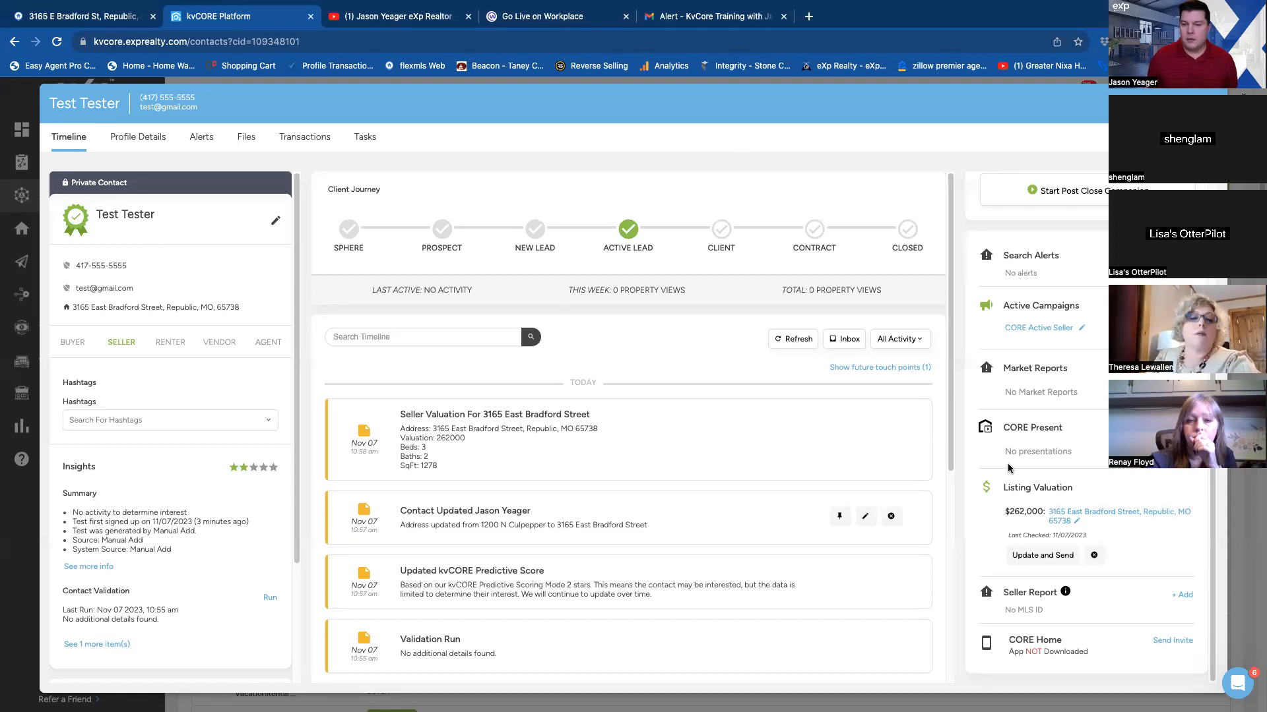
# Open CORE Present from the test contact's record to build a CMA for the contact's property.
pyautogui.scroll(1, 1008, 469)
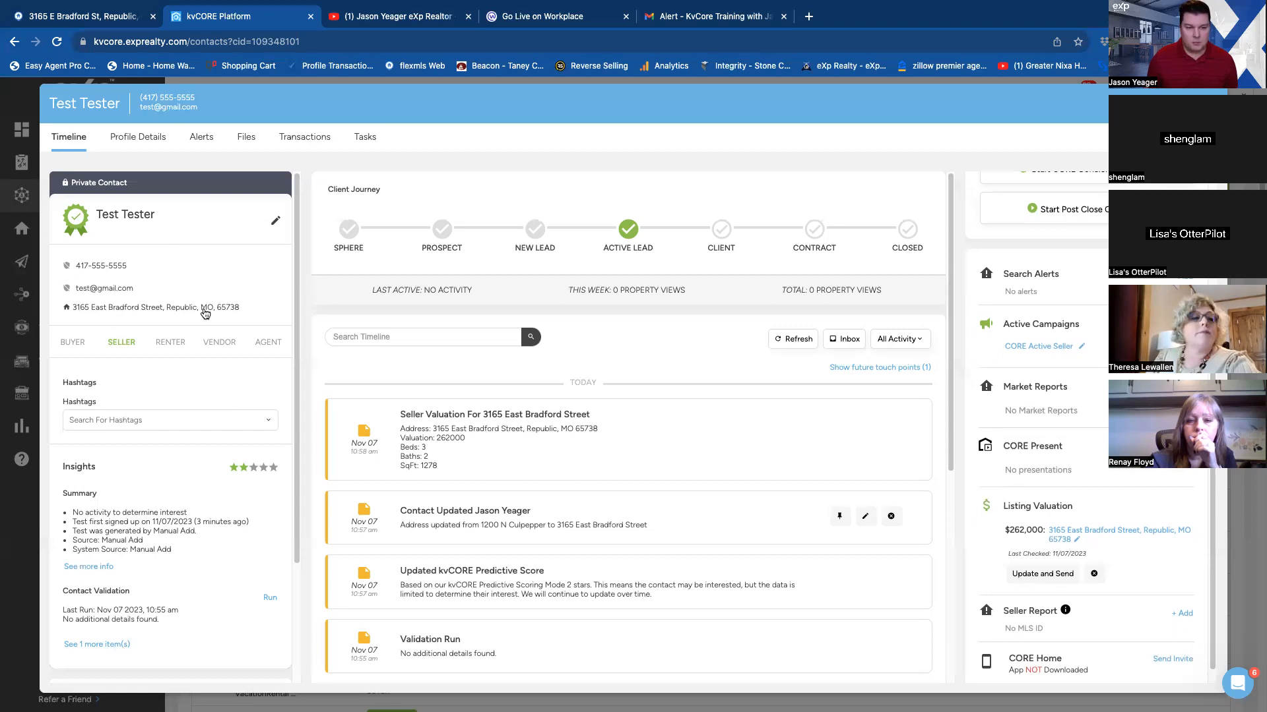
pyautogui.scroll(-1, 1020, 541)
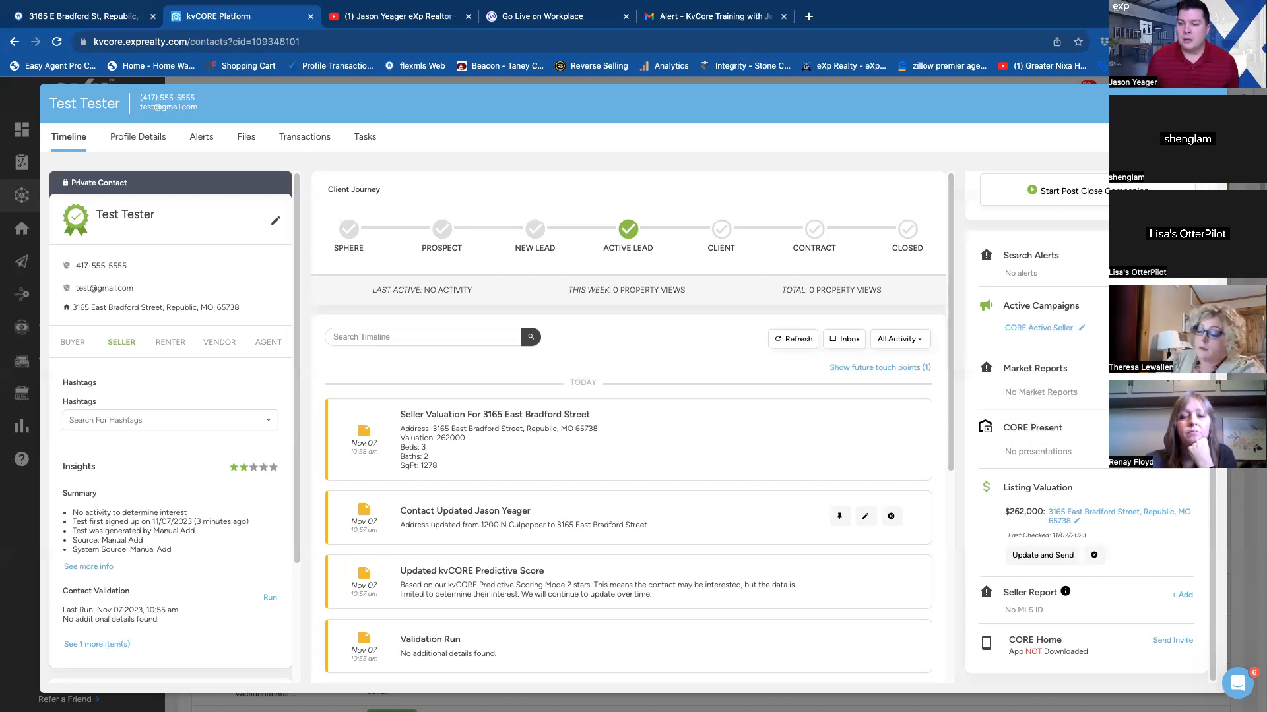
pyautogui.click(1032, 428)
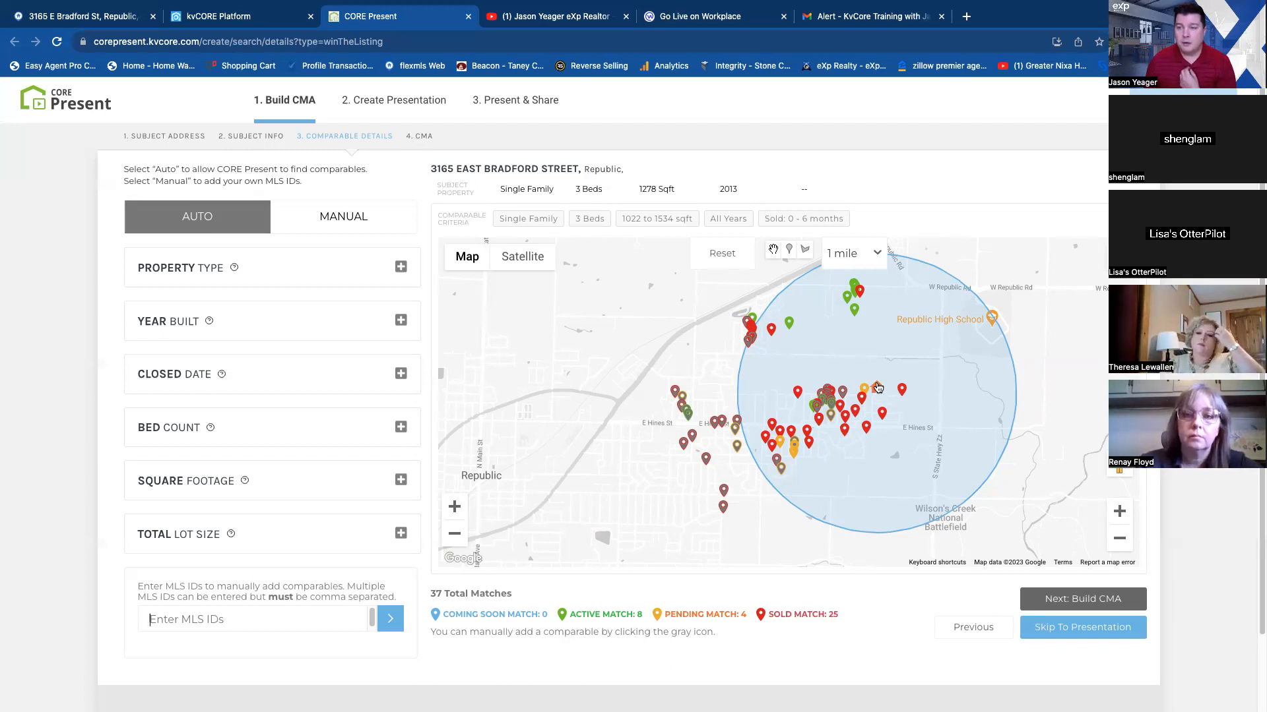
# Try the comparable search radius at 0.25 mile and at 3 mile.
pyautogui.click(874, 253)
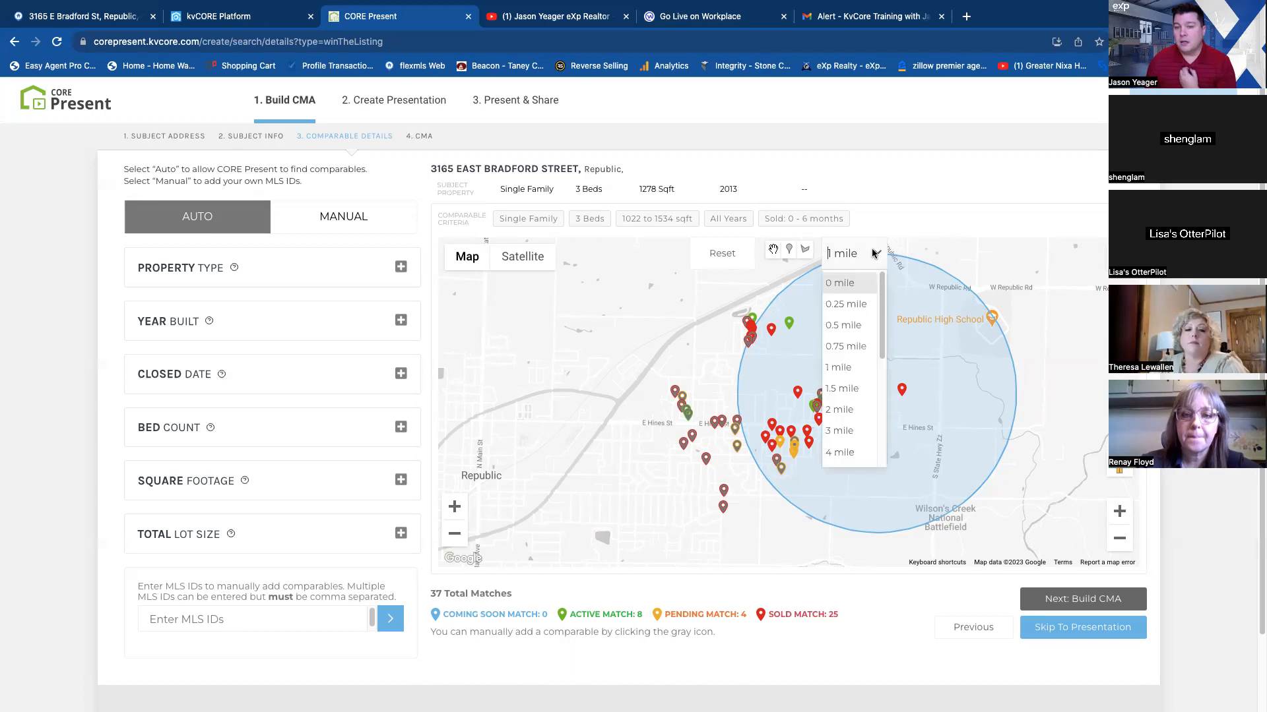
pyautogui.click(860, 304)
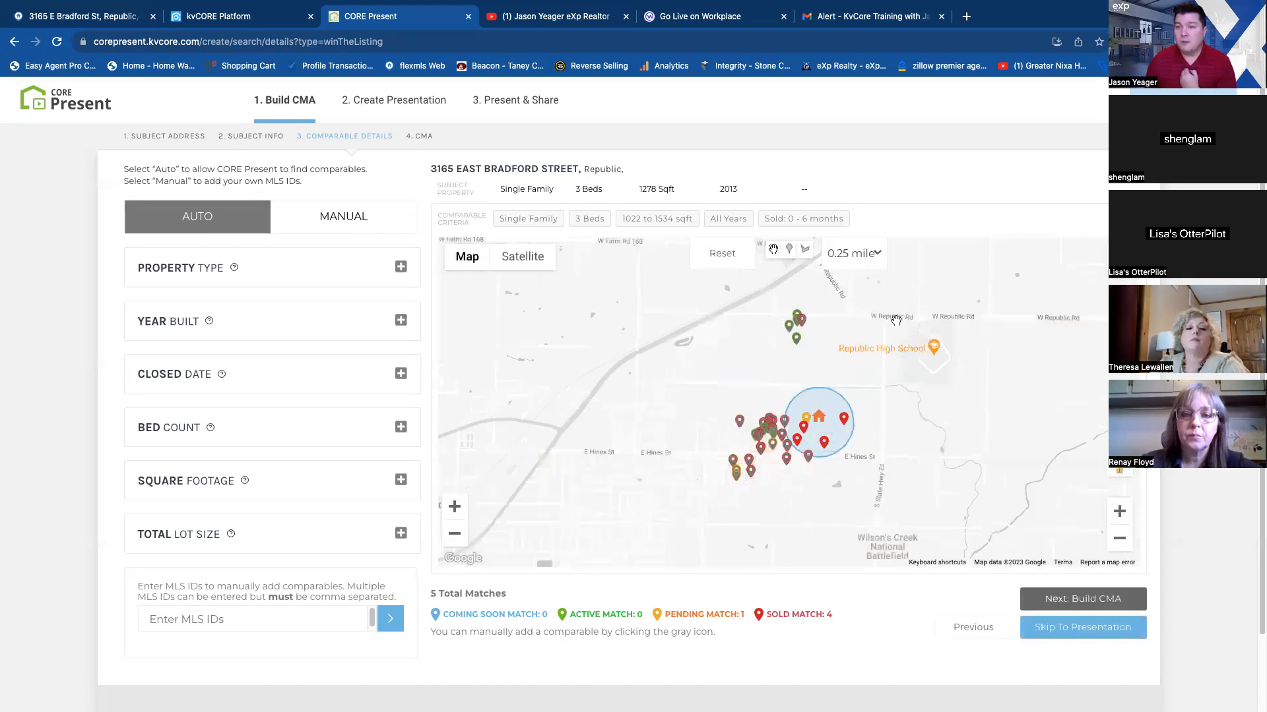
pyautogui.click(871, 253)
pyautogui.click(845, 430)
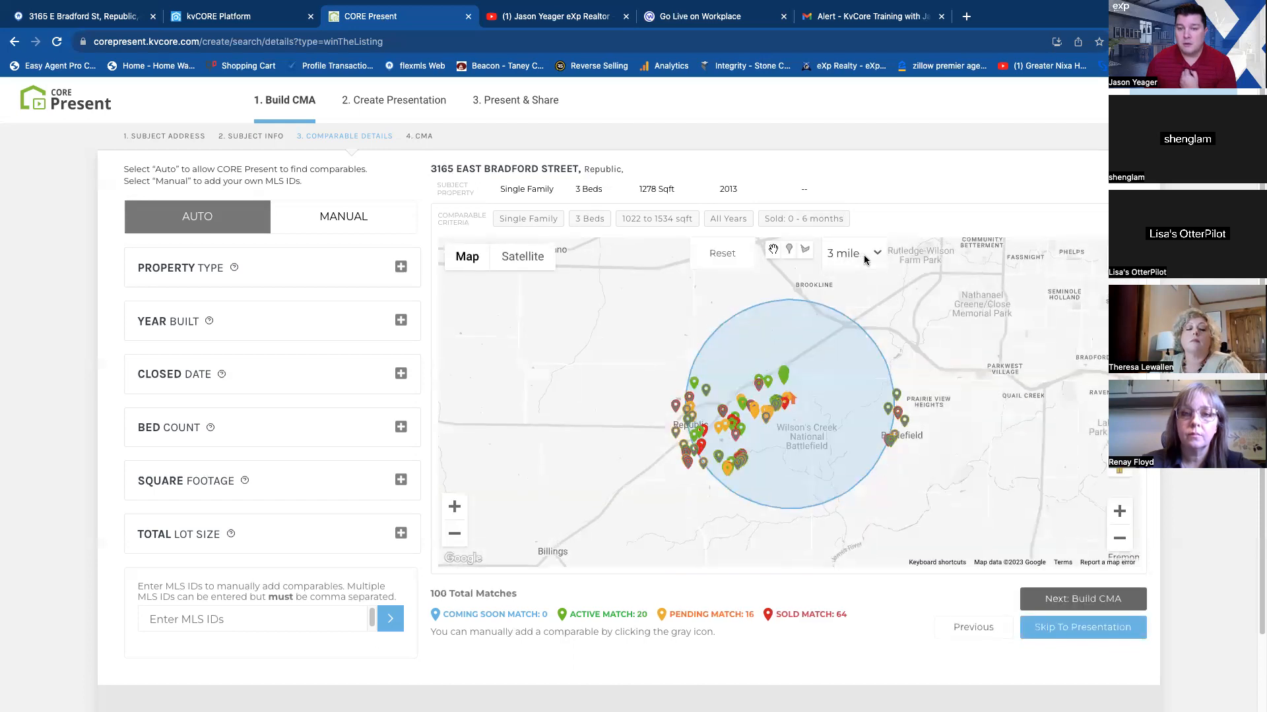
# Draw a custom polygon on the map around the neighbourhood of the subject property as the search area.
pyautogui.click(864, 254)
pyautogui.click(805, 251)
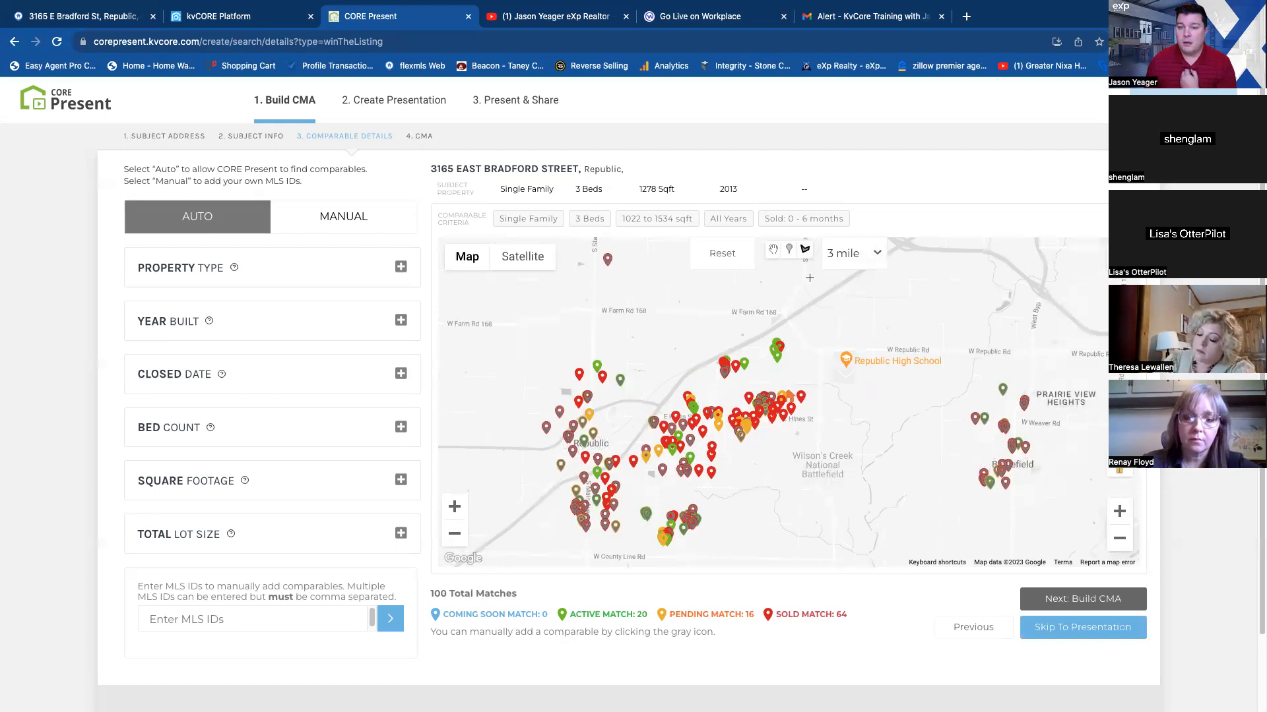
pyautogui.moveTo(806, 342)
pyautogui.mouseDown()
pyautogui.moveTo(821, 373)
pyautogui.moveTo(820, 456)
pyautogui.moveTo(726, 455)
pyautogui.moveTo(702, 442)
pyautogui.moveTo(702, 317)
pyautogui.moveTo(777, 312)
pyautogui.mouseUp()
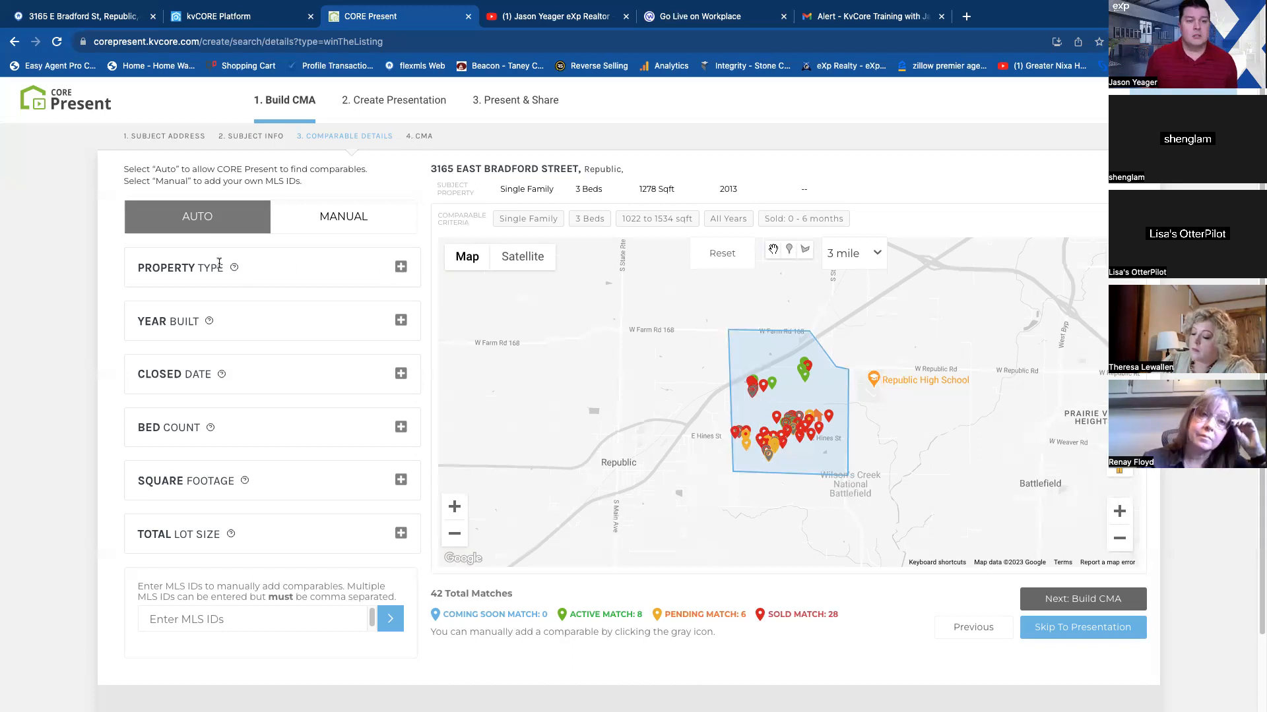
# Open the property type for editing and limit the comparables' year built to 2010 through 2020.
pyautogui.click(399, 266)
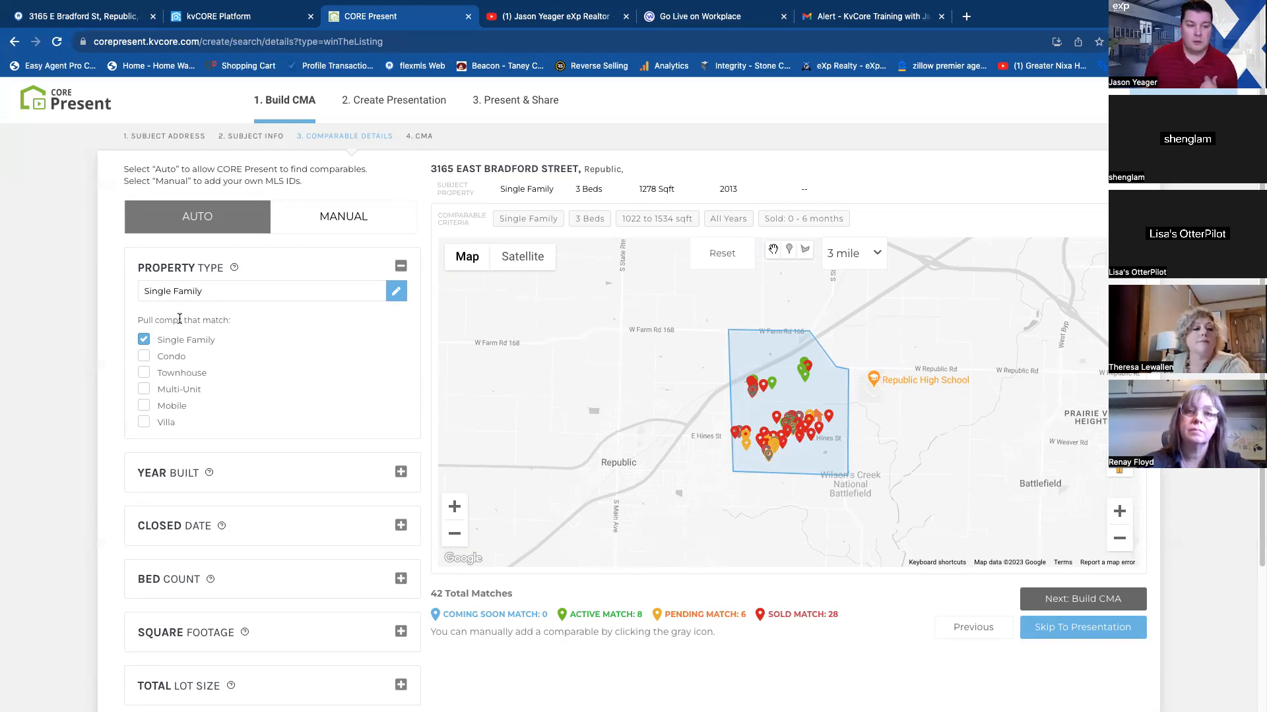
pyautogui.click(399, 292)
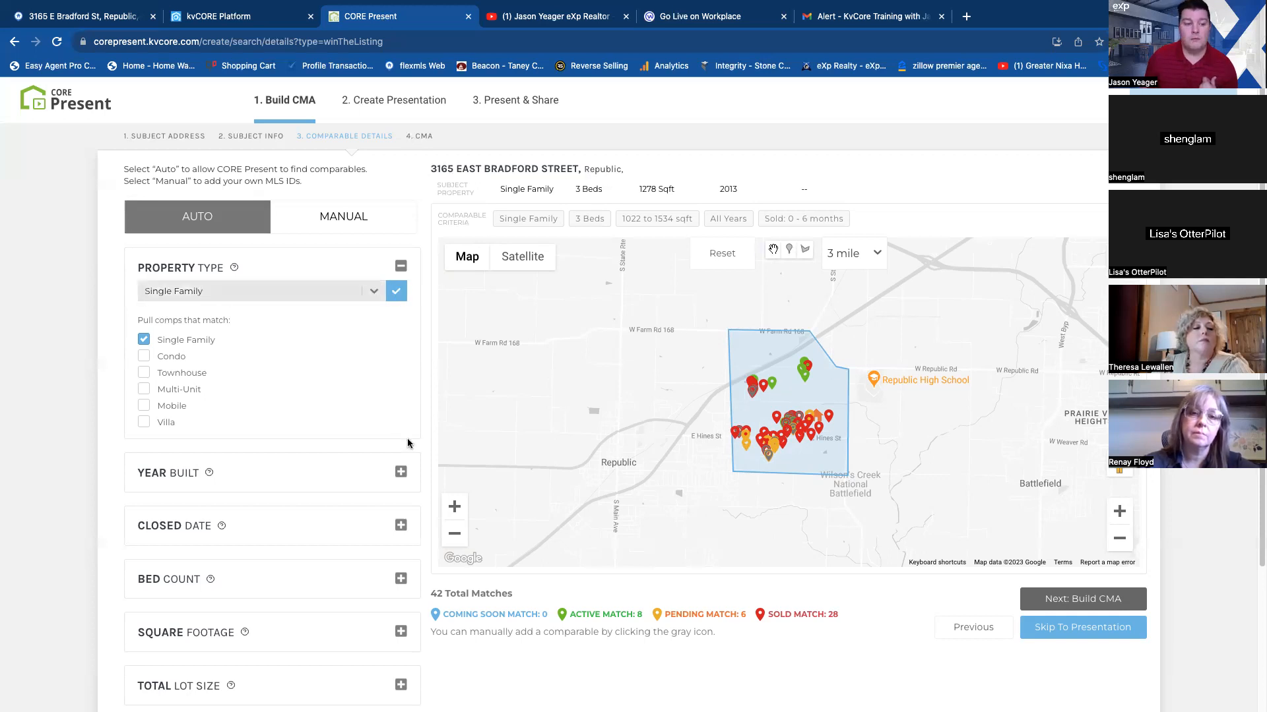
pyautogui.click(401, 473)
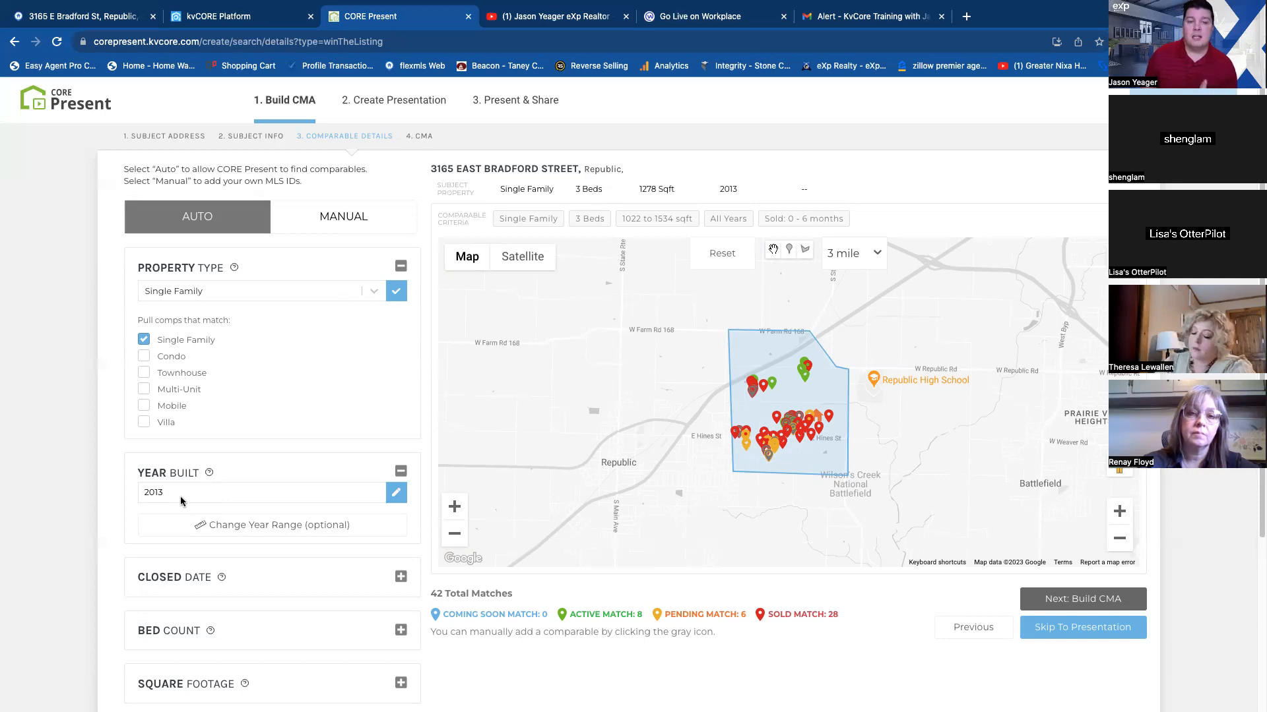
pyautogui.moveTo(209, 475)
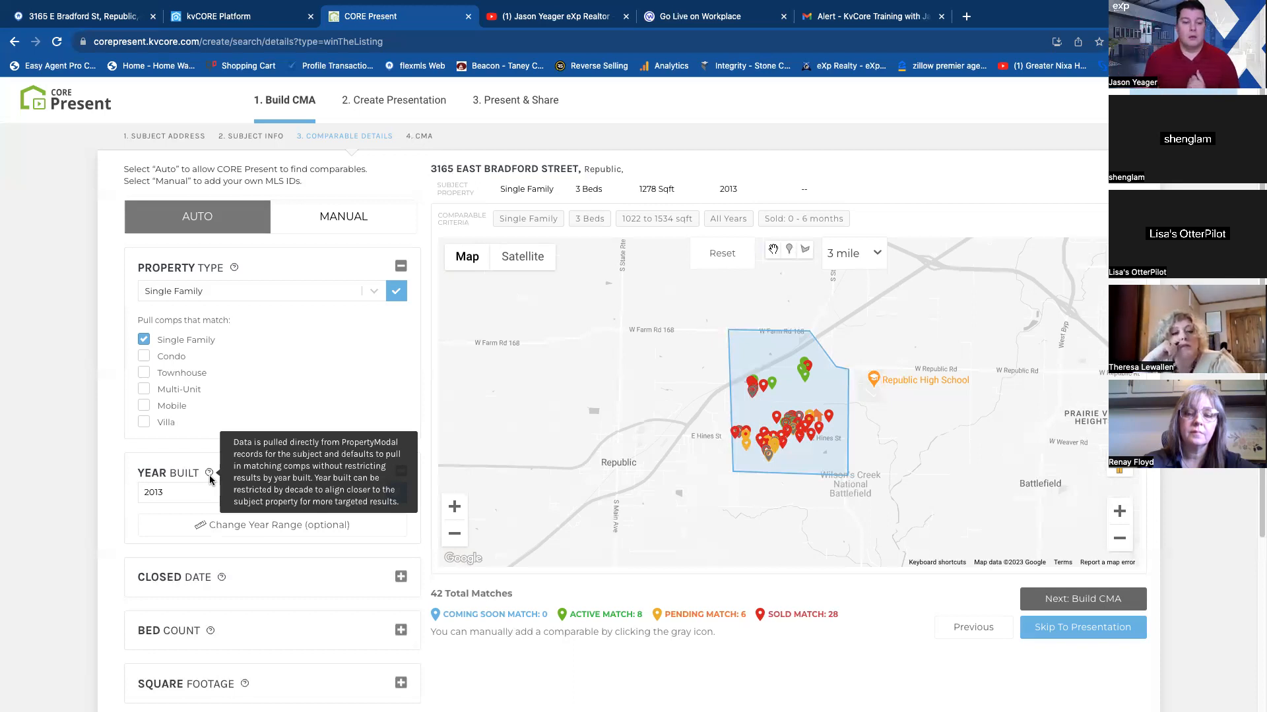
pyautogui.click(240, 528)
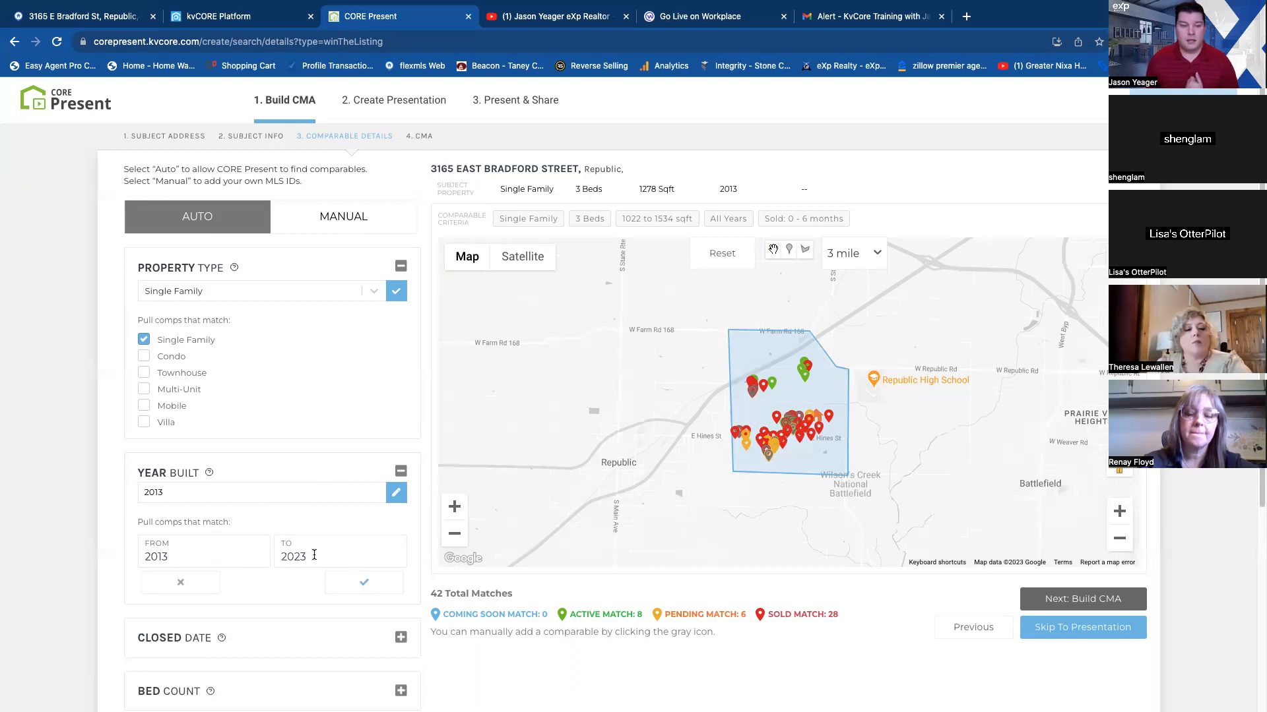
pyautogui.scroll(-2, 331, 506)
pyautogui.scroll(-1, 331, 507)
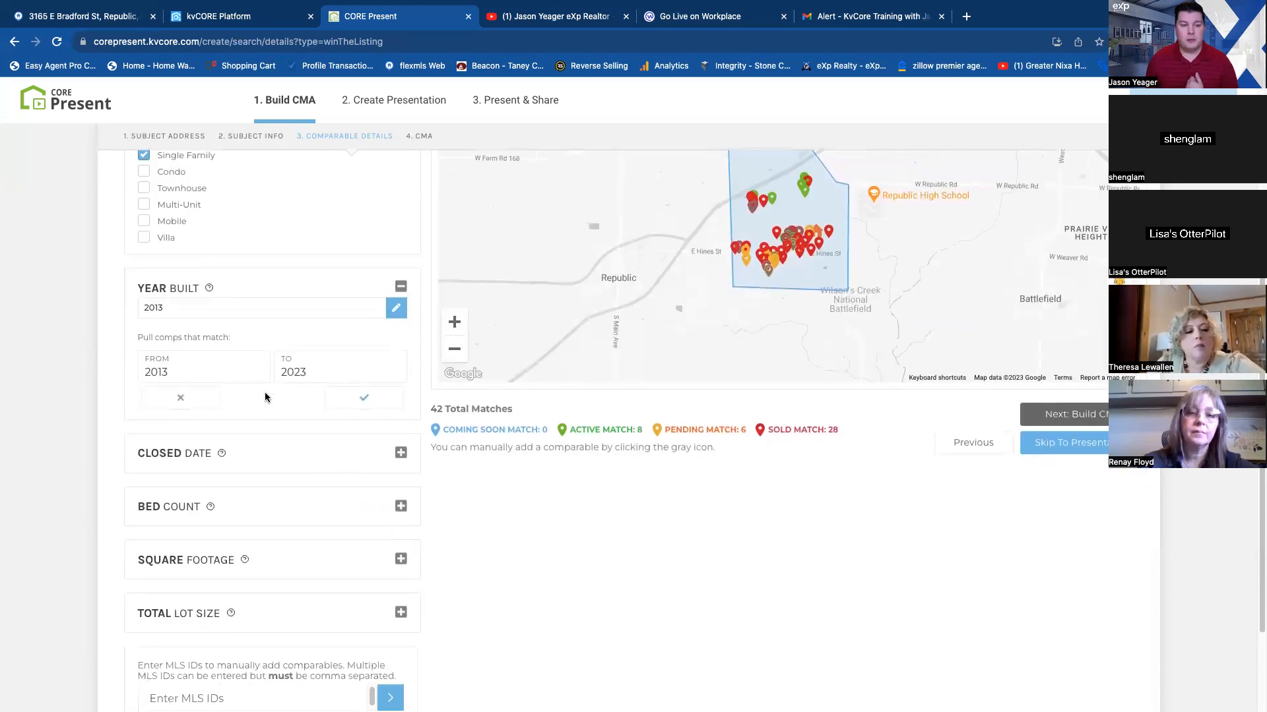
pyautogui.click(315, 367)
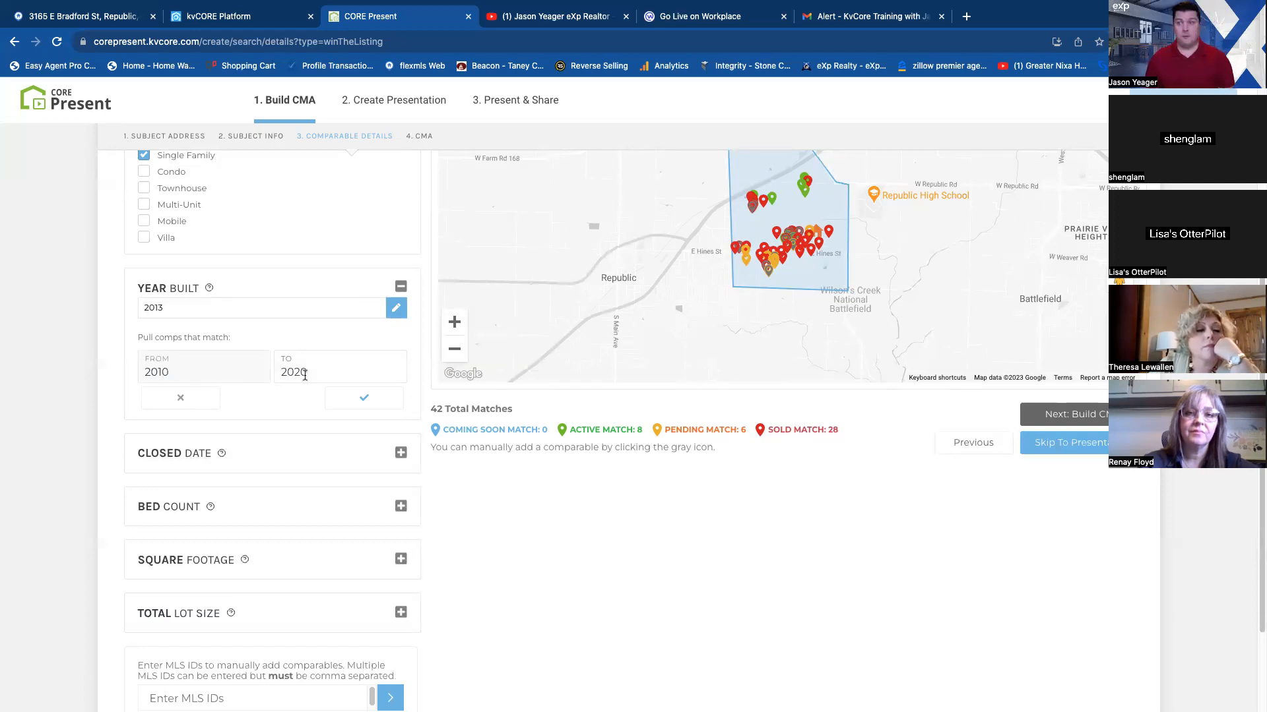
pyautogui.click(366, 397)
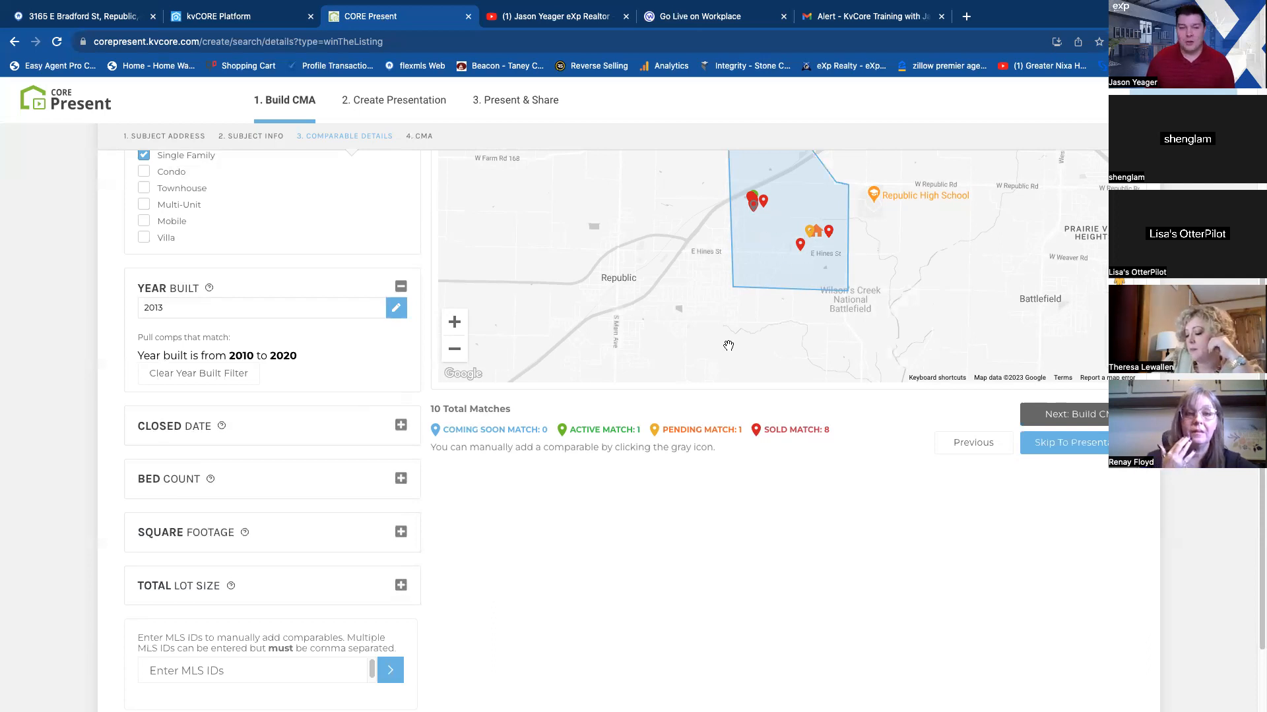
# Reset the map search area from the drawn shape to a 1 mile radius around the subject property.
pyautogui.scroll(2, 807, 291)
pyautogui.scroll(3, 806, 322)
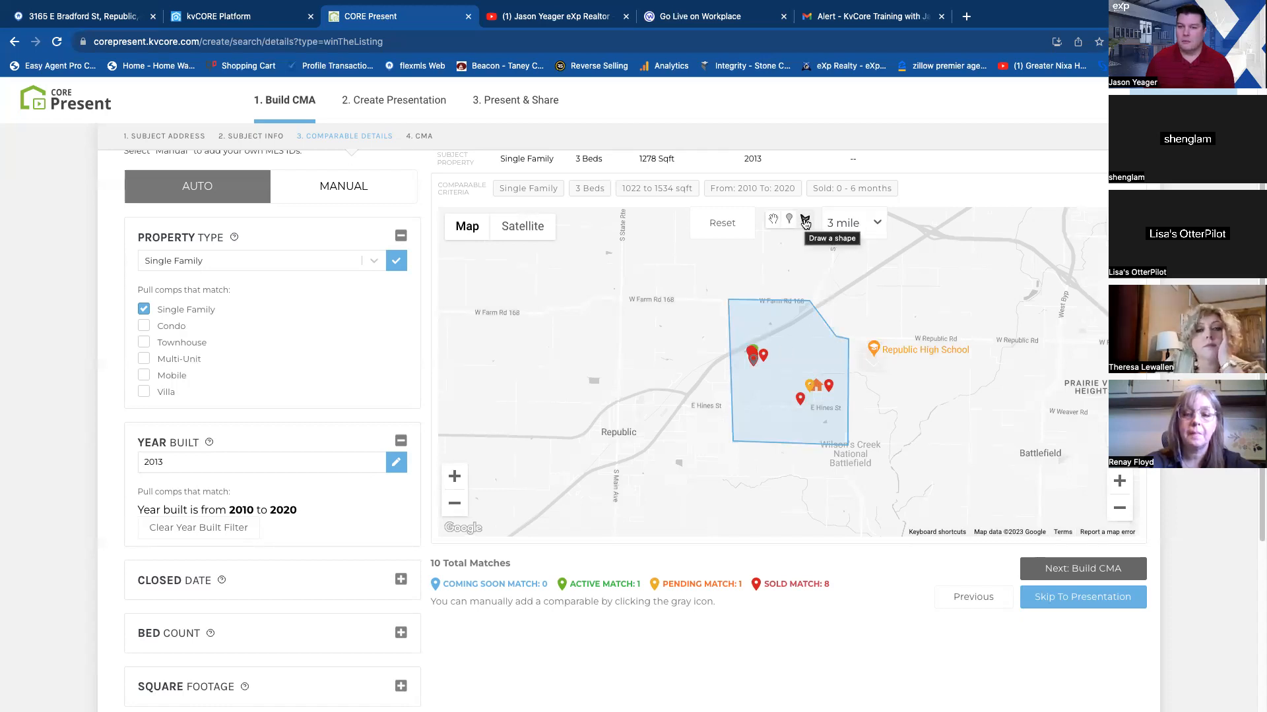
pyautogui.scroll(1, 871, 244)
pyautogui.click(875, 253)
pyautogui.click(729, 261)
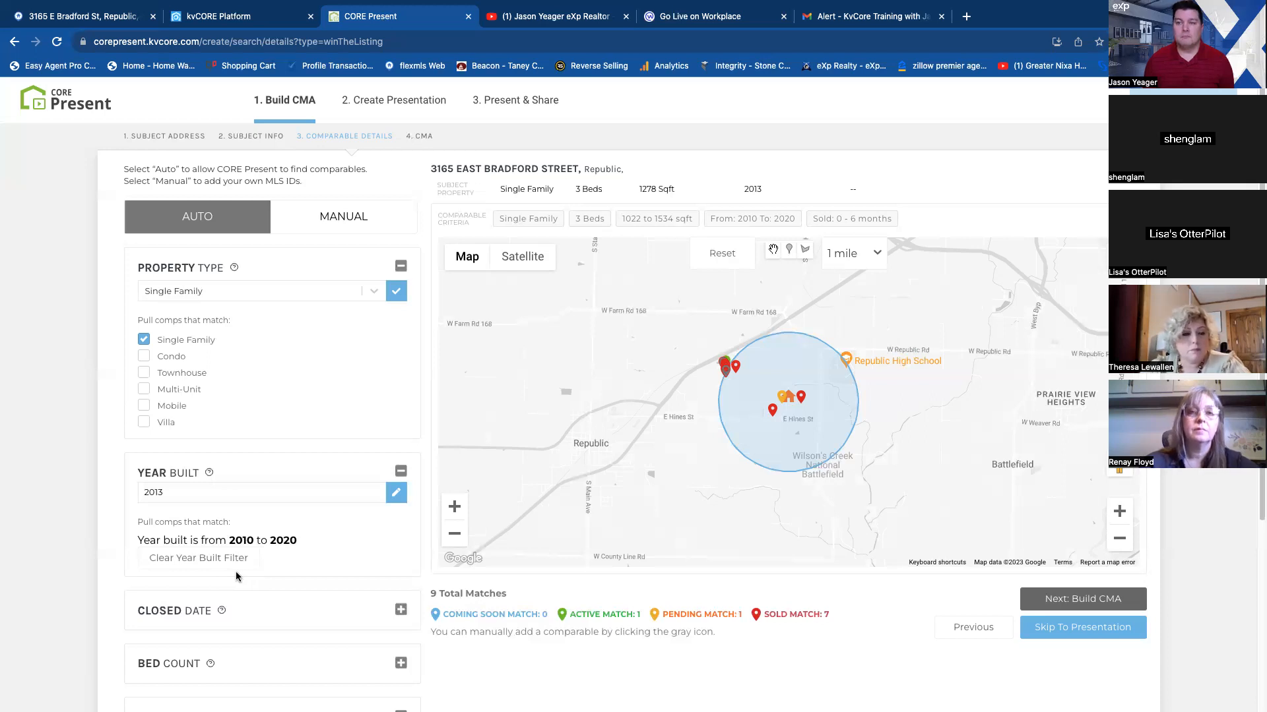
# Review the closed date range for sold comparables, and collapse the closed date and year built criteria.
pyautogui.scroll(-1, 356, 587)
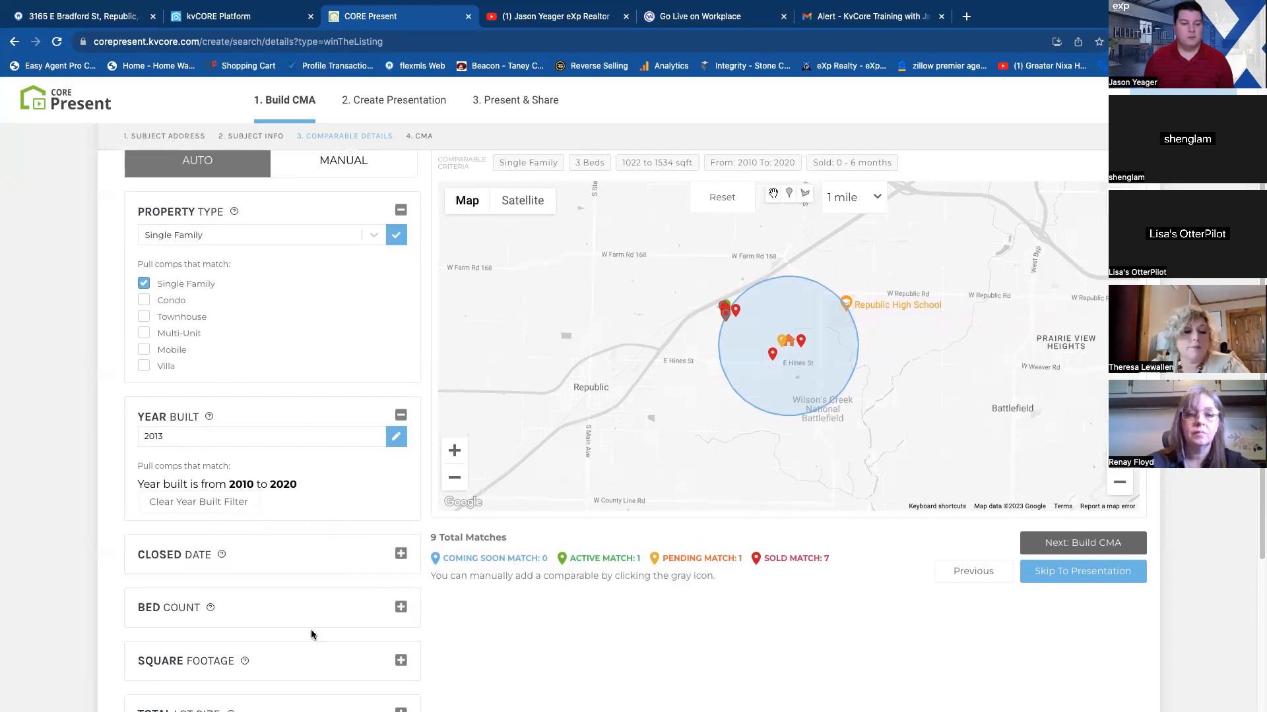
pyautogui.click(401, 554)
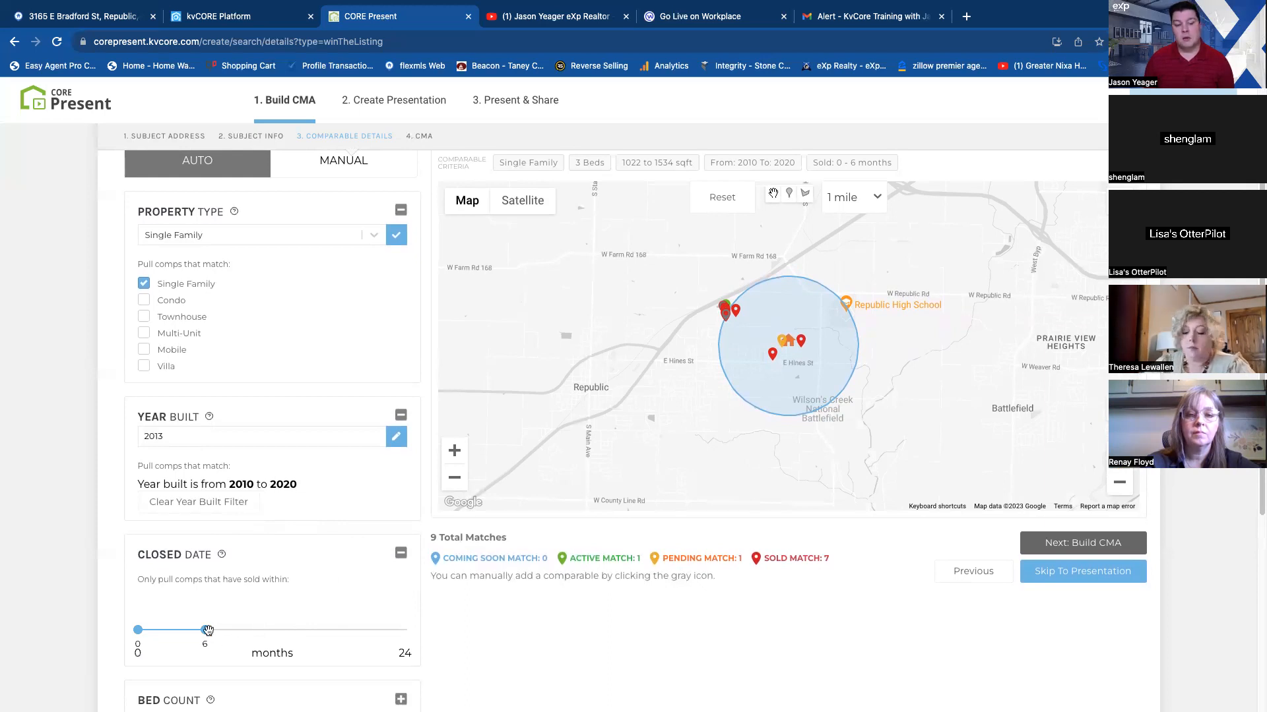
pyautogui.scroll(-3, 303, 600)
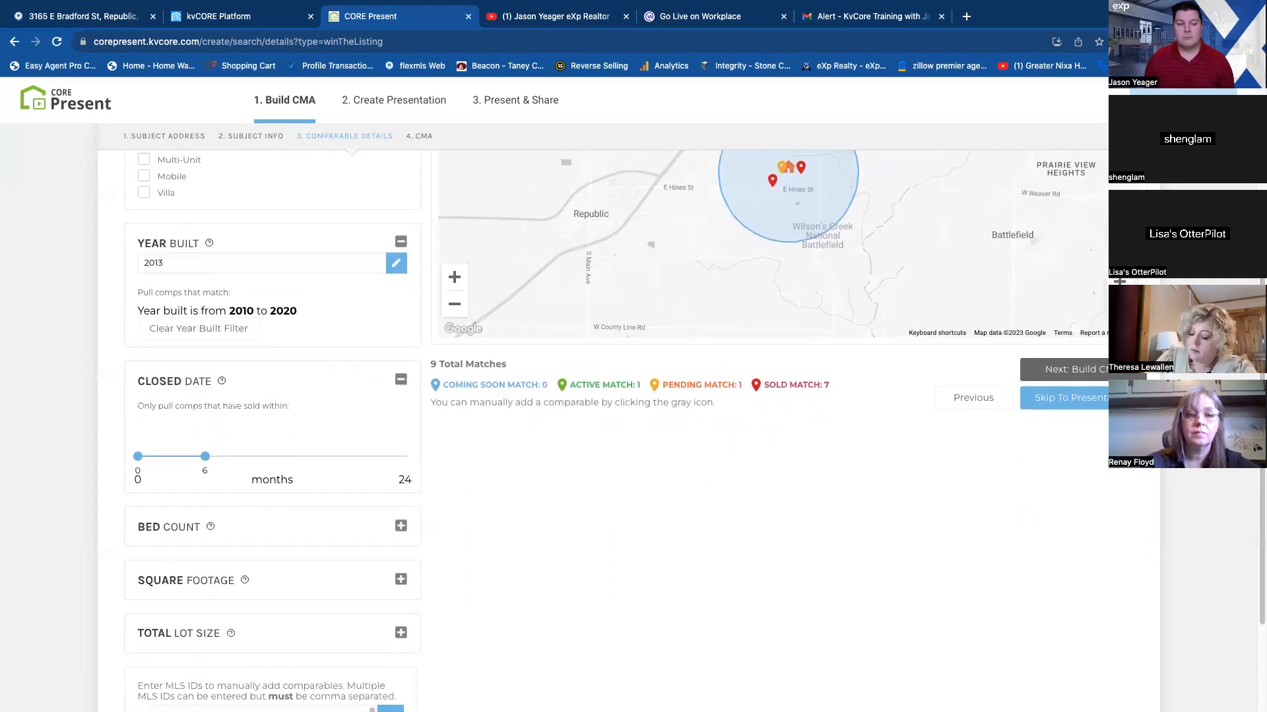
pyautogui.moveTo(203, 457)
pyautogui.mouseDown()
pyautogui.moveTo(192, 458)
pyautogui.moveTo(211, 456)
pyautogui.mouseUp()
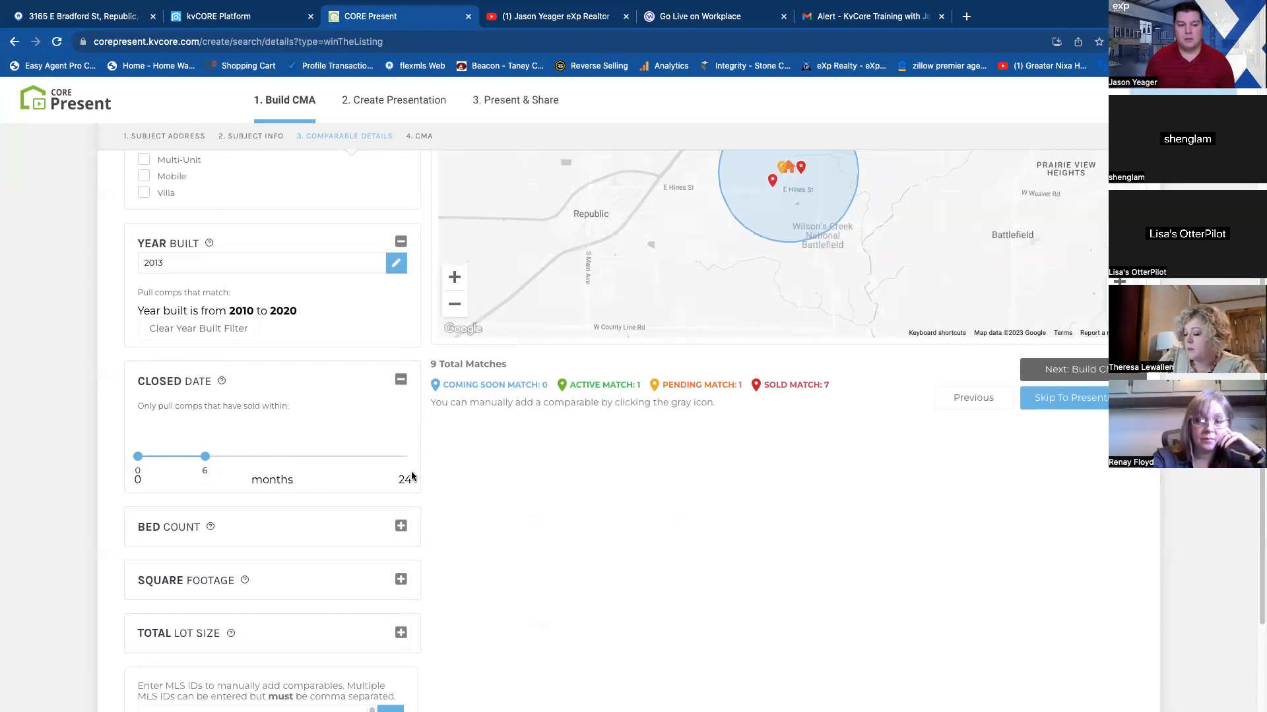
pyautogui.click(401, 379)
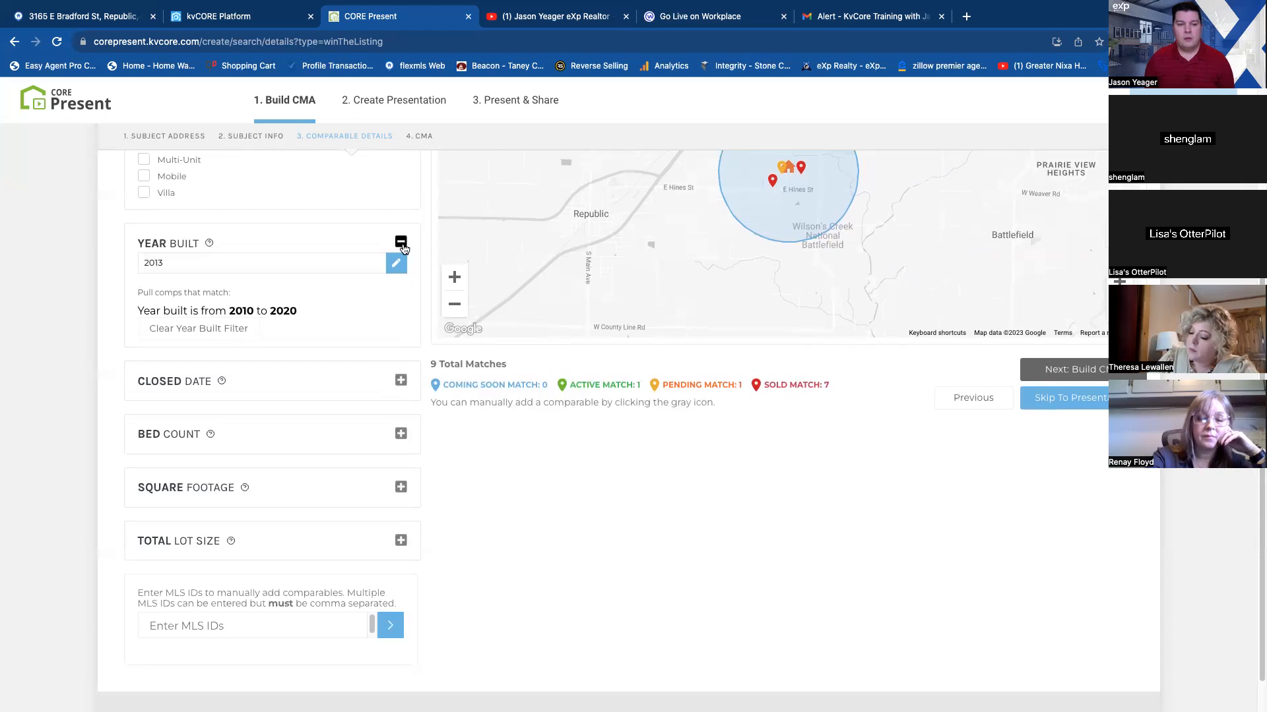
pyautogui.click(401, 242)
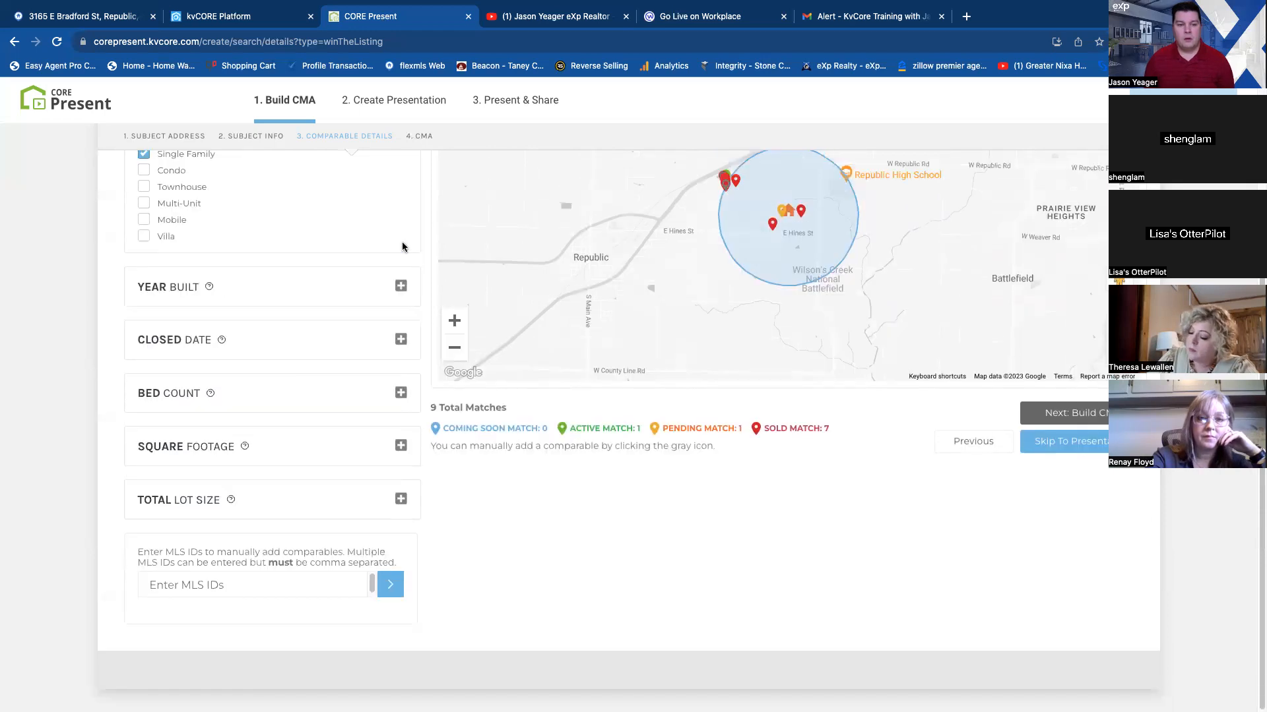
# Review the bed count and square footage criteria for the comparables, and collapse both.
pyautogui.click(400, 393)
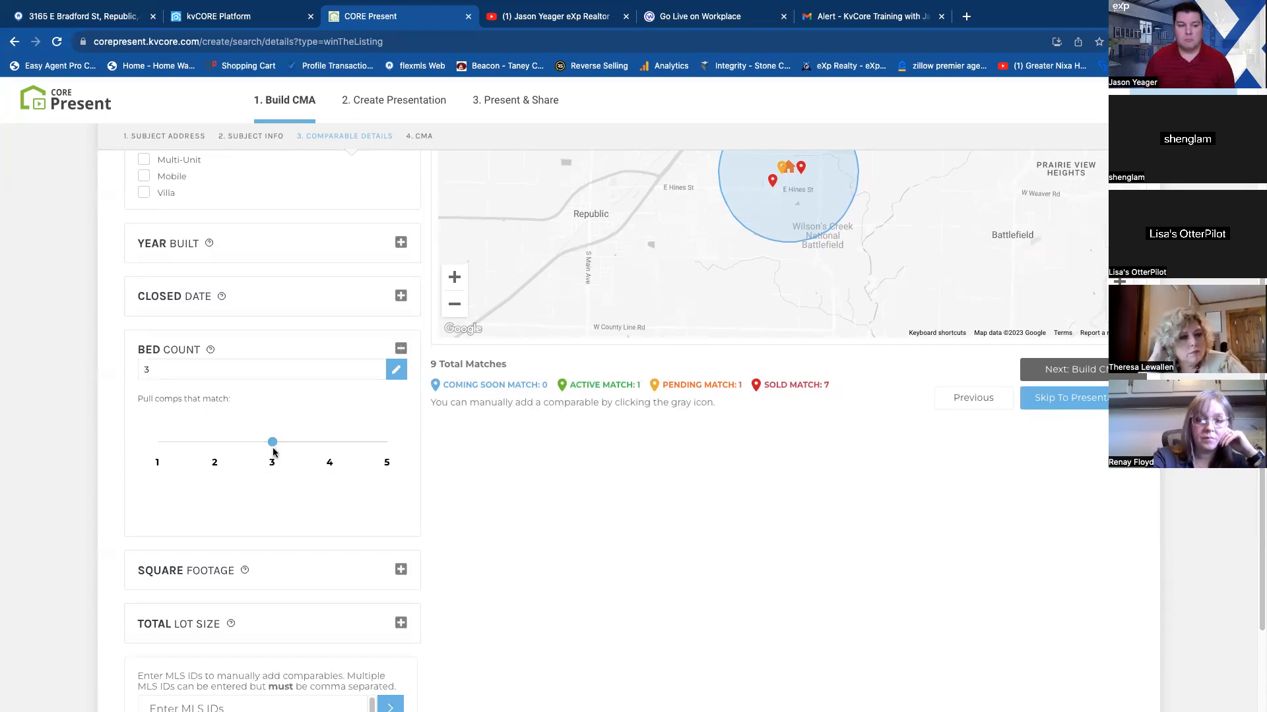
pyautogui.scroll(-2, 310, 526)
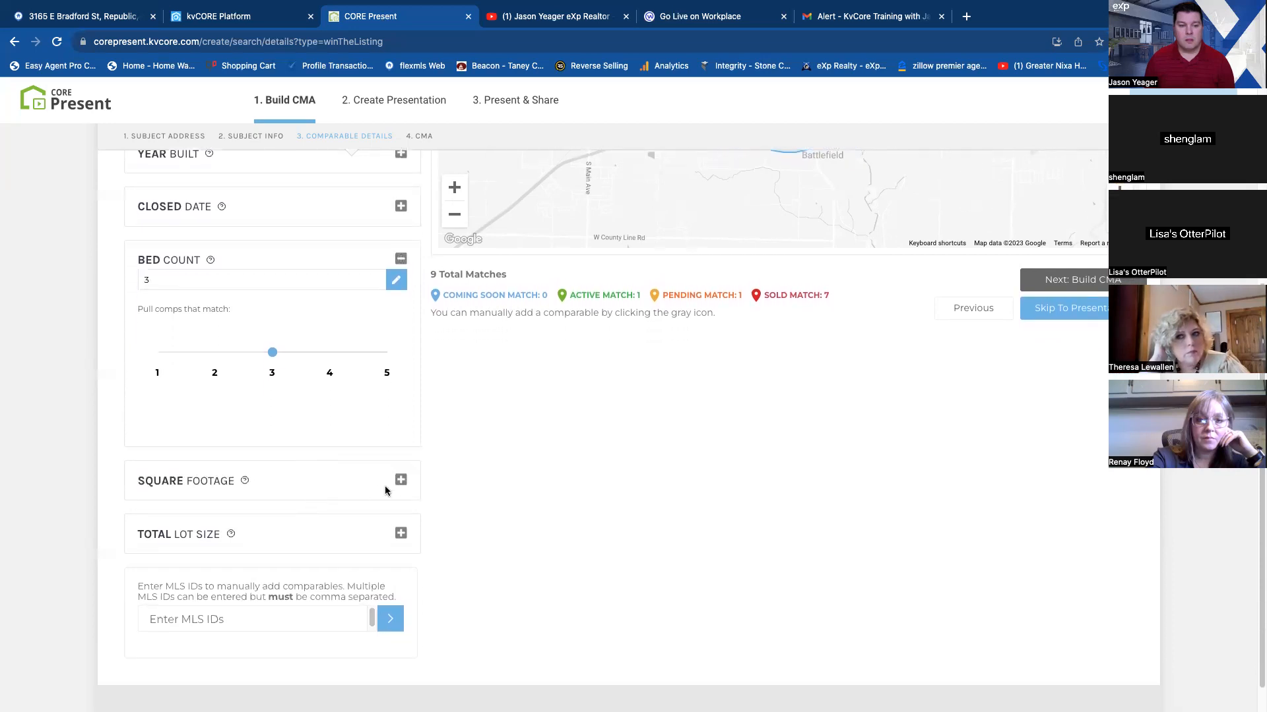
pyautogui.click(401, 479)
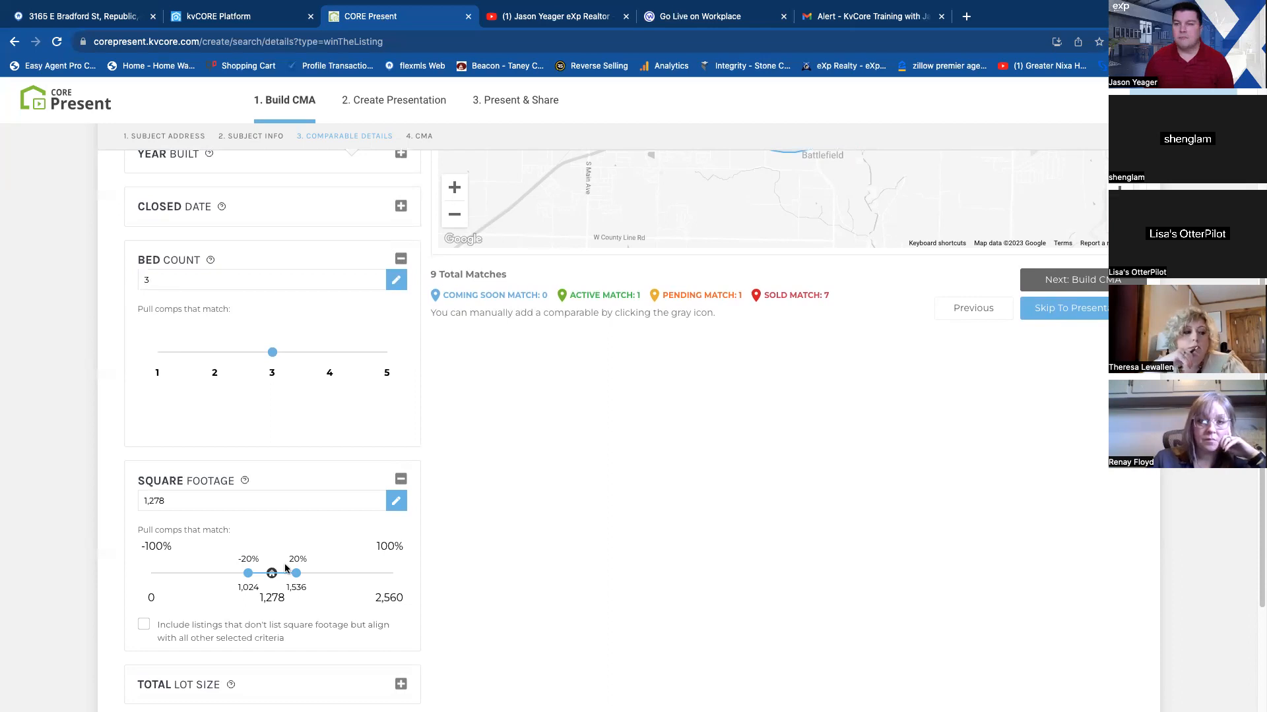
pyautogui.scroll(-2, 286, 577)
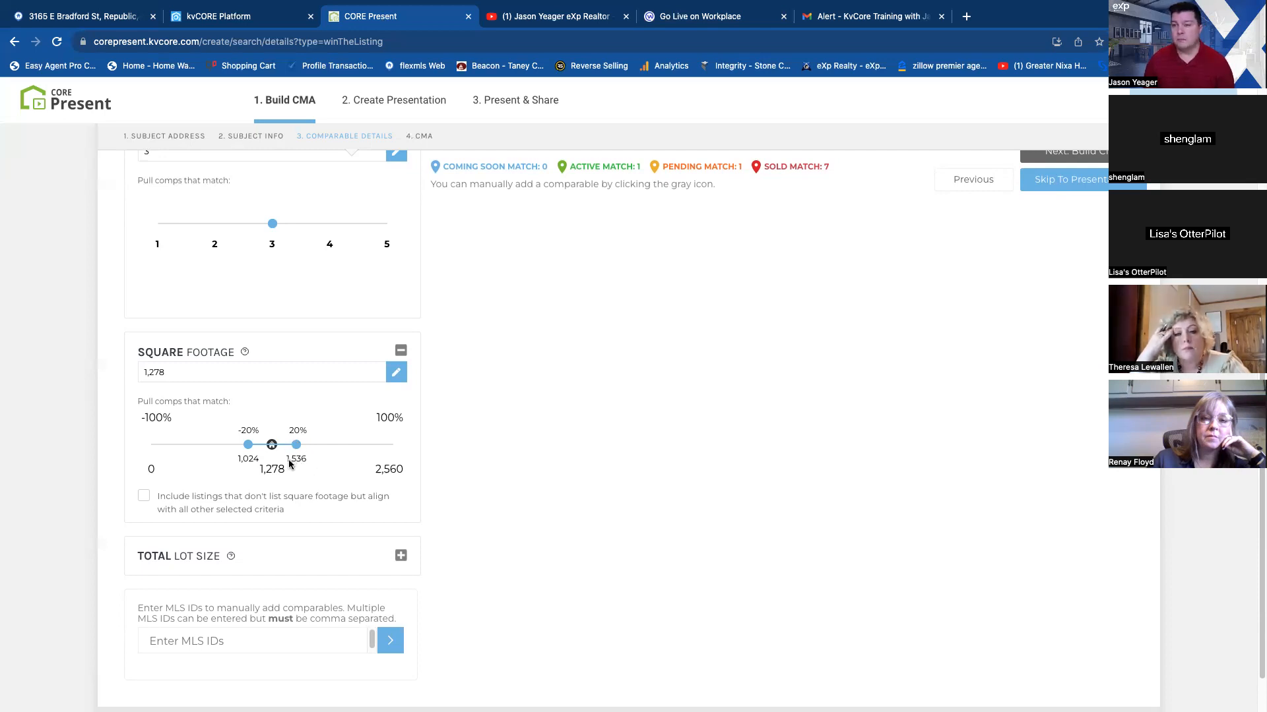
pyautogui.click(401, 351)
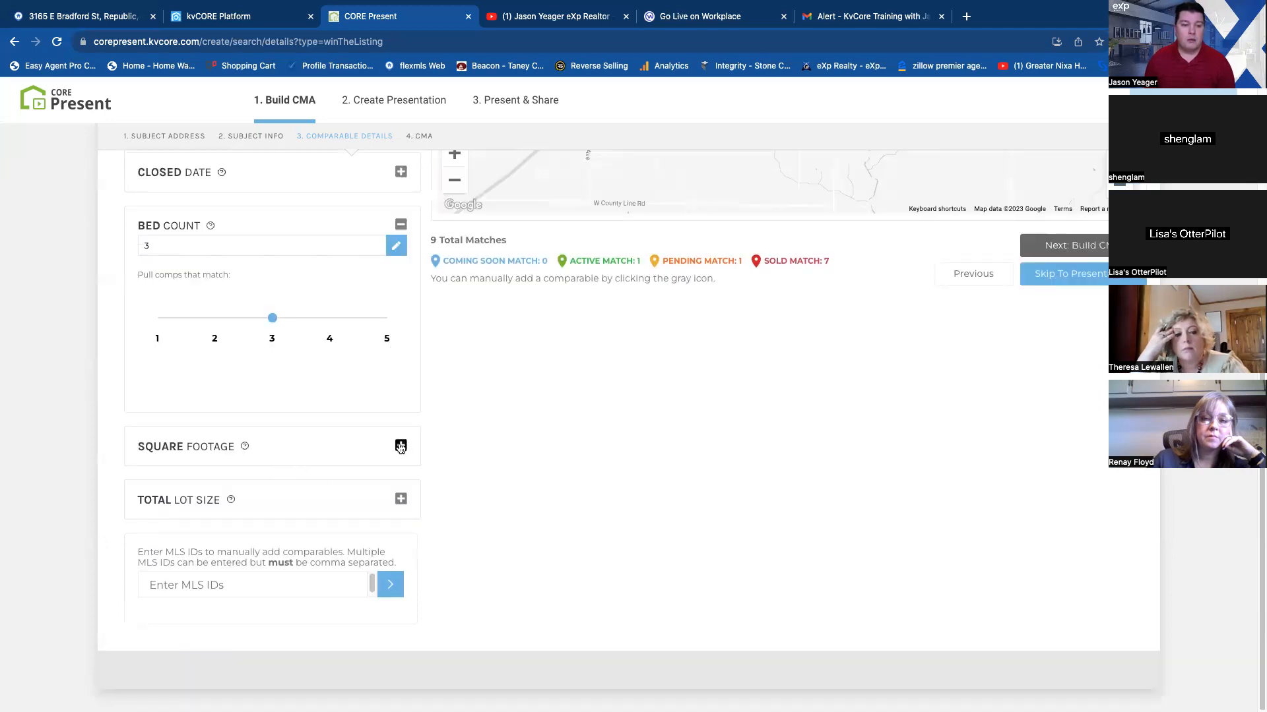
pyautogui.click(400, 224)
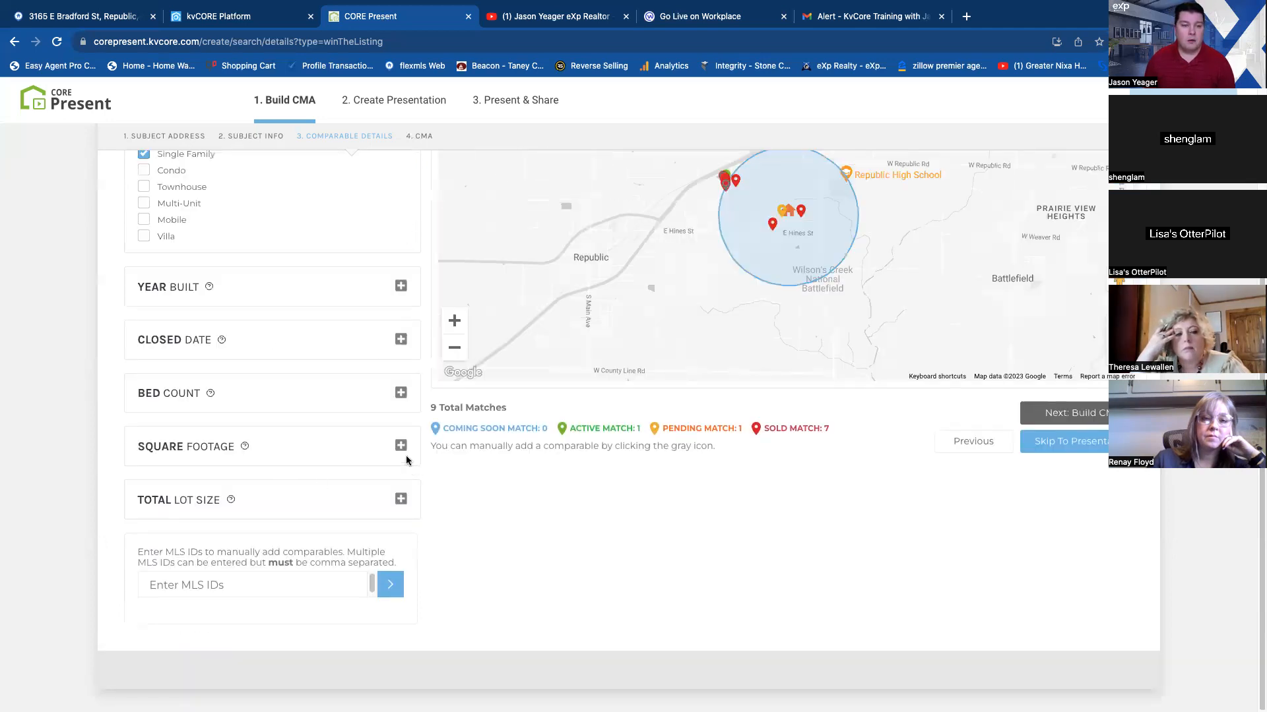
# Open the optional total lot size range for the comparables and switch its unit to acres.
pyautogui.click(400, 499)
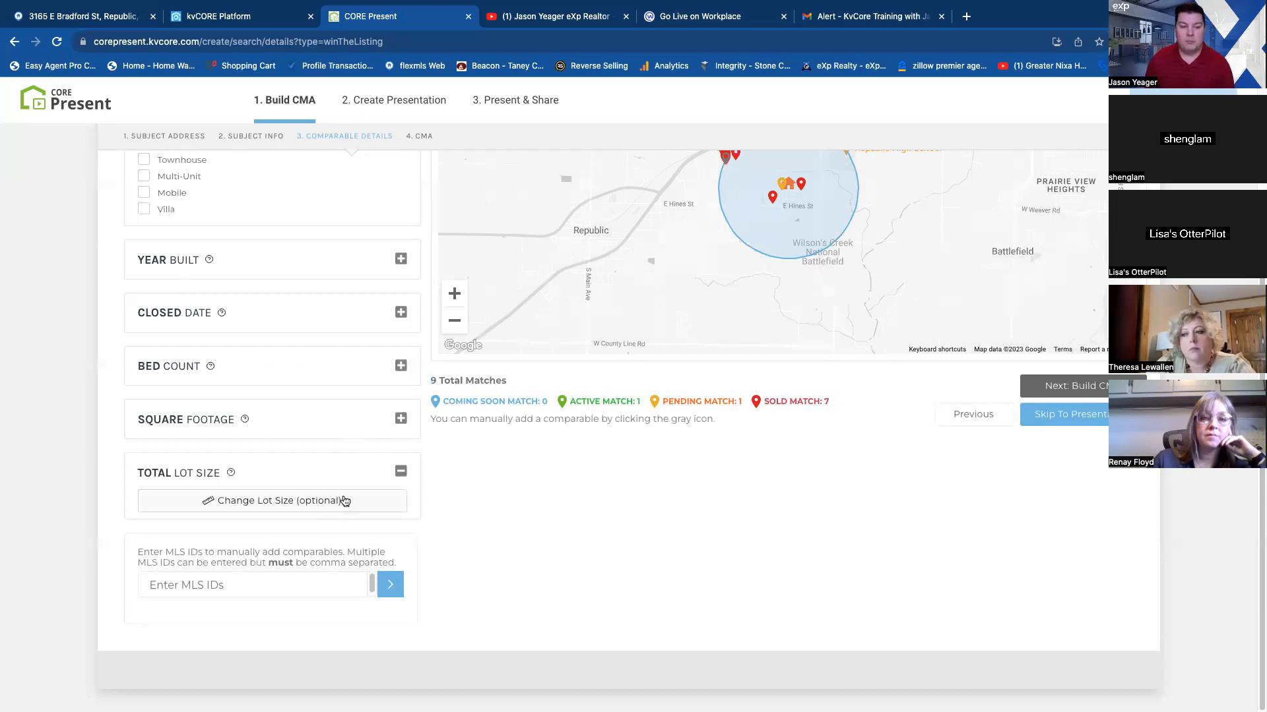
pyautogui.click(306, 503)
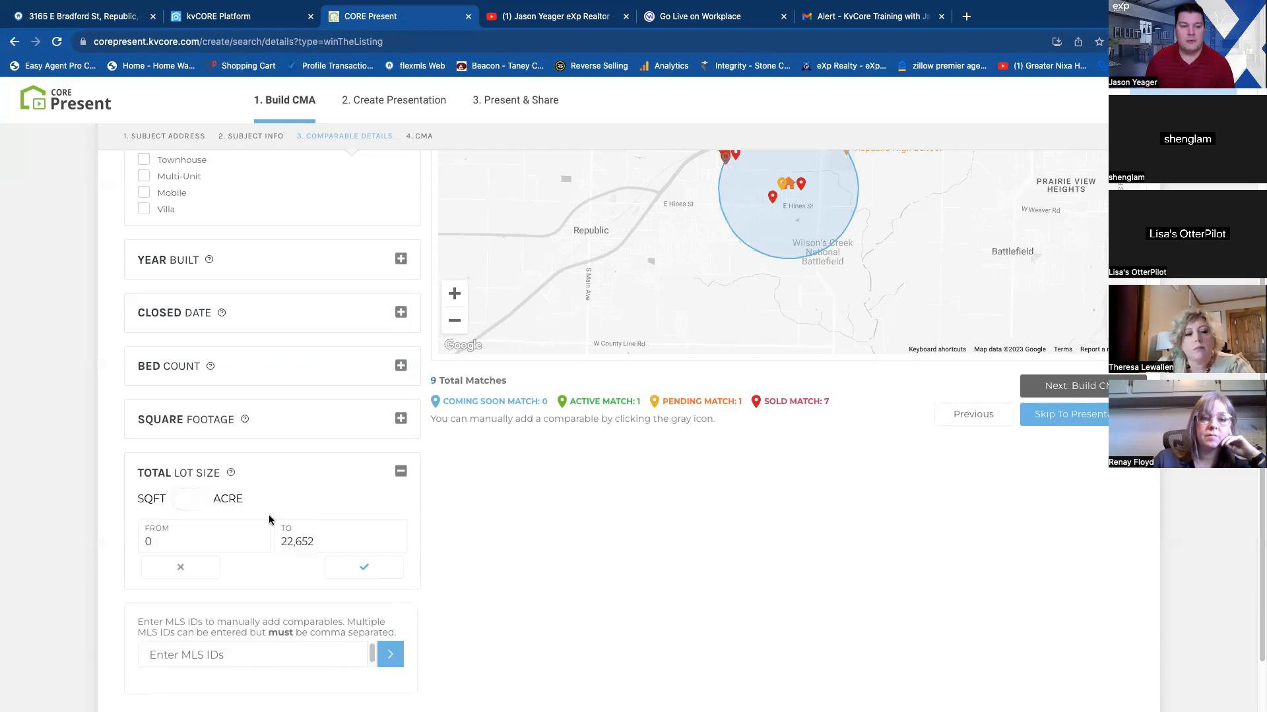
pyautogui.click(191, 500)
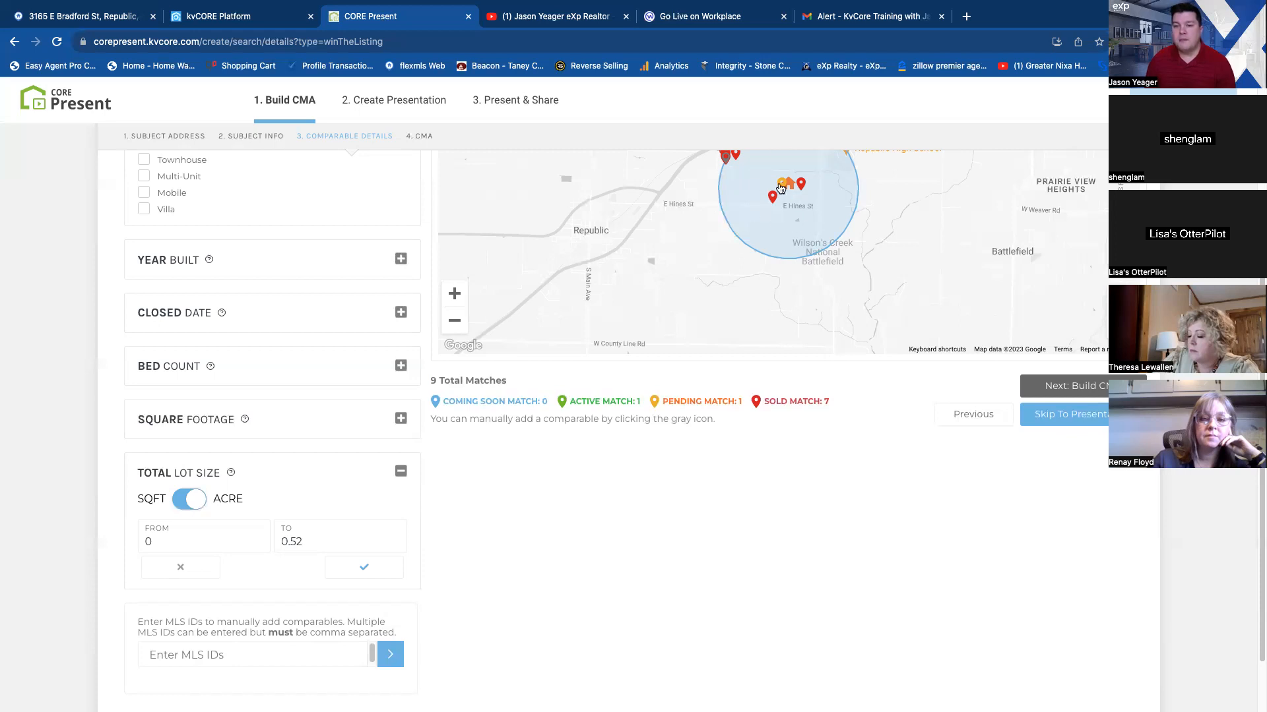
pyautogui.moveTo(811, 210); pyautogui.dragTo(811, 259)
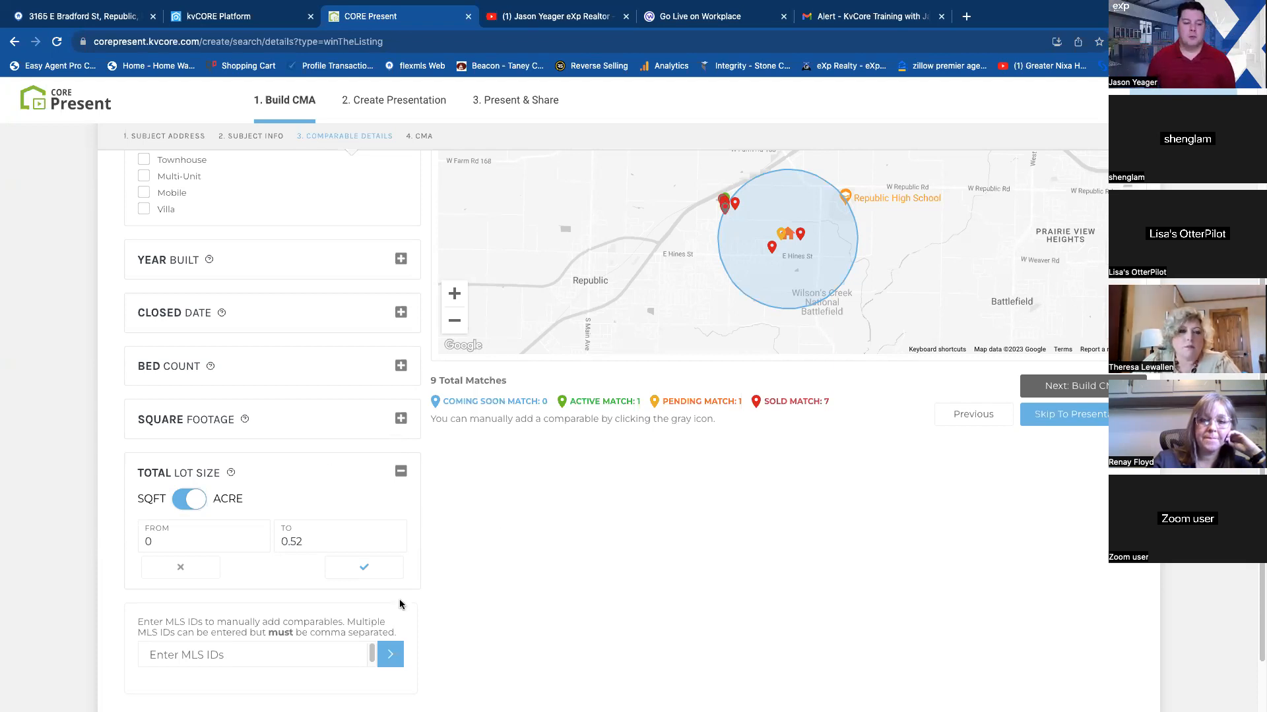
pyautogui.scroll(-1, 399, 599)
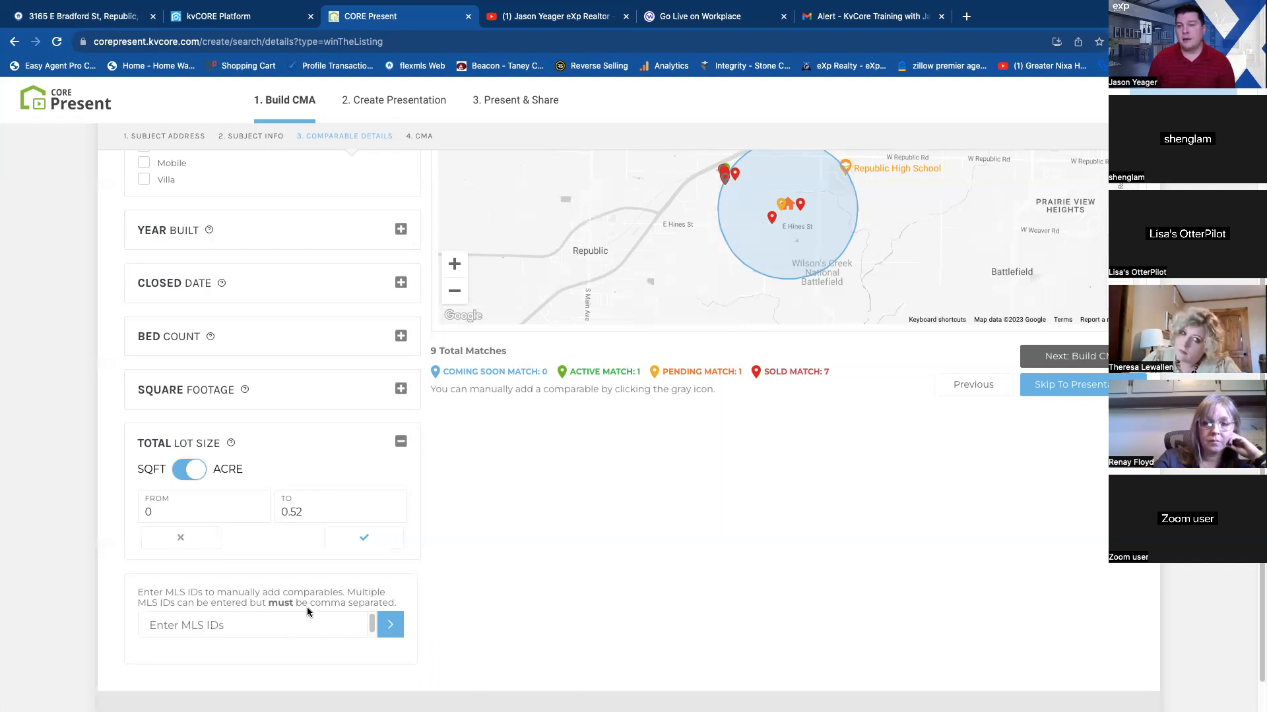
# Look at the manual method of adding comparables by MLS ID, and return to the automatic comparable search.
pyautogui.scroll(3, 340, 599)
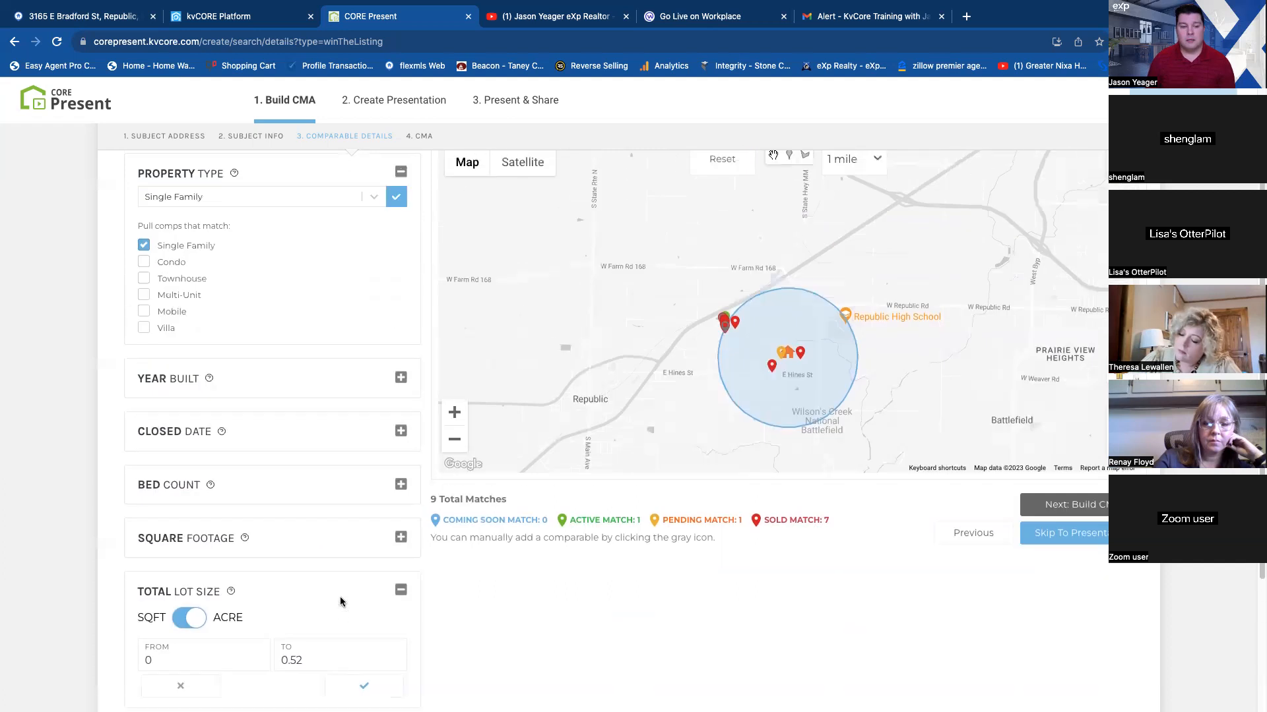
pyautogui.scroll(2, 340, 599)
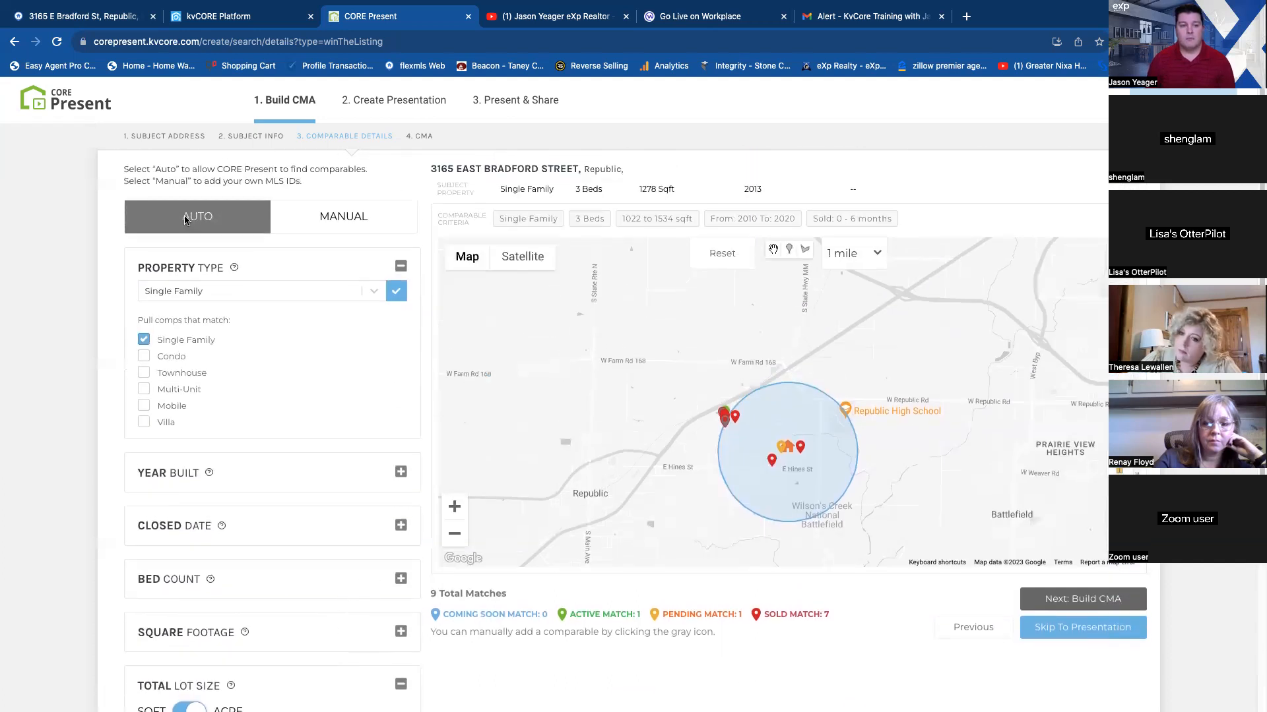
pyautogui.click(337, 231)
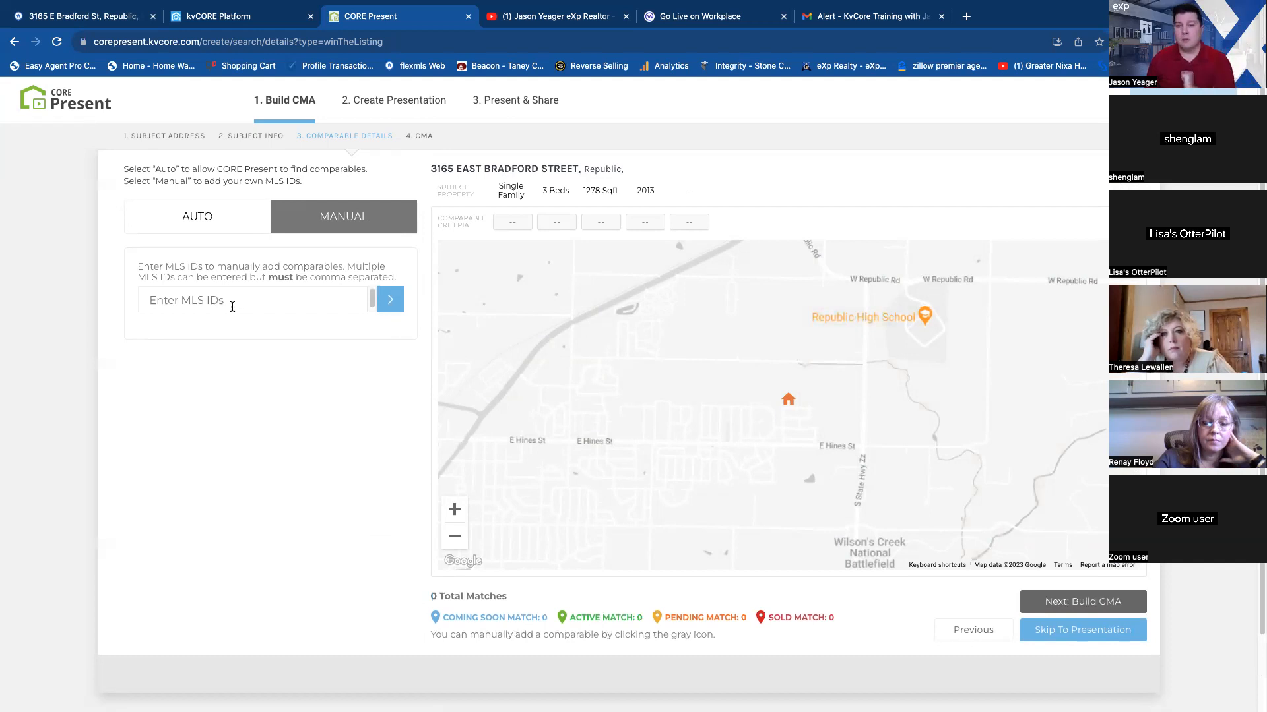
pyautogui.click(198, 215)
pyautogui.scroll(-3, 294, 500)
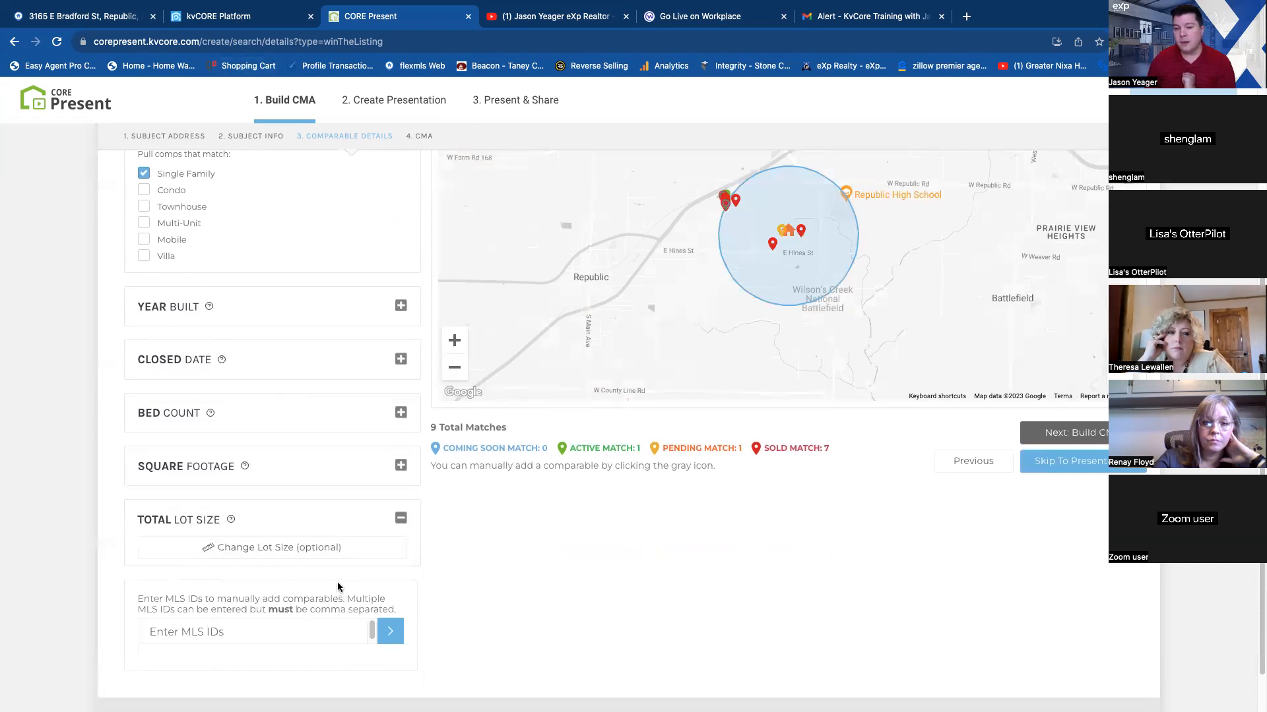
# Inspect the sale details of two sold comparables near the subject property on the map, and build the CMA.
pyautogui.scroll(2, 336, 589)
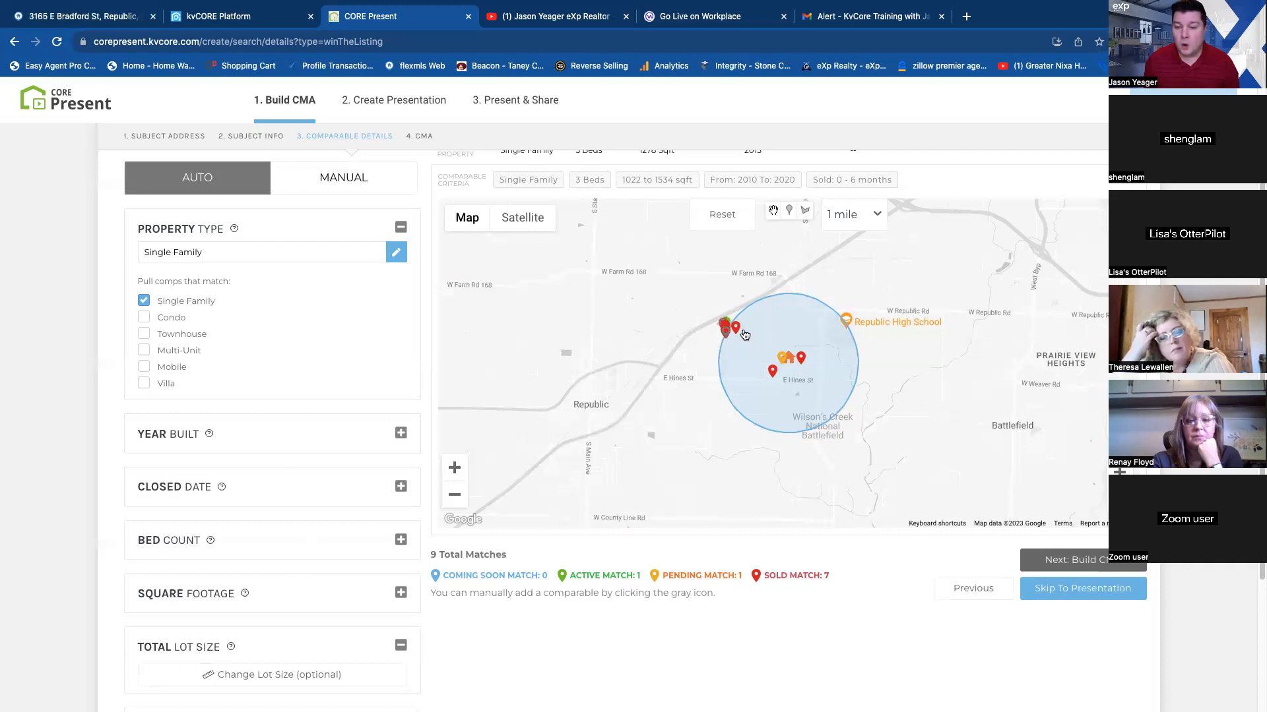
pyautogui.click(803, 359)
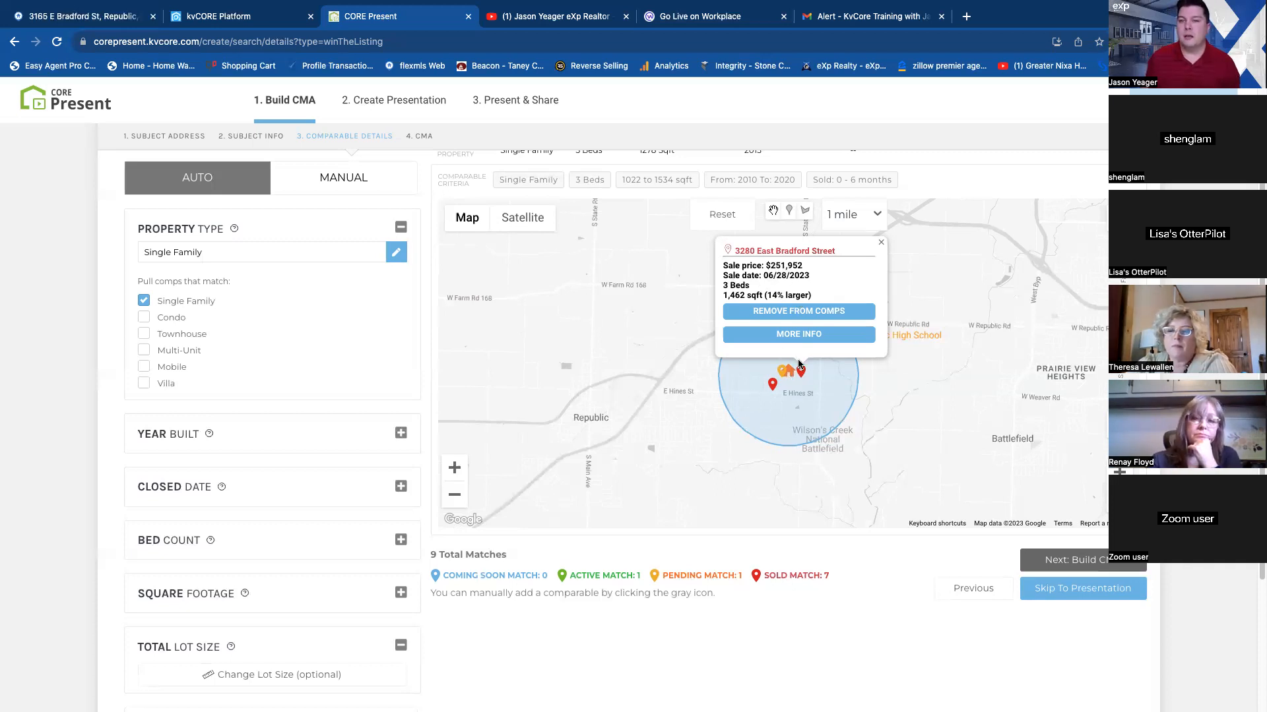
pyautogui.click(772, 389)
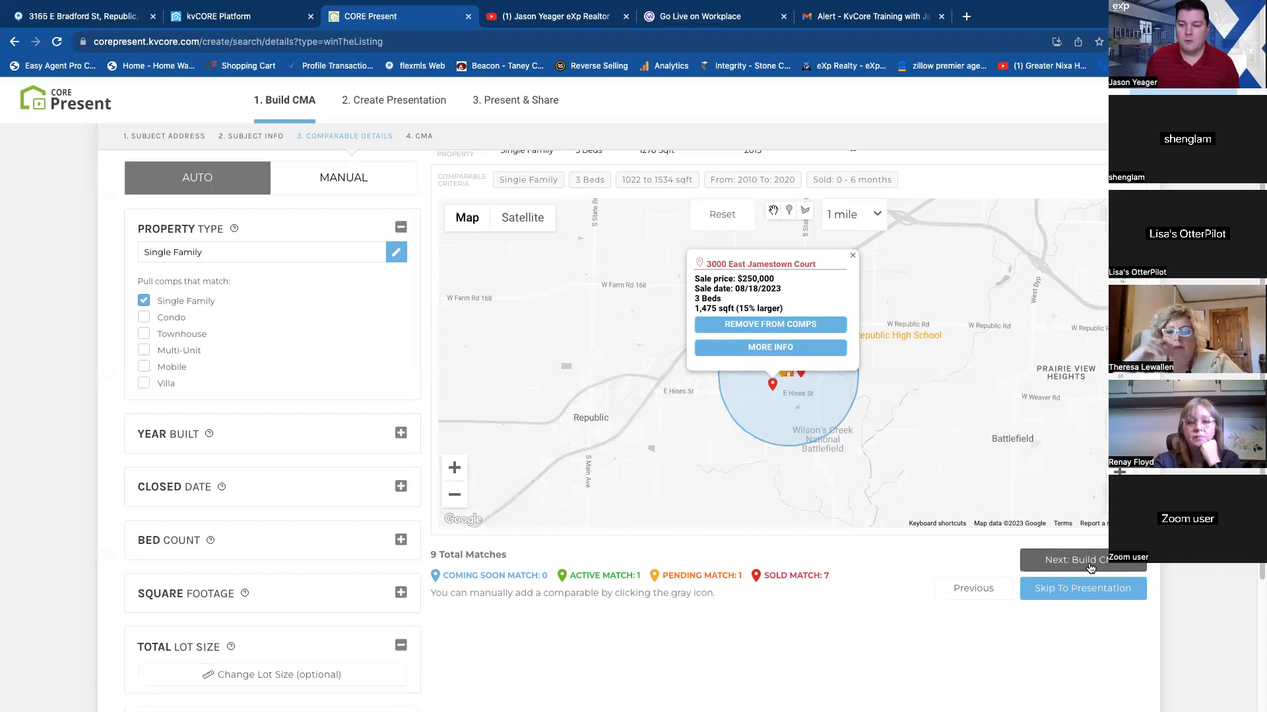
pyautogui.click(1092, 561)
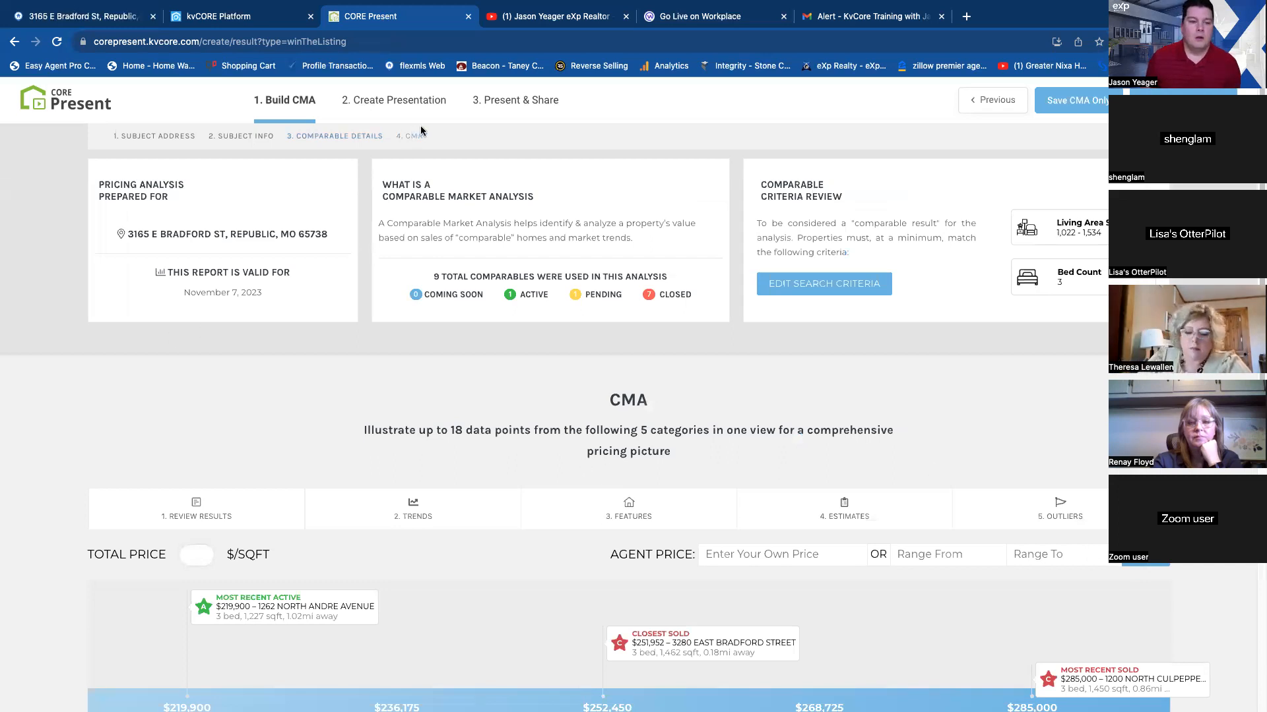
# Review the most recent active comparable's property details and listing description from the CMA pricing chart, and close its details.
pyautogui.scroll(-3, 528, 416)
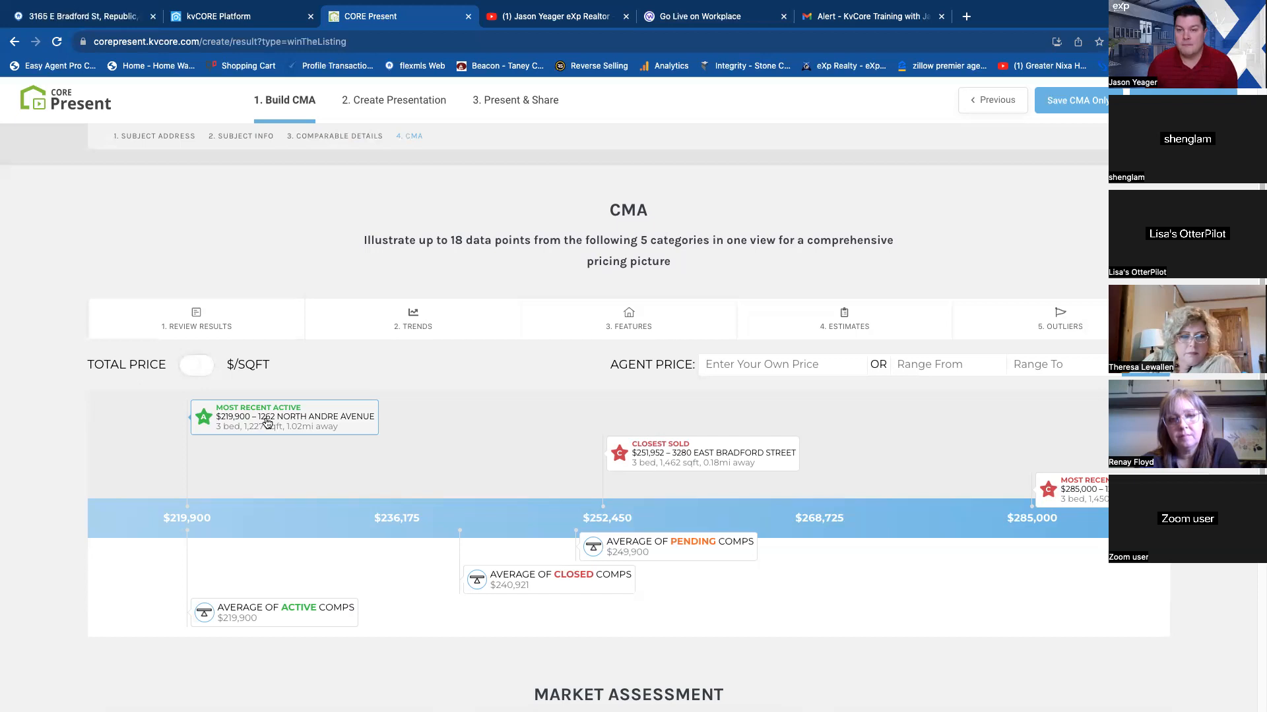
pyautogui.click(307, 418)
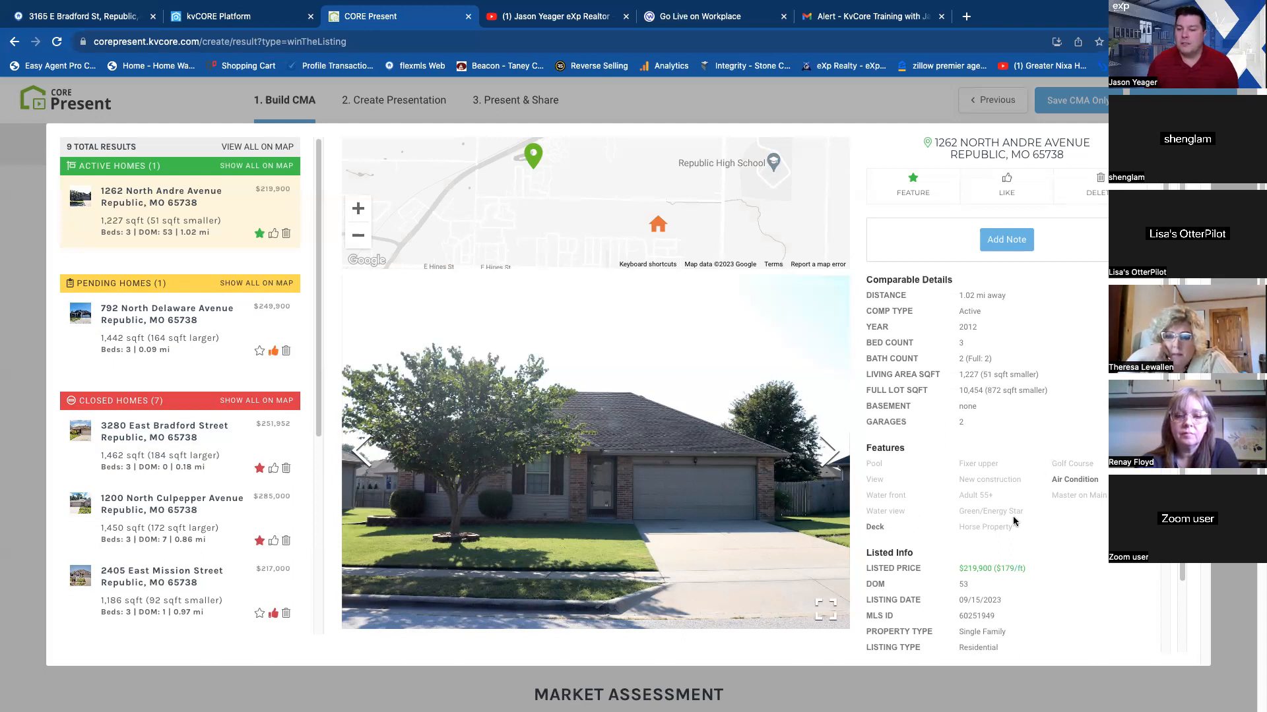
pyautogui.scroll(-3, 922, 569)
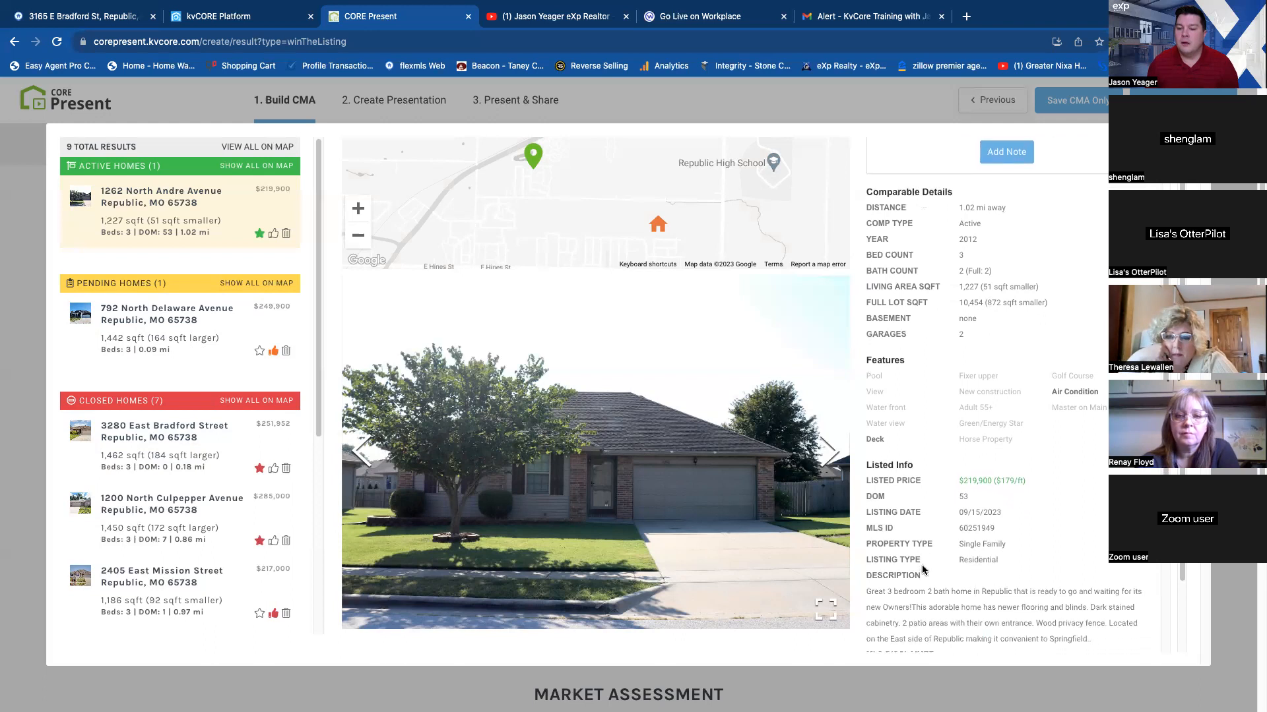
pyautogui.scroll(-3, 969, 552)
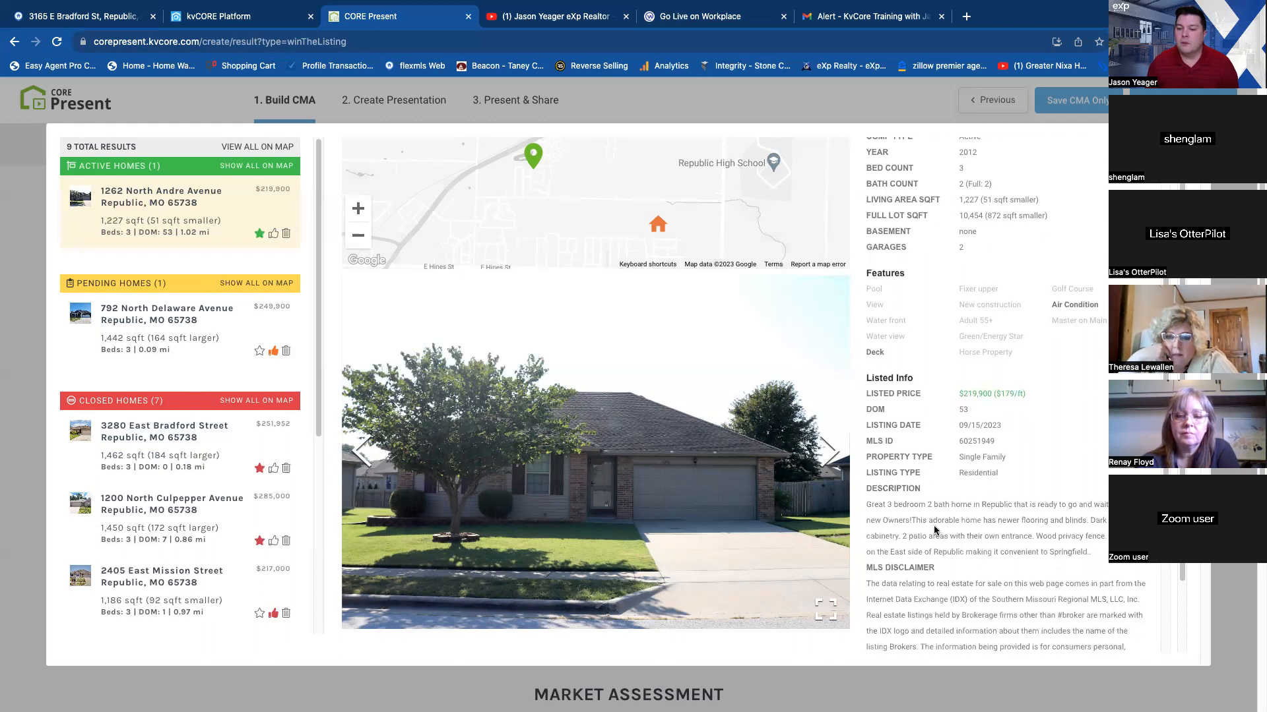
pyautogui.scroll(5, 1014, 531)
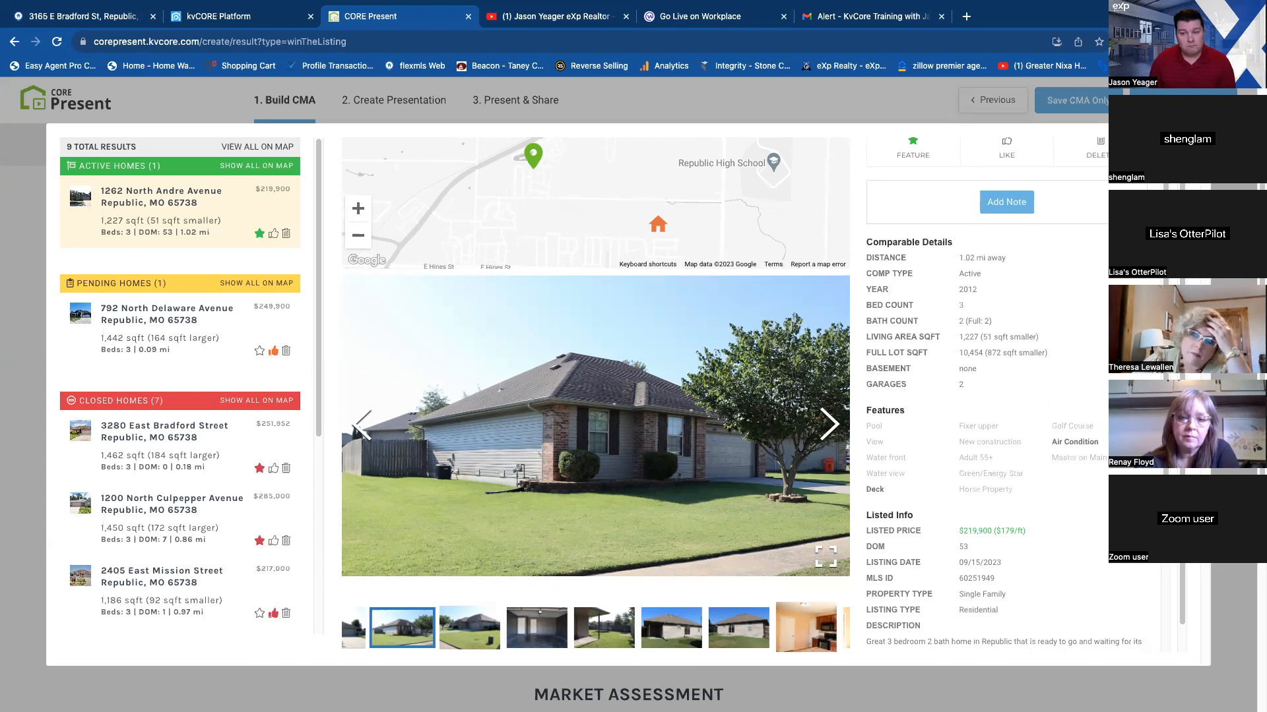
pyautogui.scroll(1, 1049, 424)
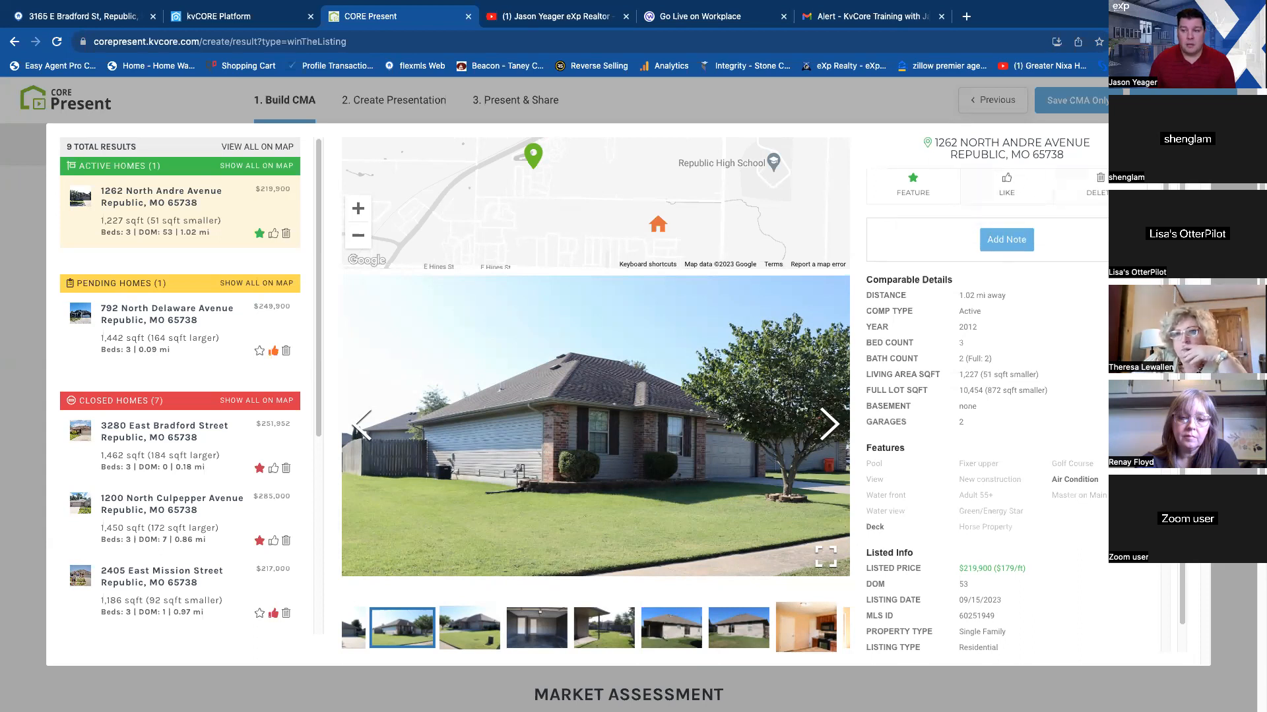
pyautogui.click(1193, 138)
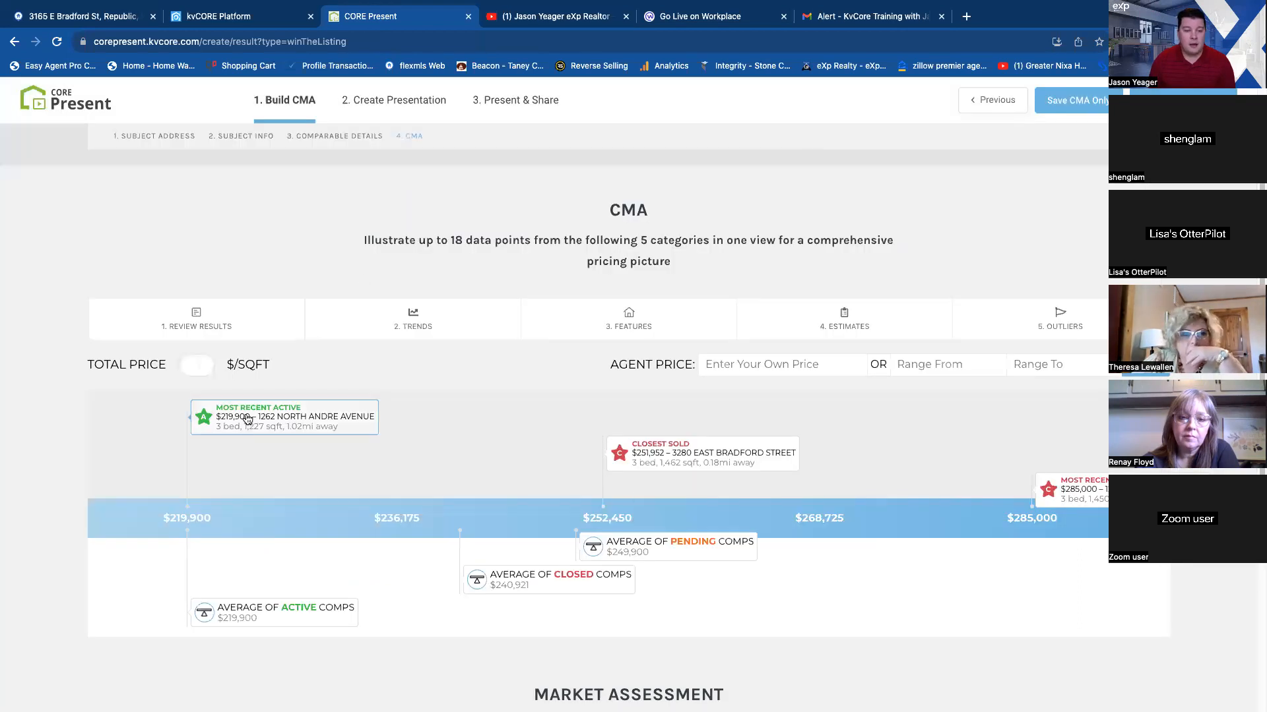
# Open the closed comparables behind the closed average, and examine the most recent sold home's details and photos.
pyautogui.click(592, 582)
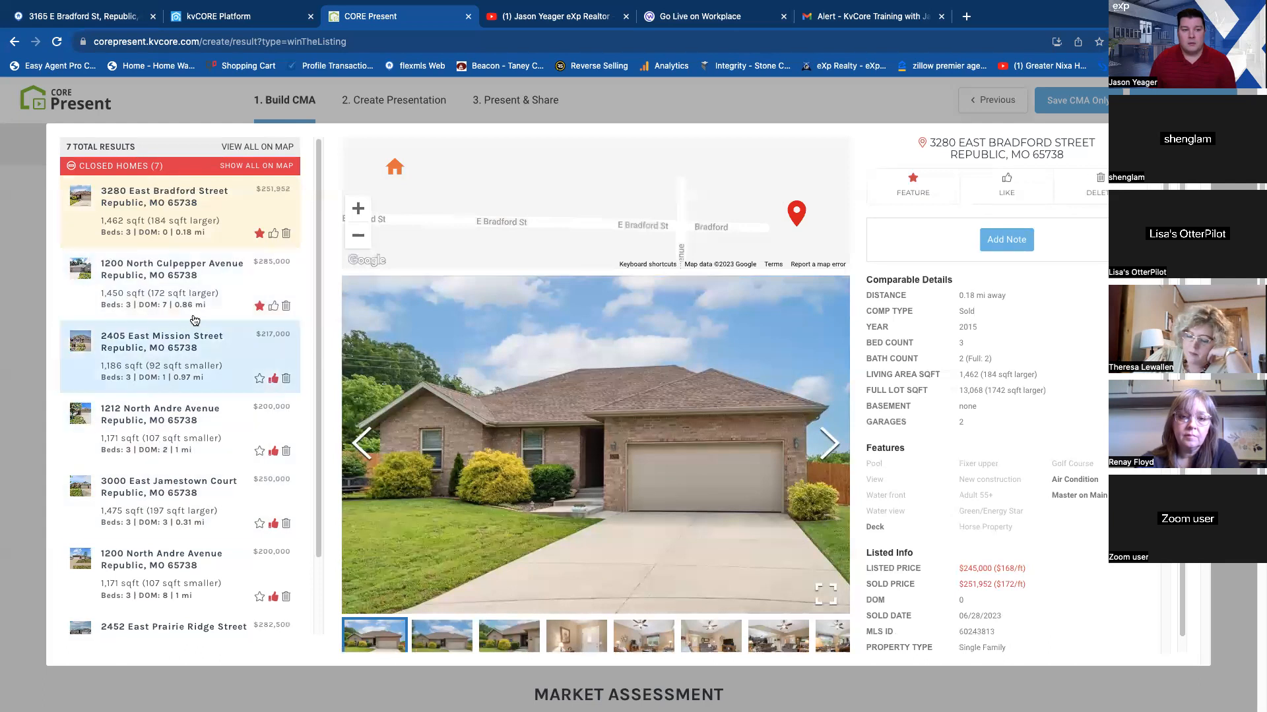
pyautogui.click(223, 293)
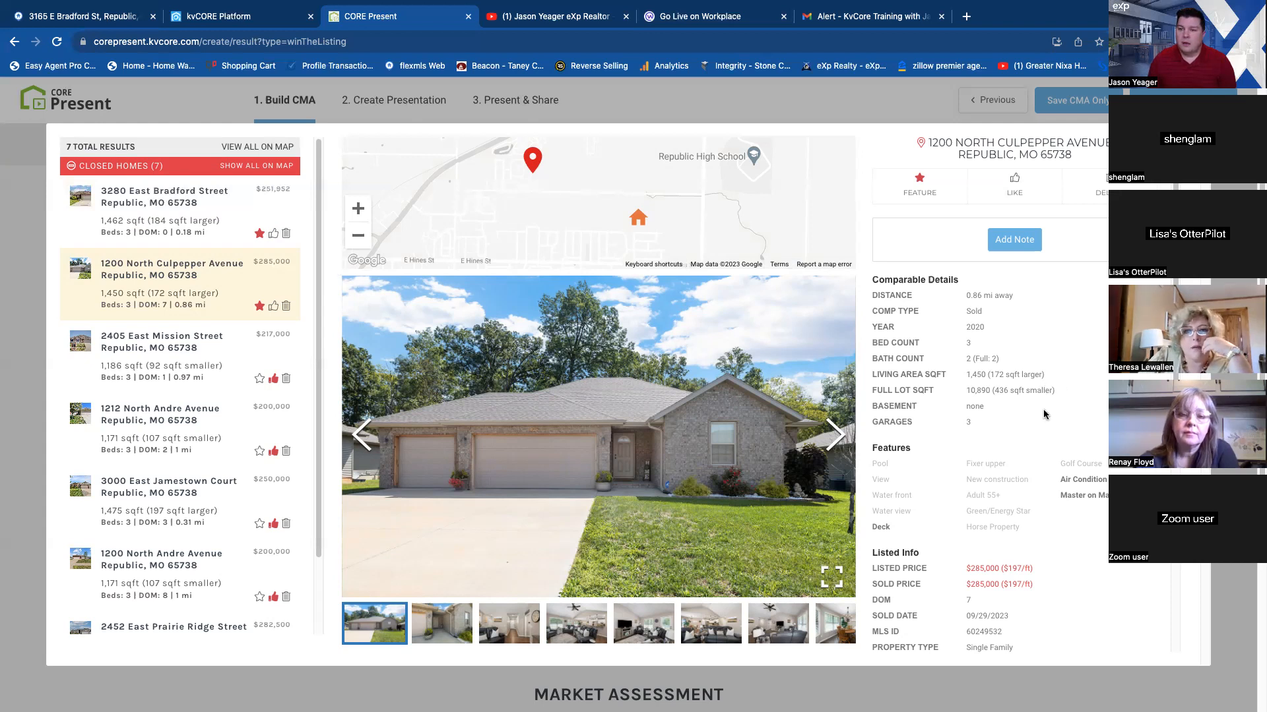
pyautogui.scroll(-3, 1044, 415)
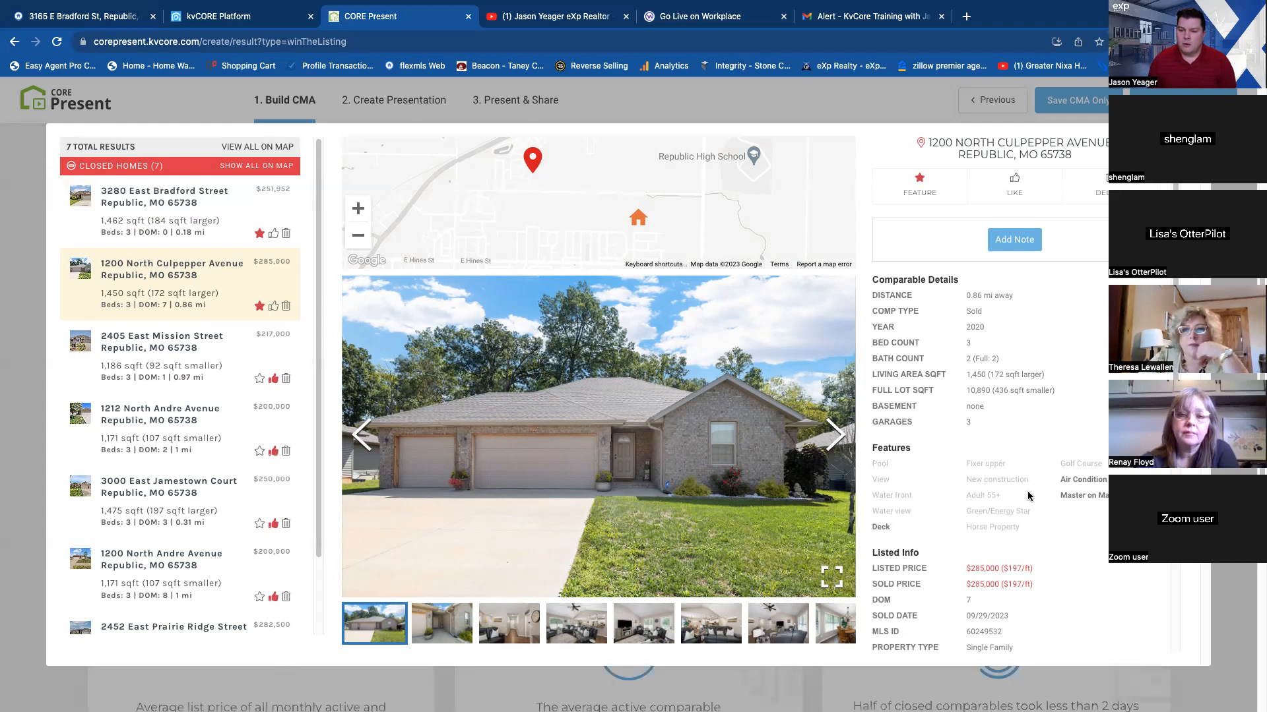
pyautogui.scroll(-3, 1030, 500)
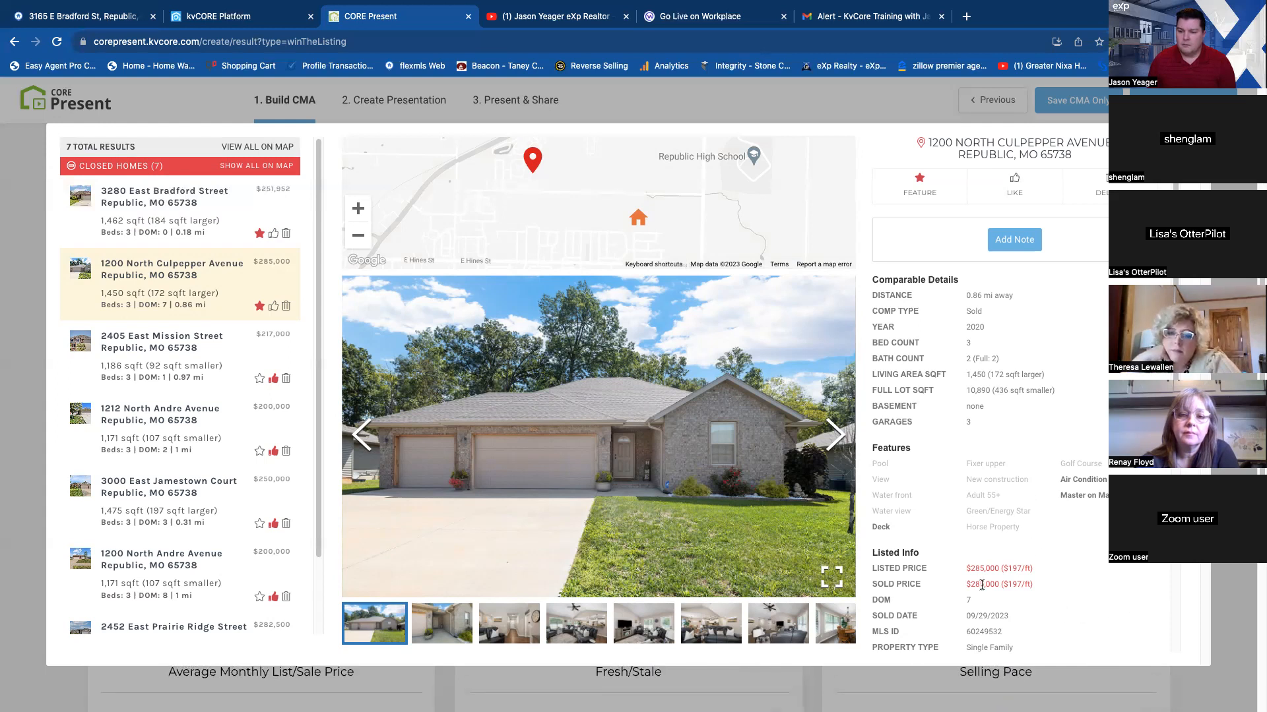
pyautogui.scroll(-3, 1009, 587)
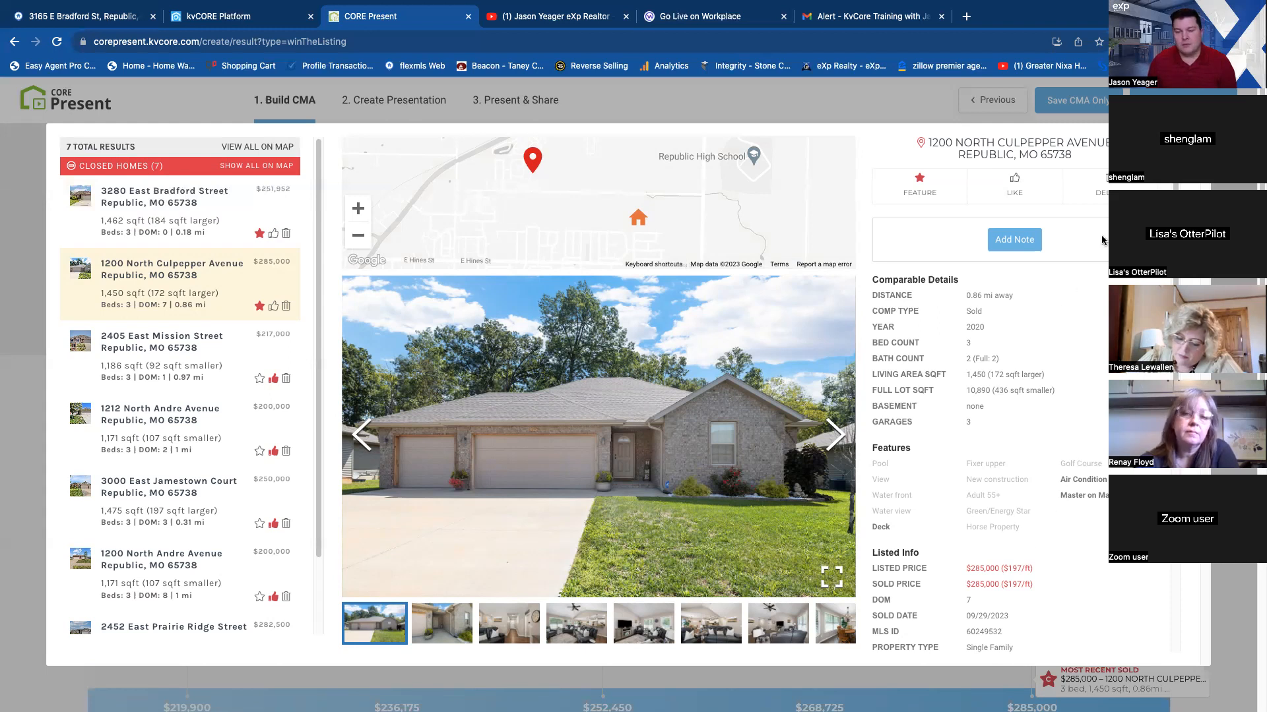
pyautogui.click(835, 435)
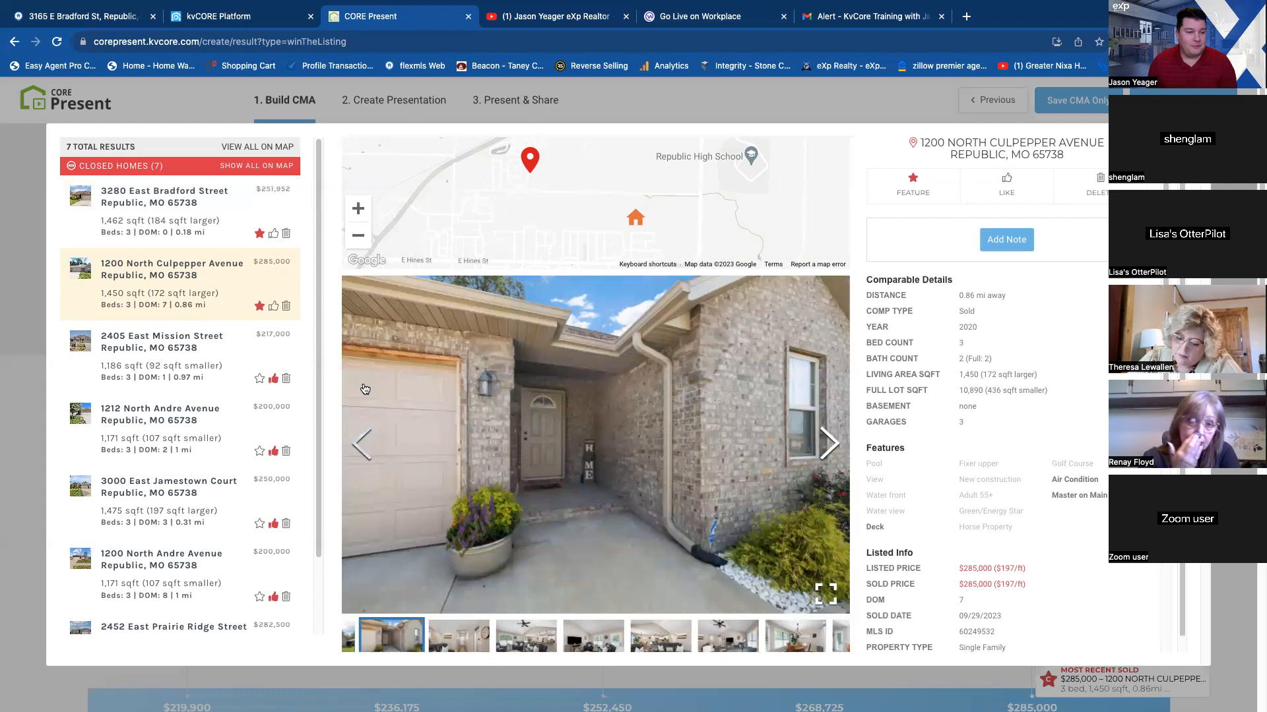
# Review the third and fourth homes in the closed comparables list and the remaining entries, and return to the CMA pricing chart.
pyautogui.click(213, 352)
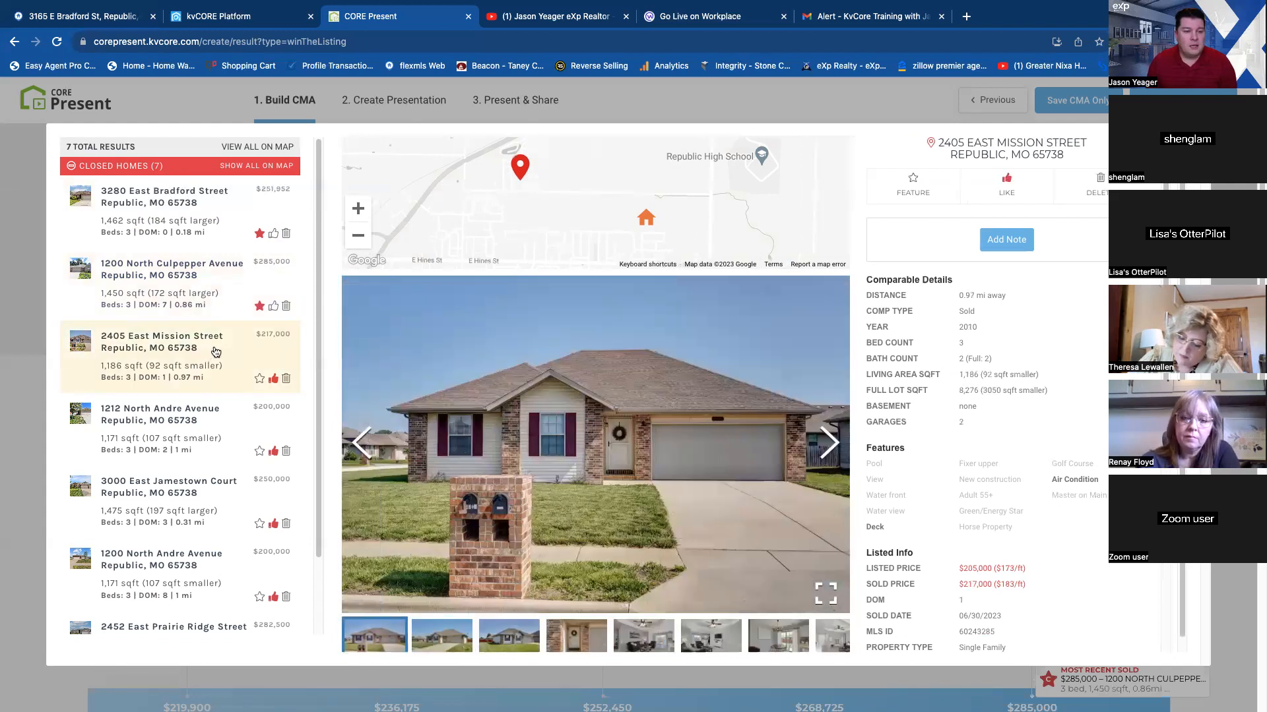
pyautogui.click(232, 423)
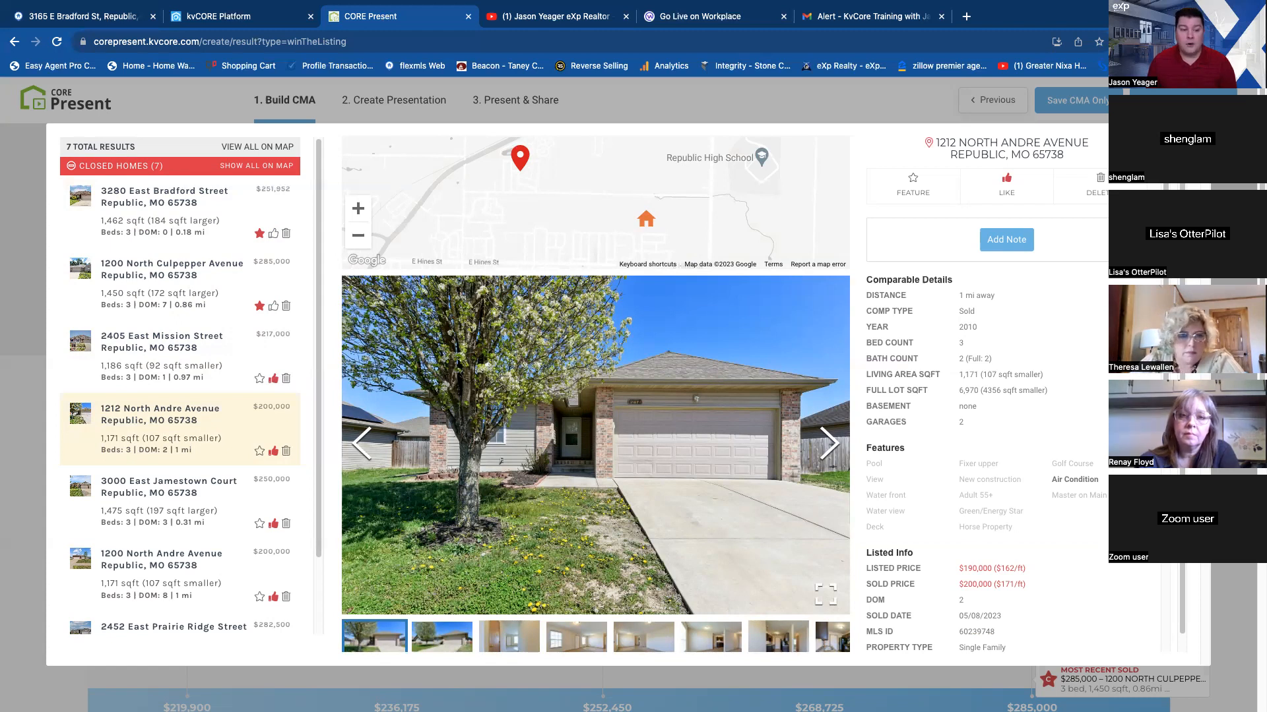
pyautogui.scroll(-2, 228, 499)
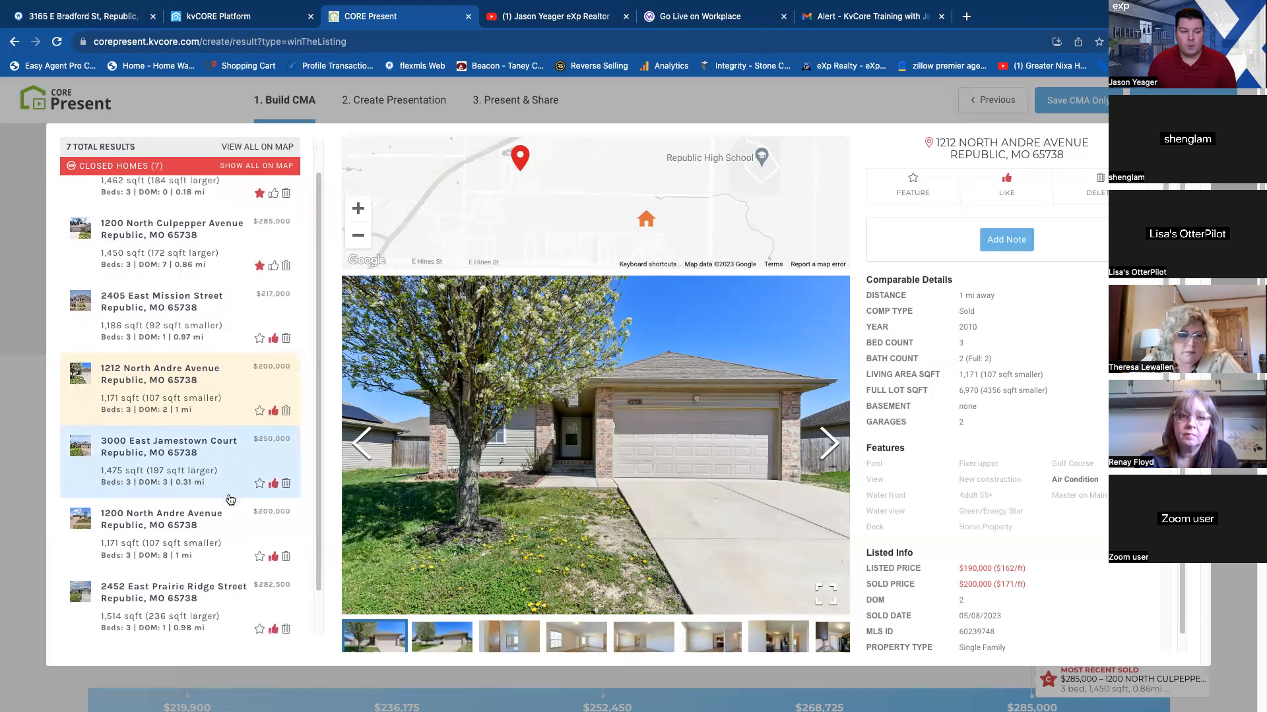
pyautogui.click(1195, 137)
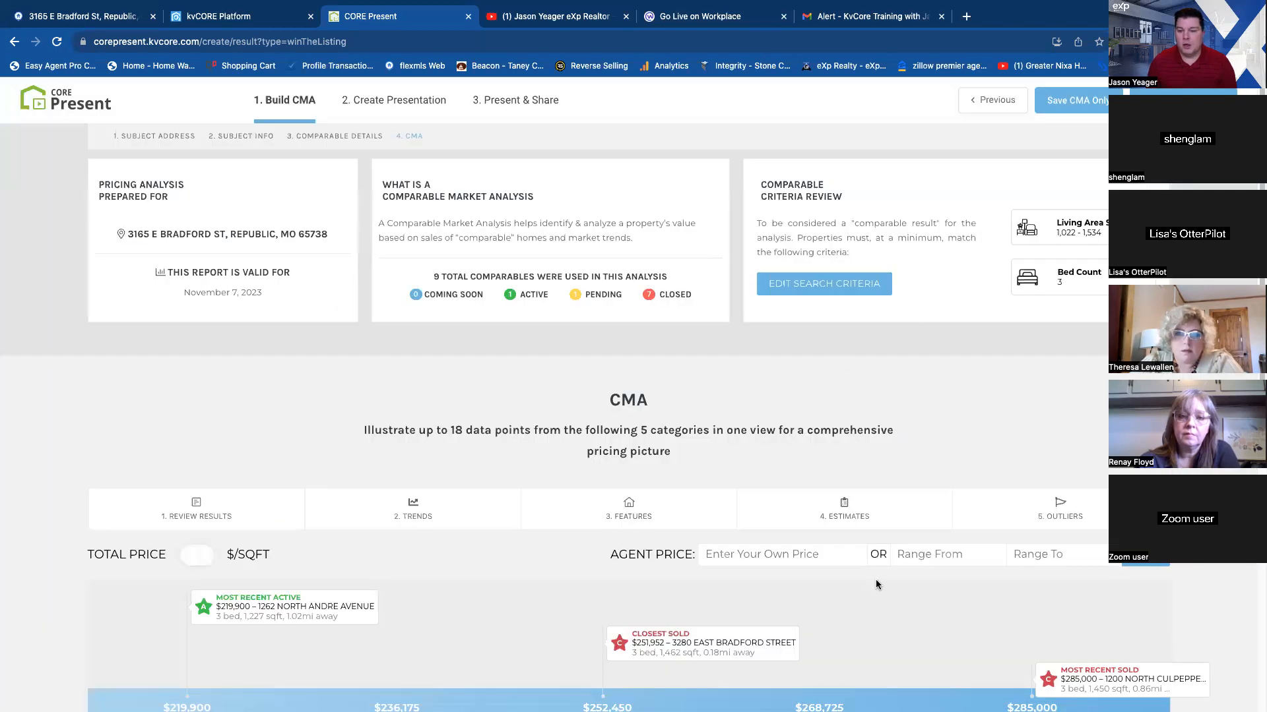
pyautogui.scroll(-1, 871, 578)
pyautogui.scroll(-1, 867, 578)
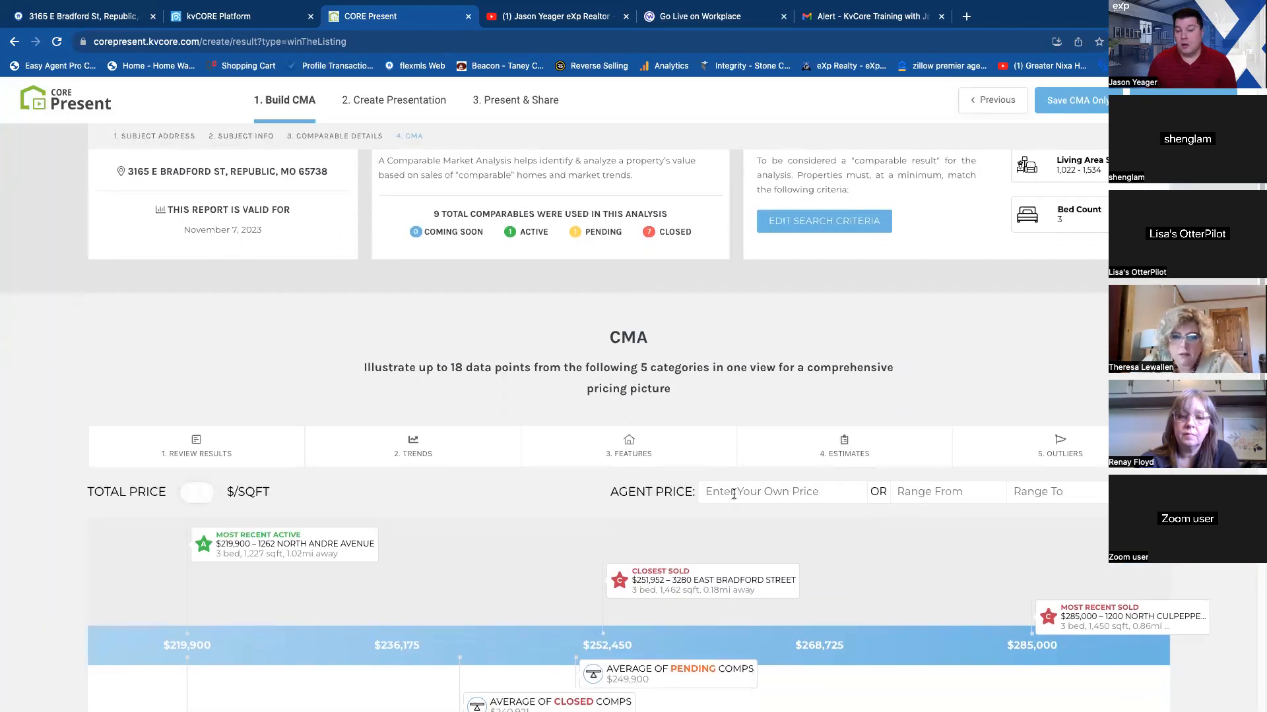
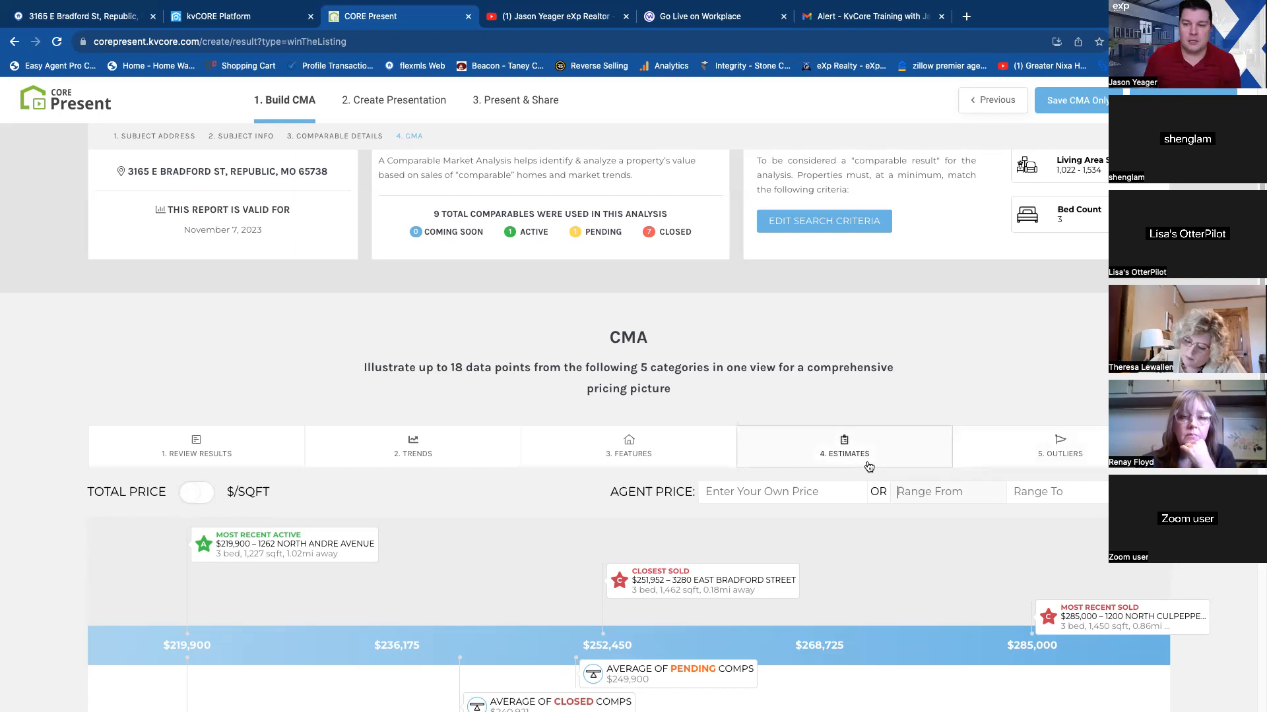
# Examine the Selling Pace chart in the CMA's market assessment, and close it.
pyautogui.scroll(-1, 1070, 577)
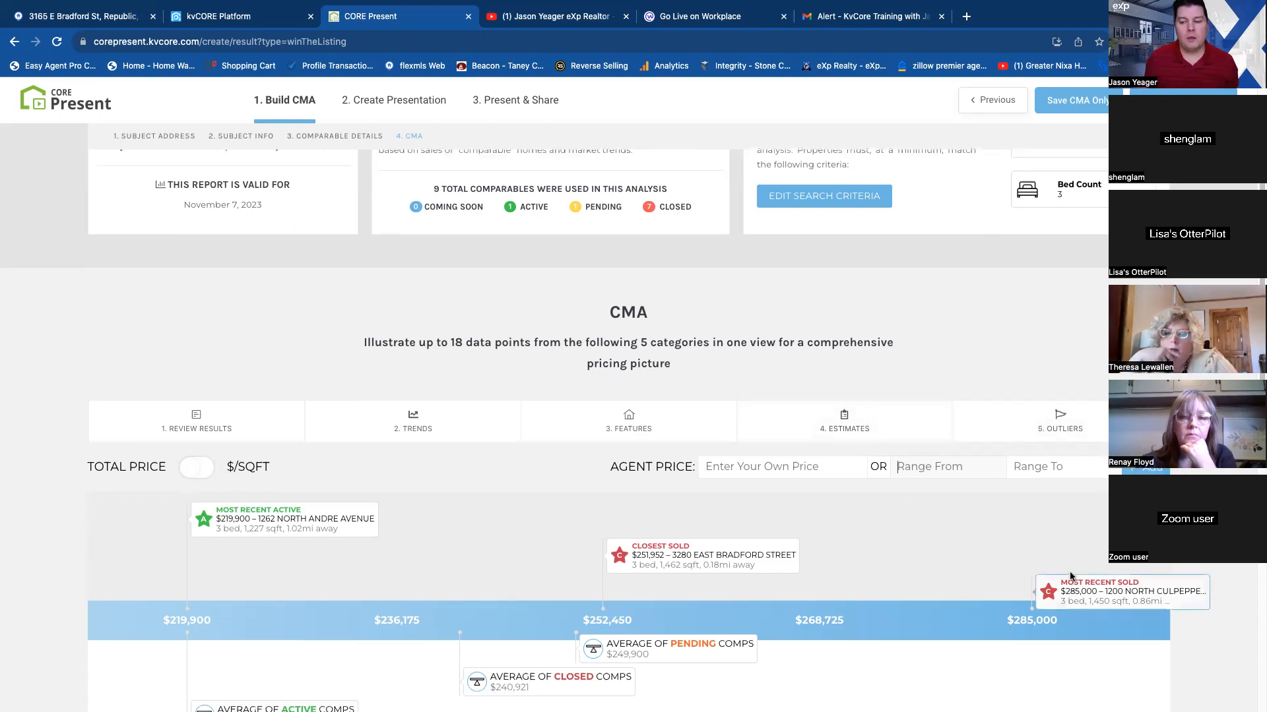
pyautogui.scroll(-8, 1024, 538)
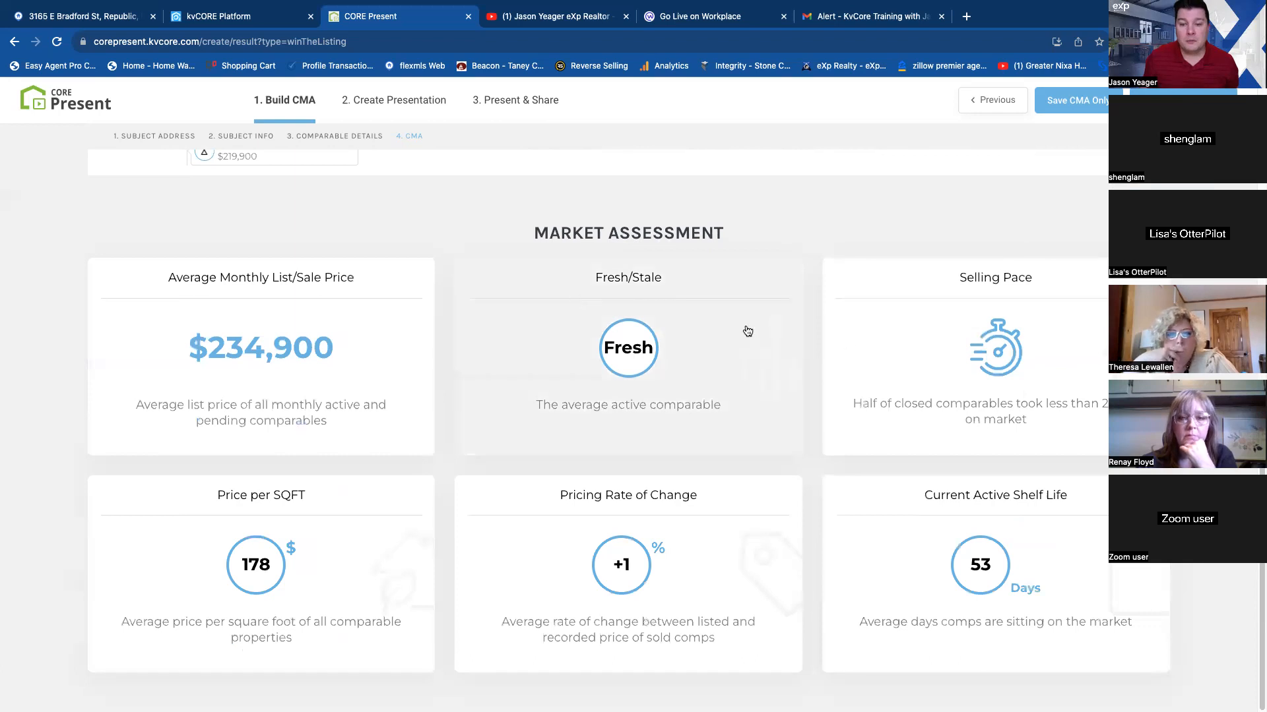
pyautogui.click(1002, 353)
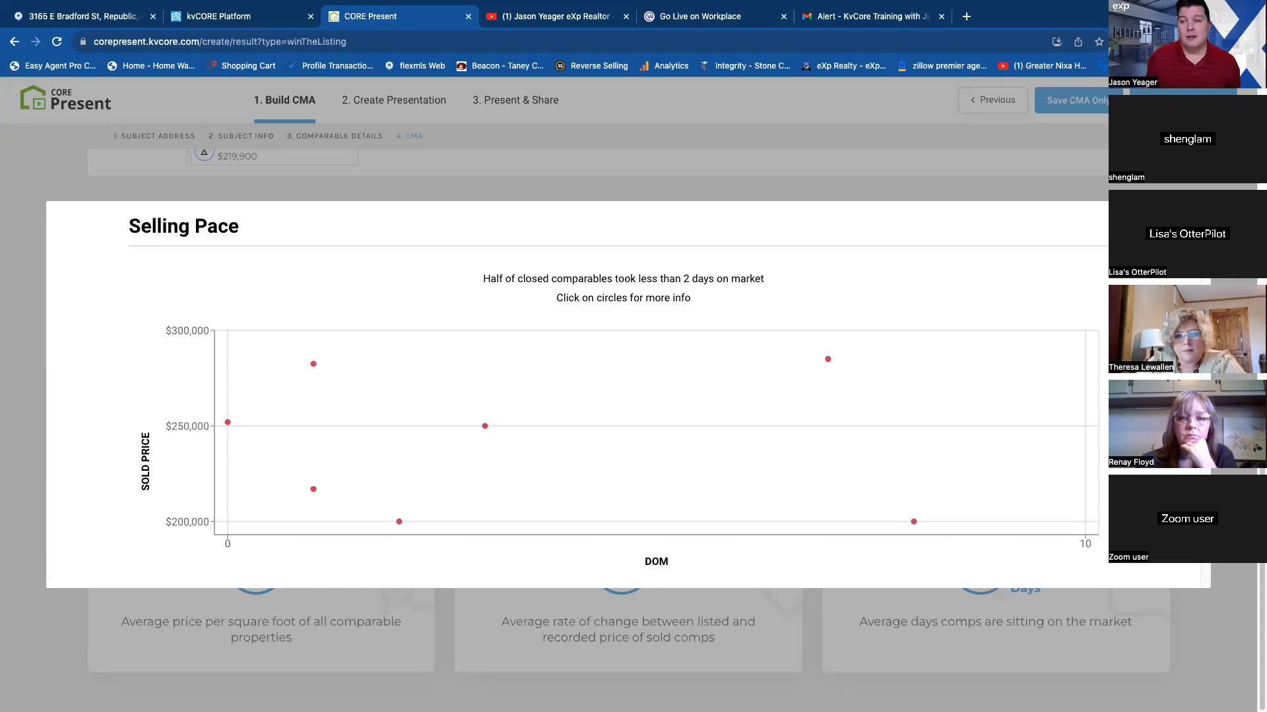
pyautogui.press('Escape')
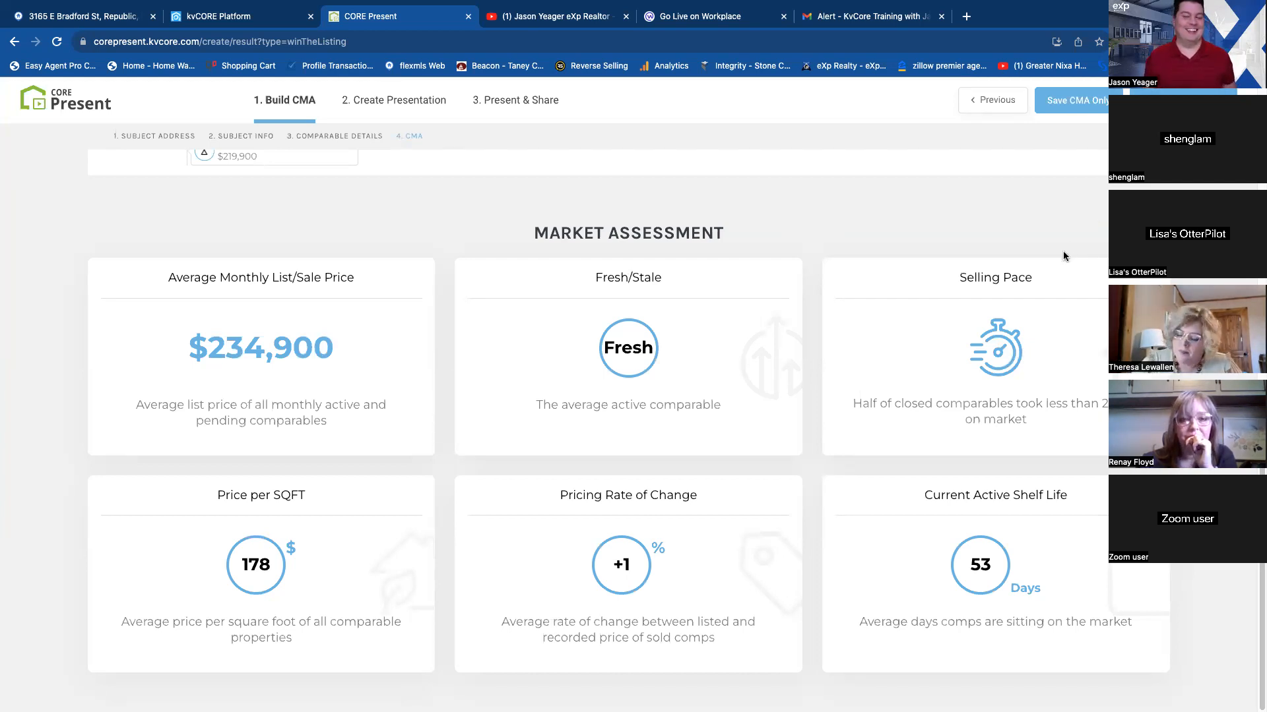
# Examine the map of how fresh or stale each listing is and the monthly average list/sale price chart, closing each.
pyautogui.click(686, 314)
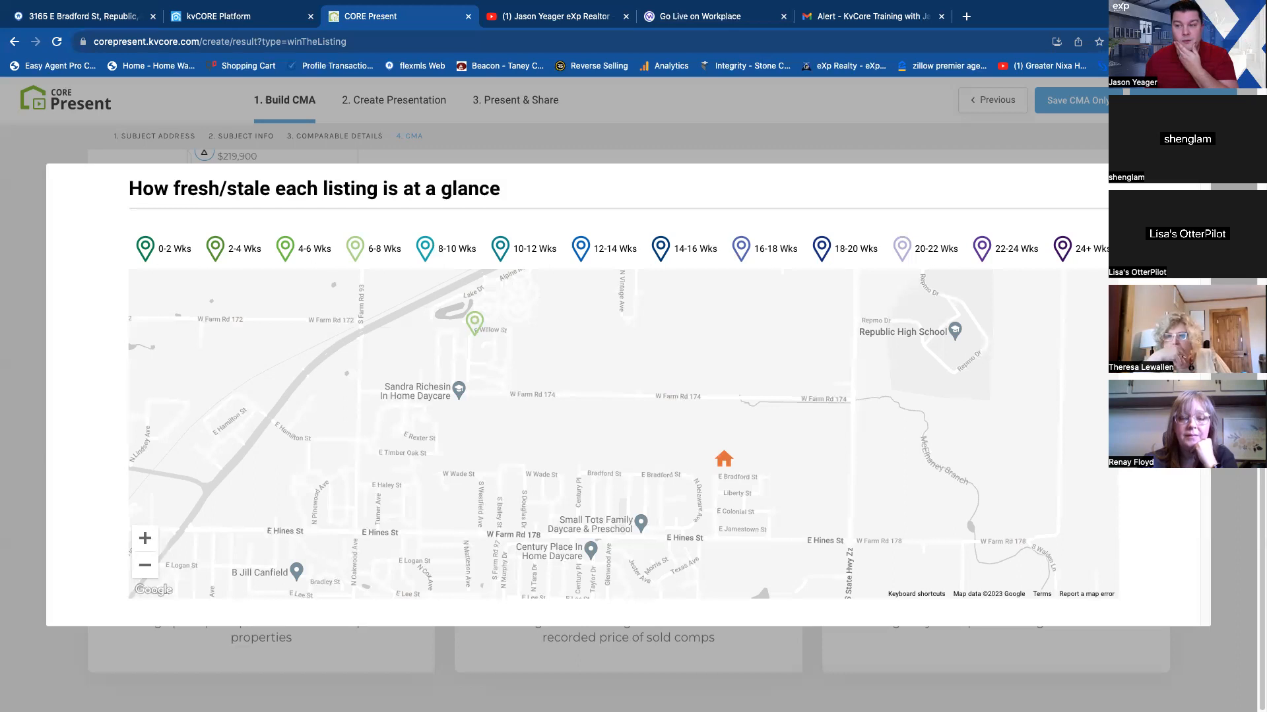
pyautogui.press('Escape')
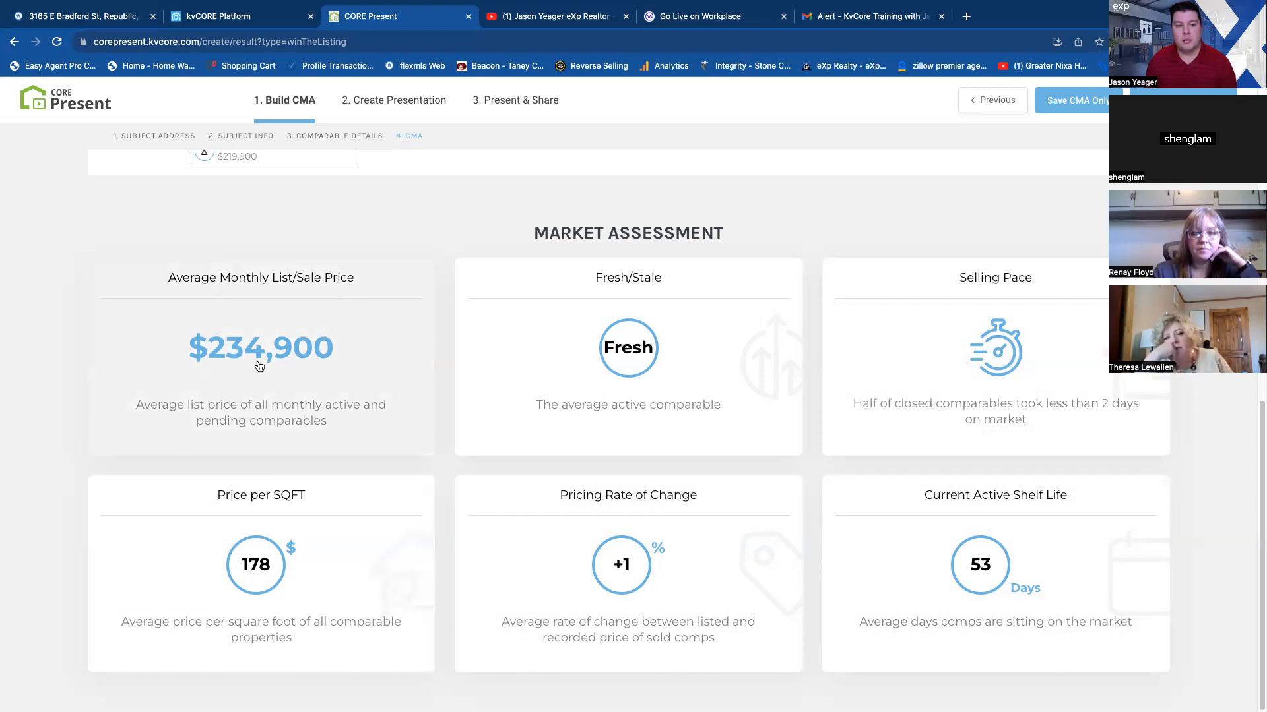
pyautogui.click(293, 351)
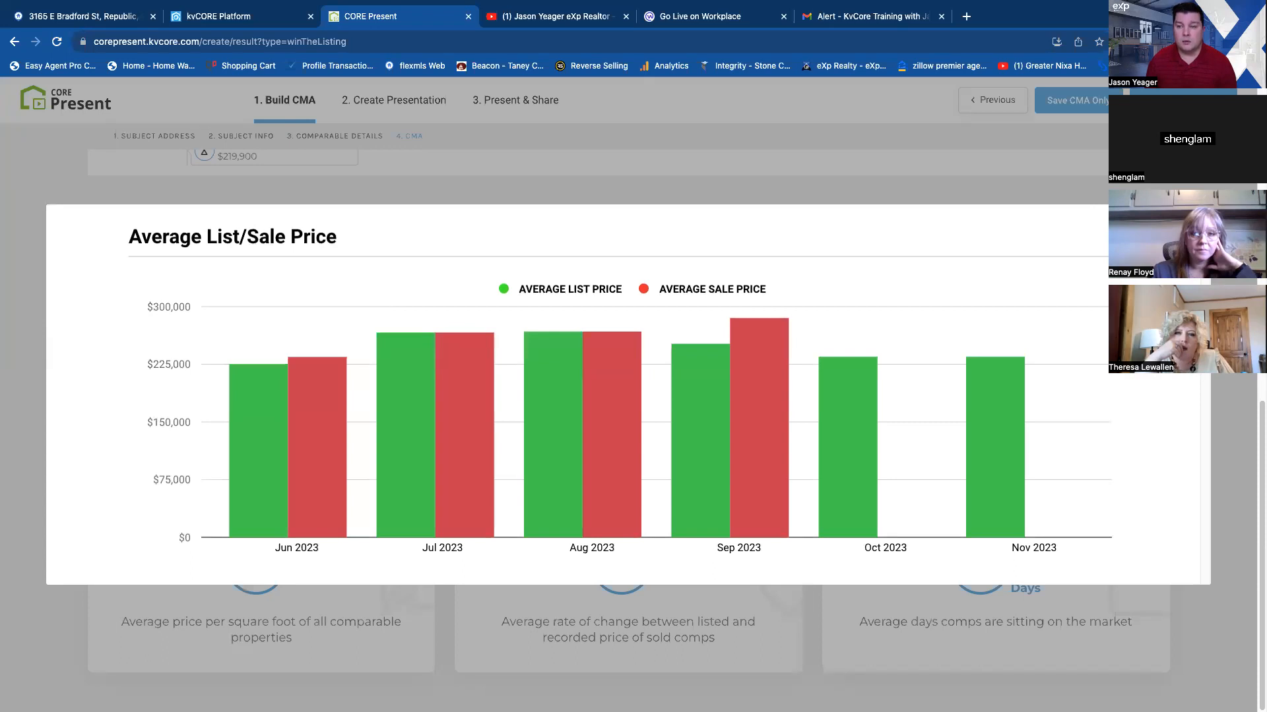
pyautogui.press('Escape')
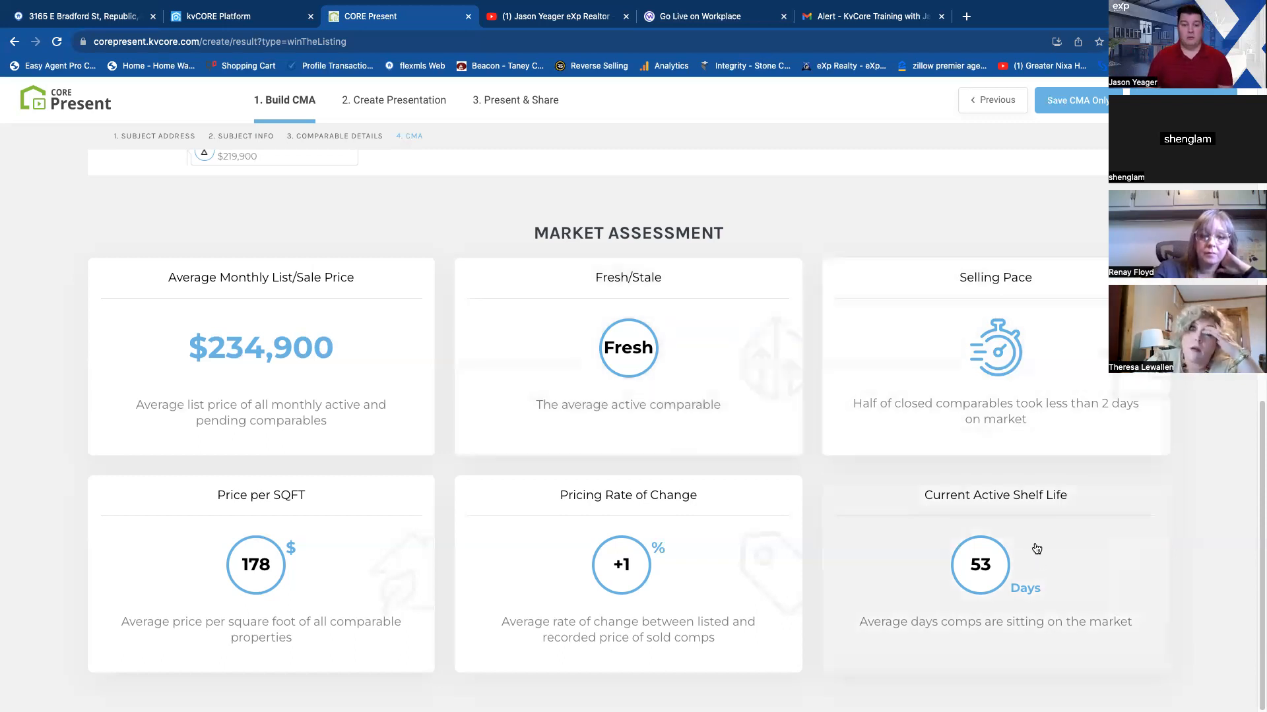
# Add an agent price range from $200,000 to $220,000 to the CMA pricing chart.
pyautogui.scroll(10, 865, 414)
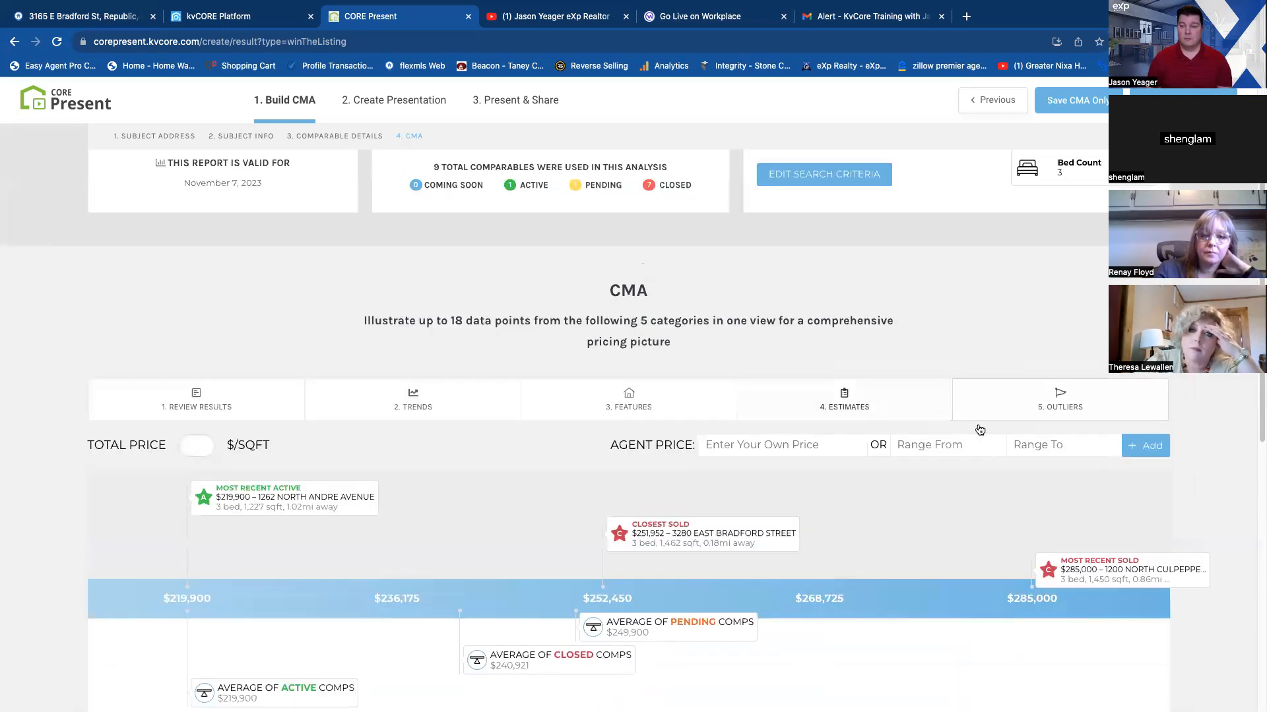
pyautogui.scroll(-1, 922, 417)
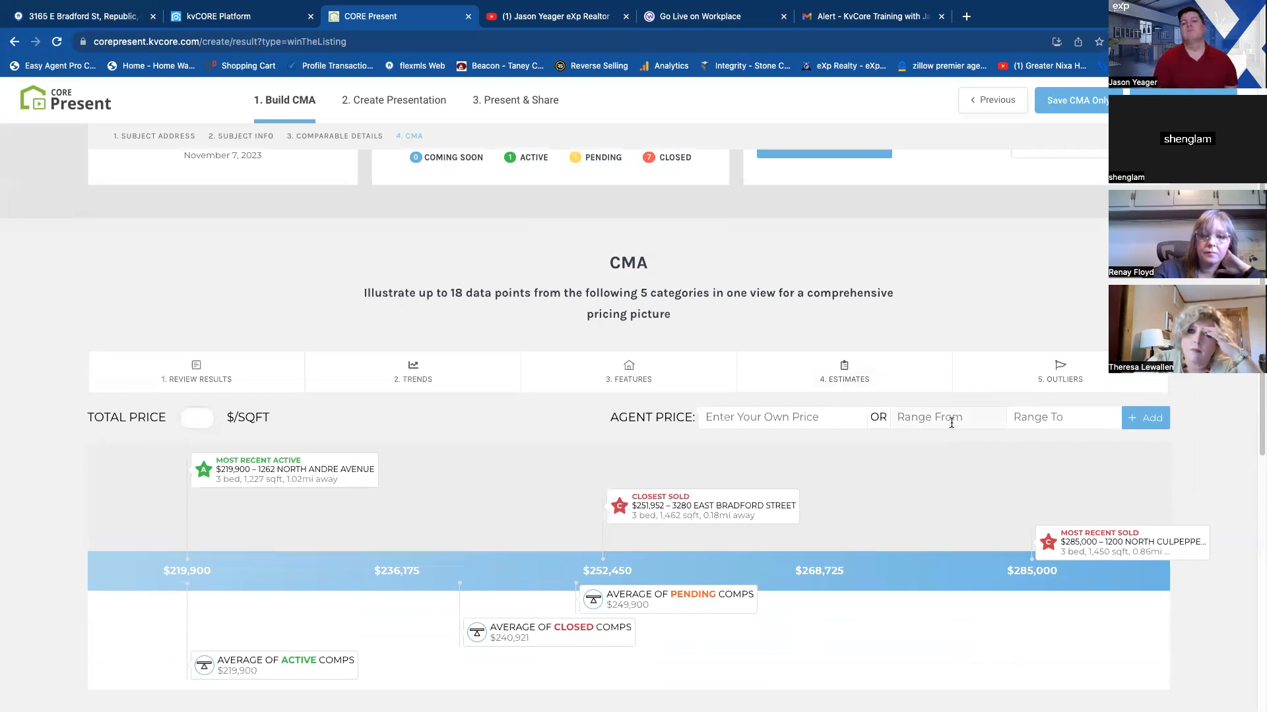
pyautogui.write('200,000')
pyautogui.press('Tab')
pyautogui.write('2')
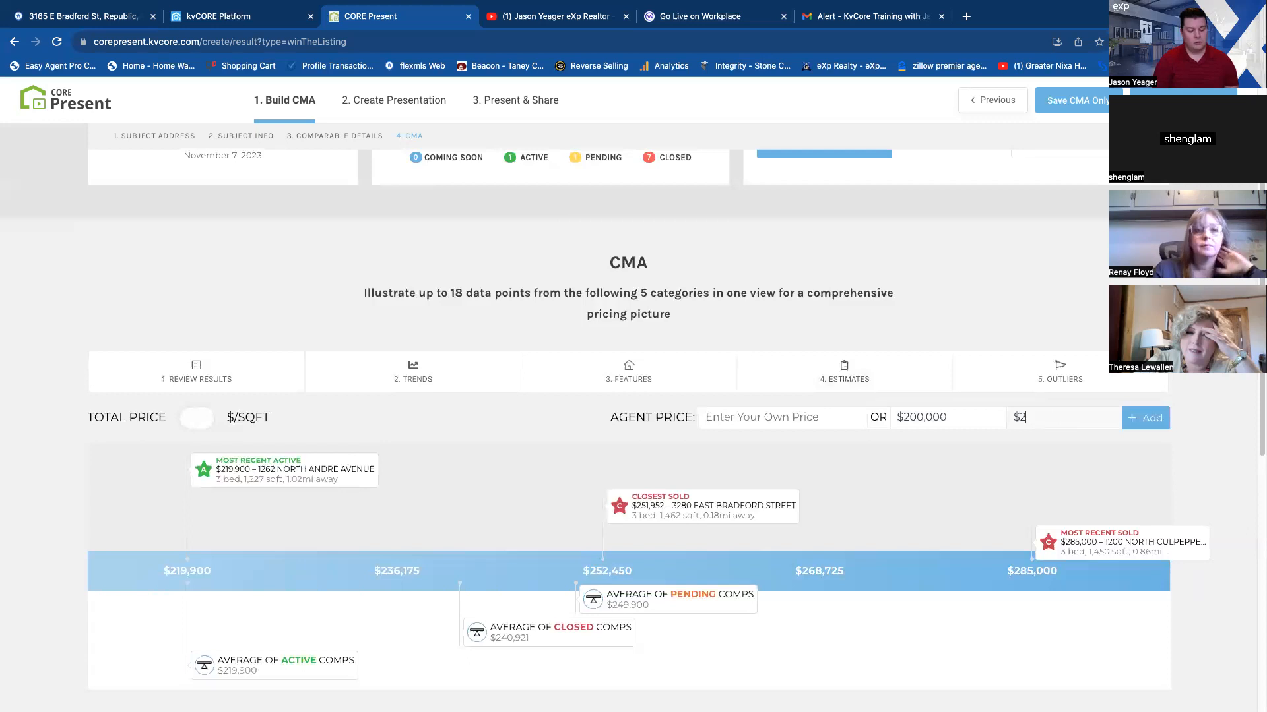
pyautogui.write('20,0')
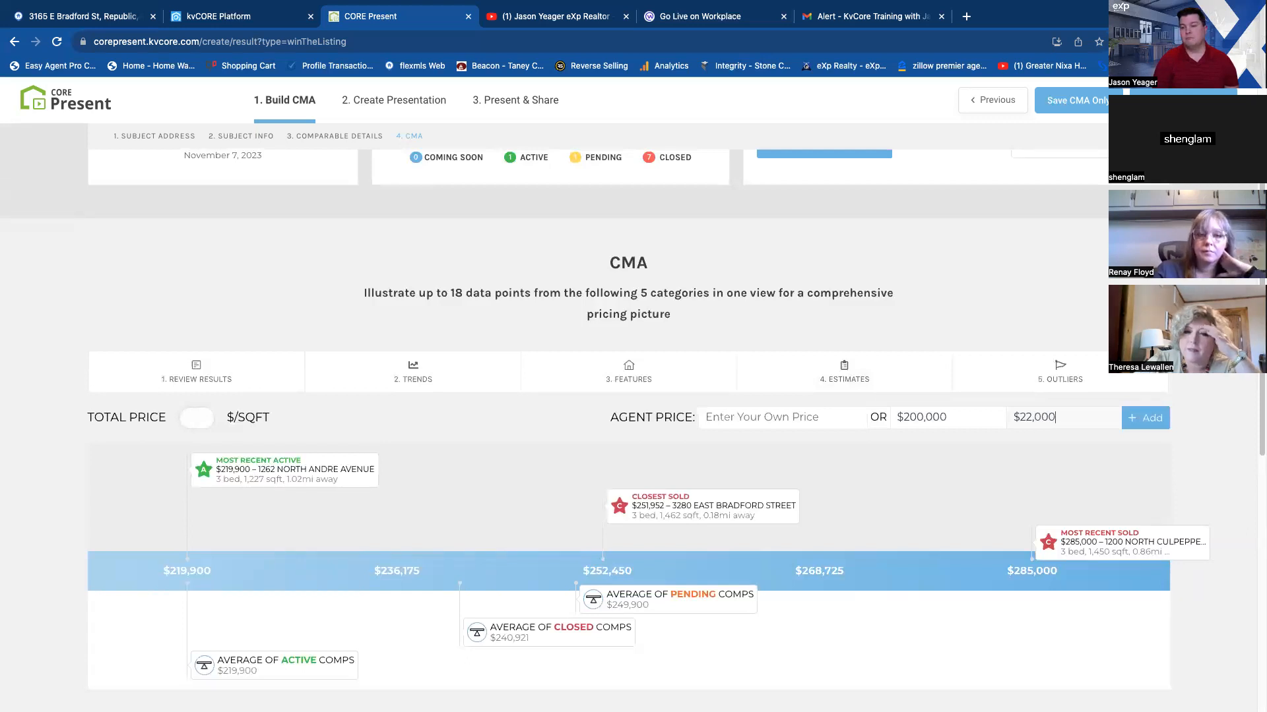
pyautogui.write('00')
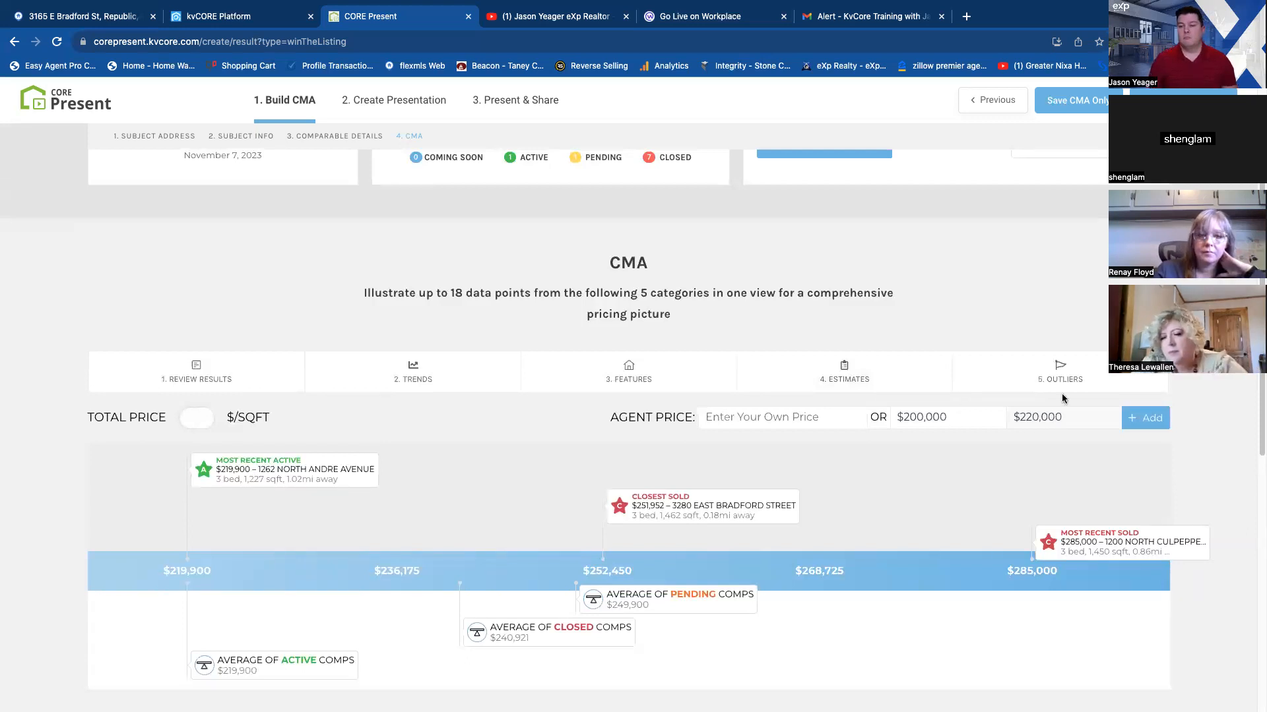
pyautogui.click(1147, 418)
# Review the agent price range on the pricing chart and the market assessment, and continue from the CMA to creating the presentation.
pyautogui.scroll(-1, 972, 496)
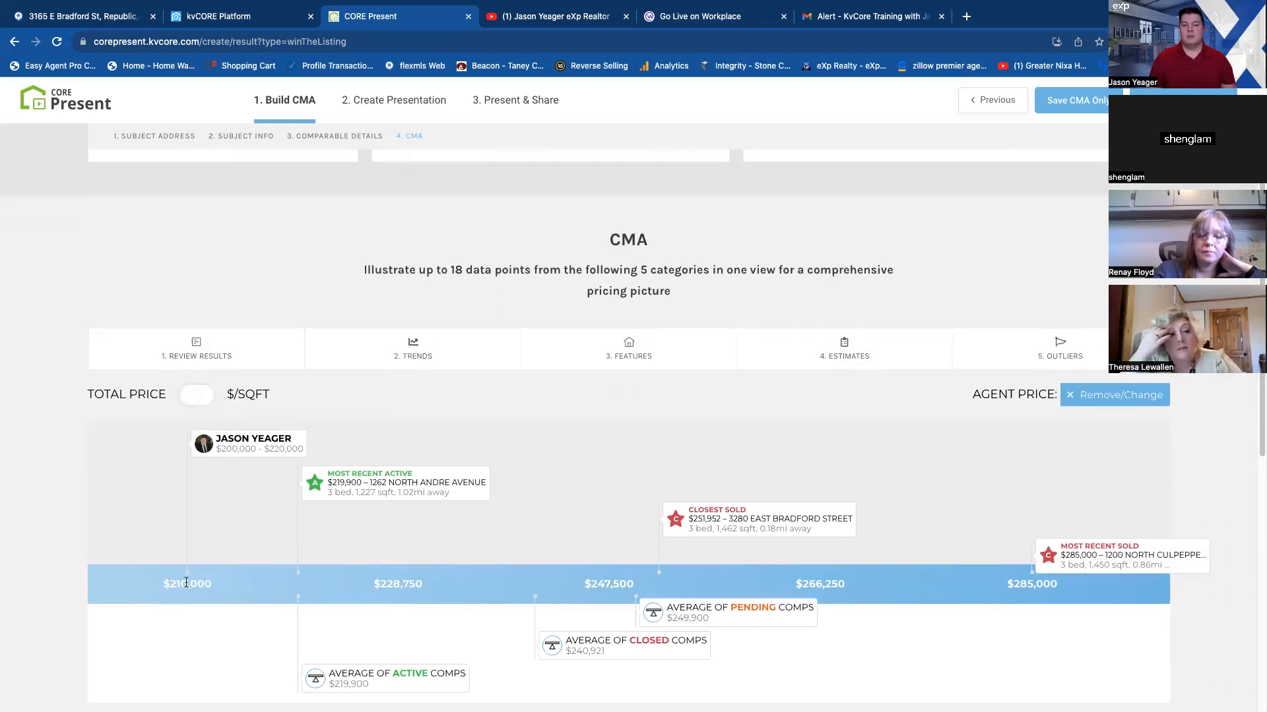
pyautogui.scroll(-1, 186, 582)
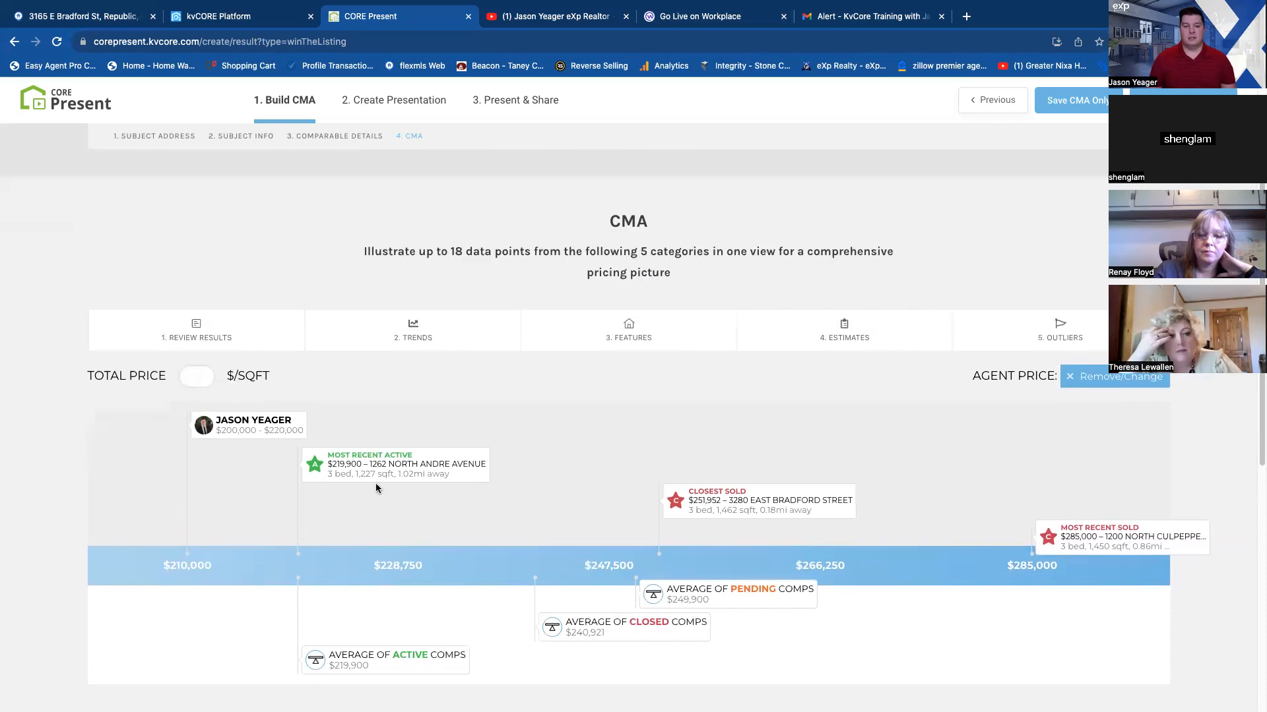
pyautogui.scroll(-2, 376, 470)
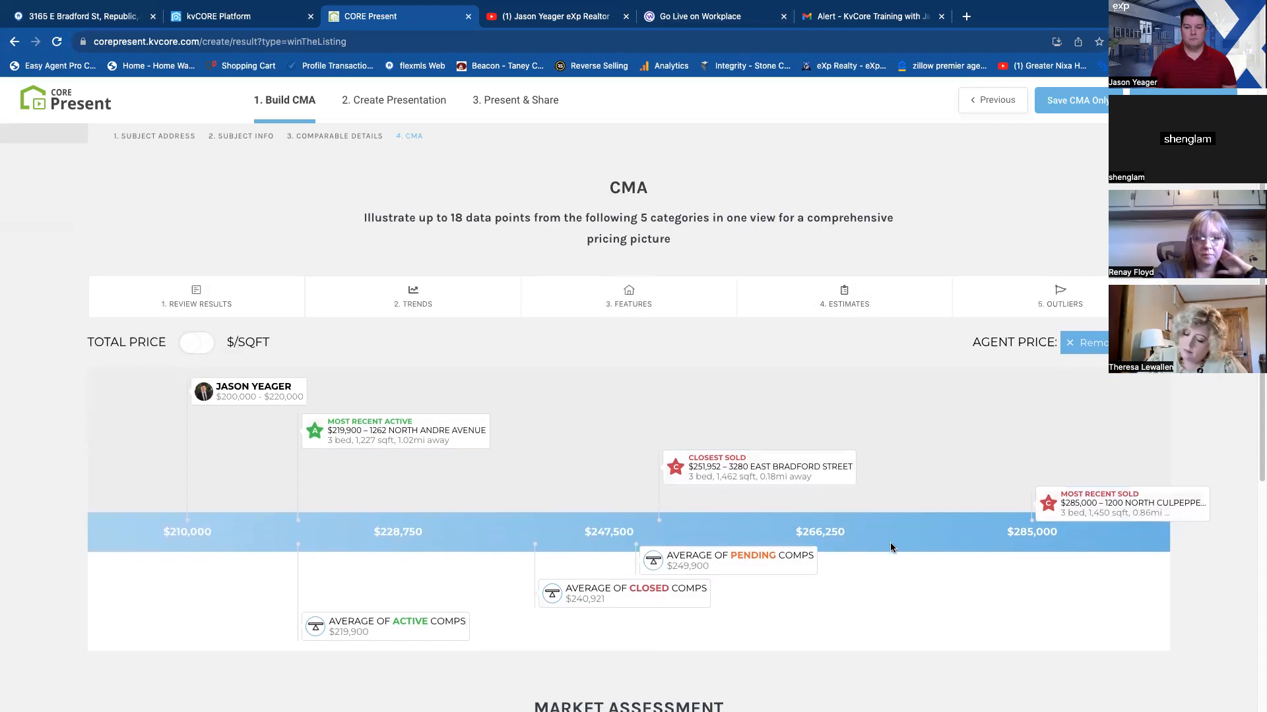
pyautogui.scroll(-3, 884, 548)
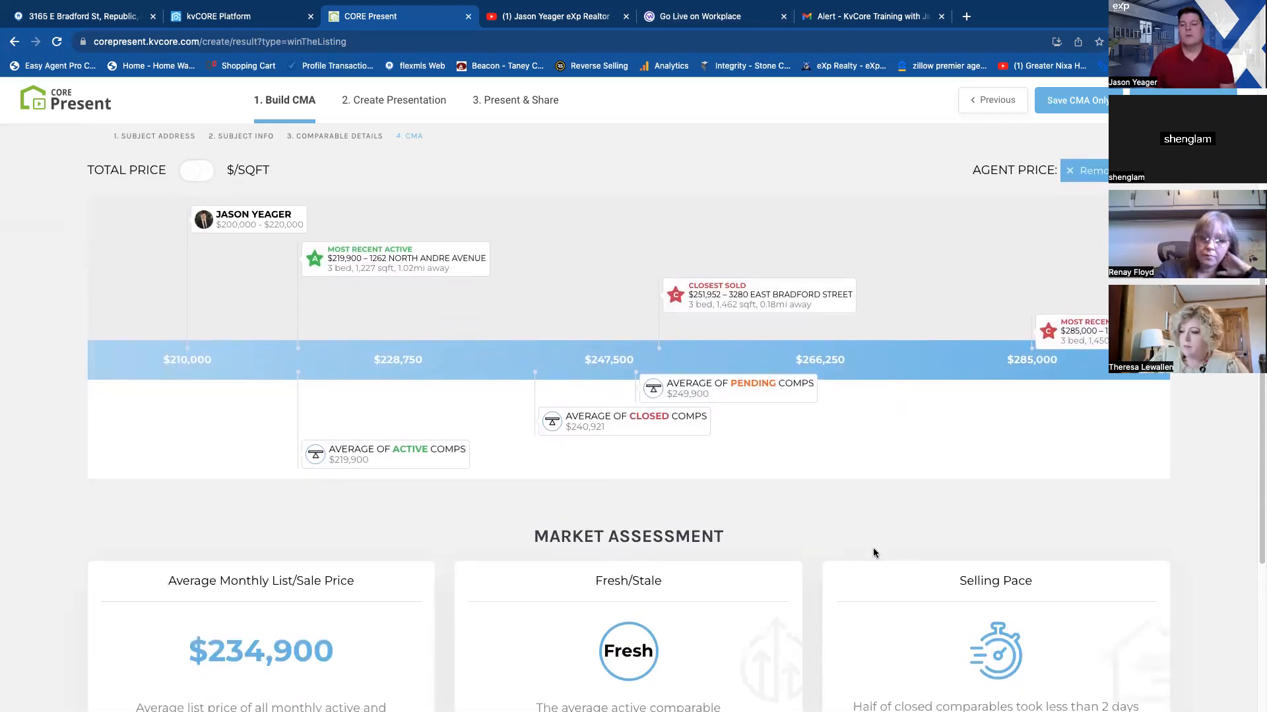
pyautogui.scroll(-4, 883, 548)
pyautogui.scroll(10, 880, 550)
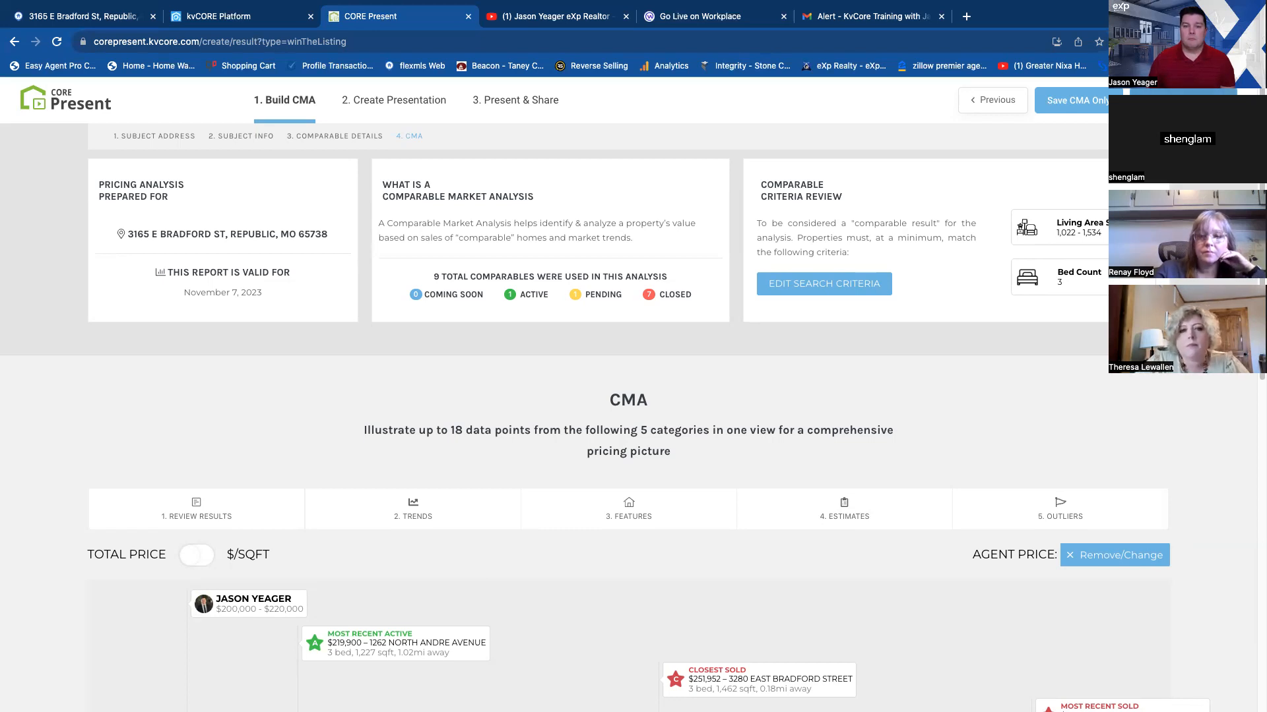
pyautogui.click(1182, 100)
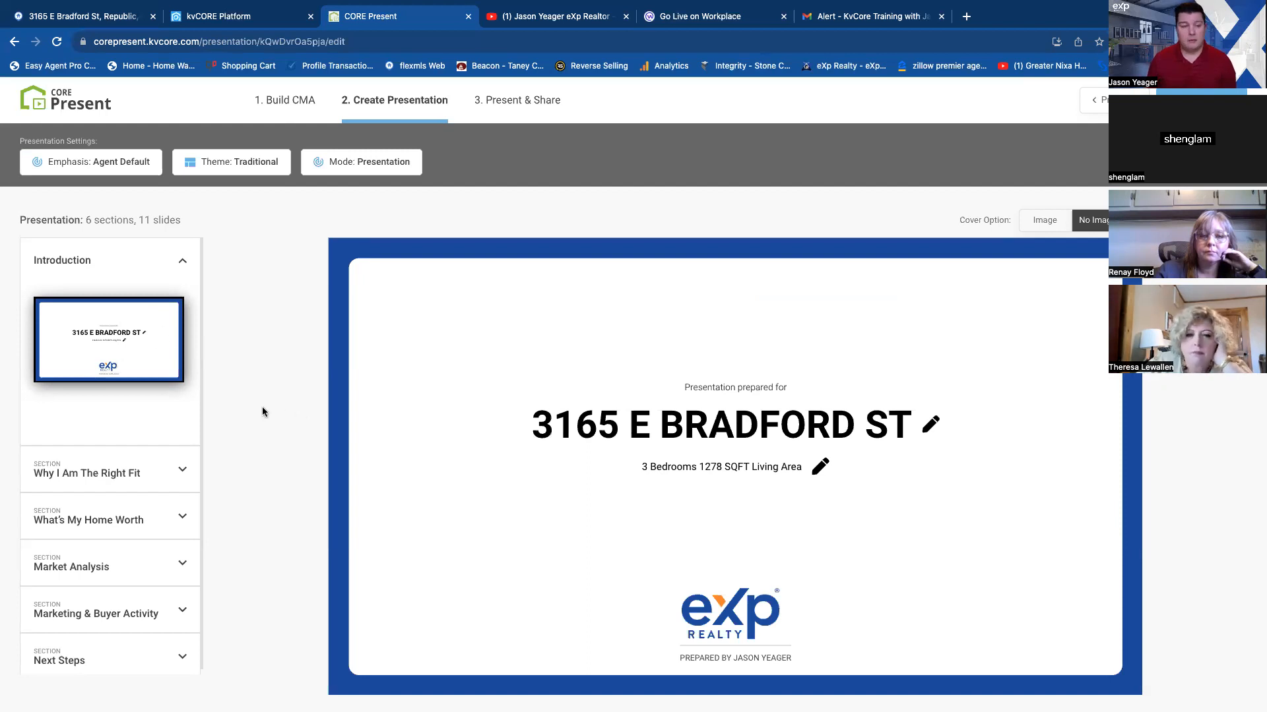
# Compare the Company default, Contingent and I'm Shopping You slide orders, and set the presentation emphasis to Make Me List.
pyautogui.click(74, 167)
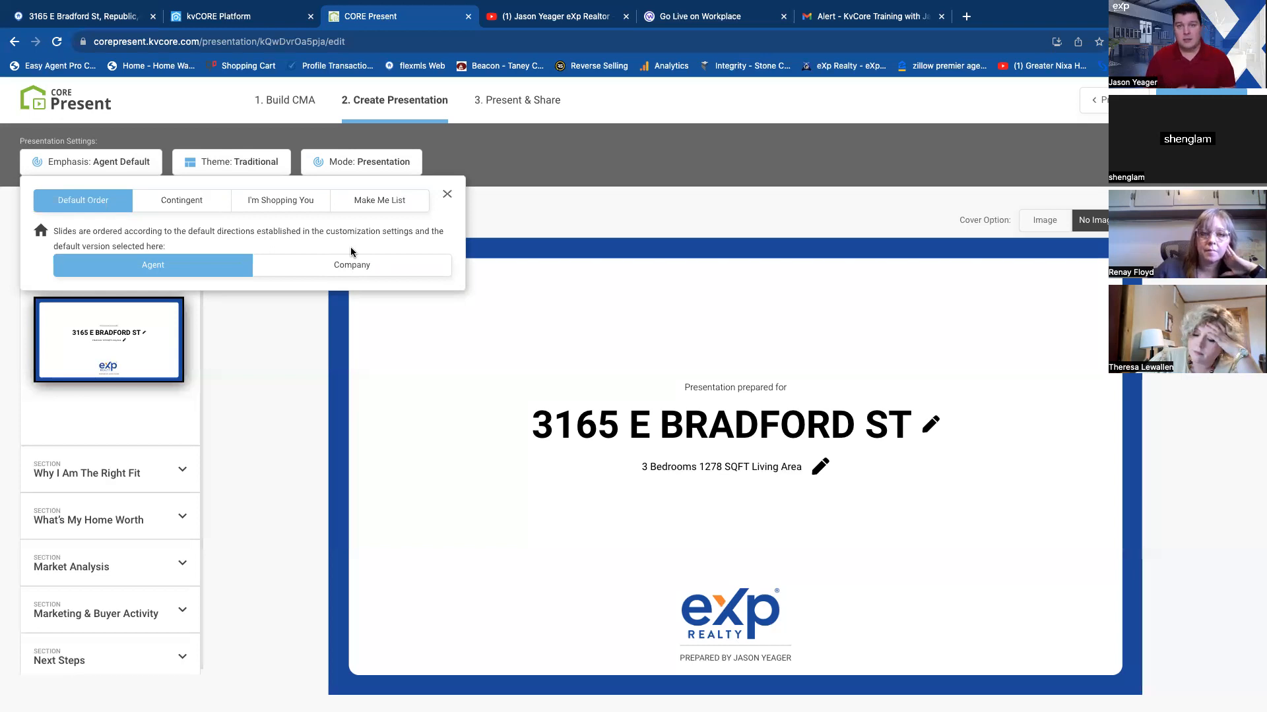
pyautogui.click(361, 267)
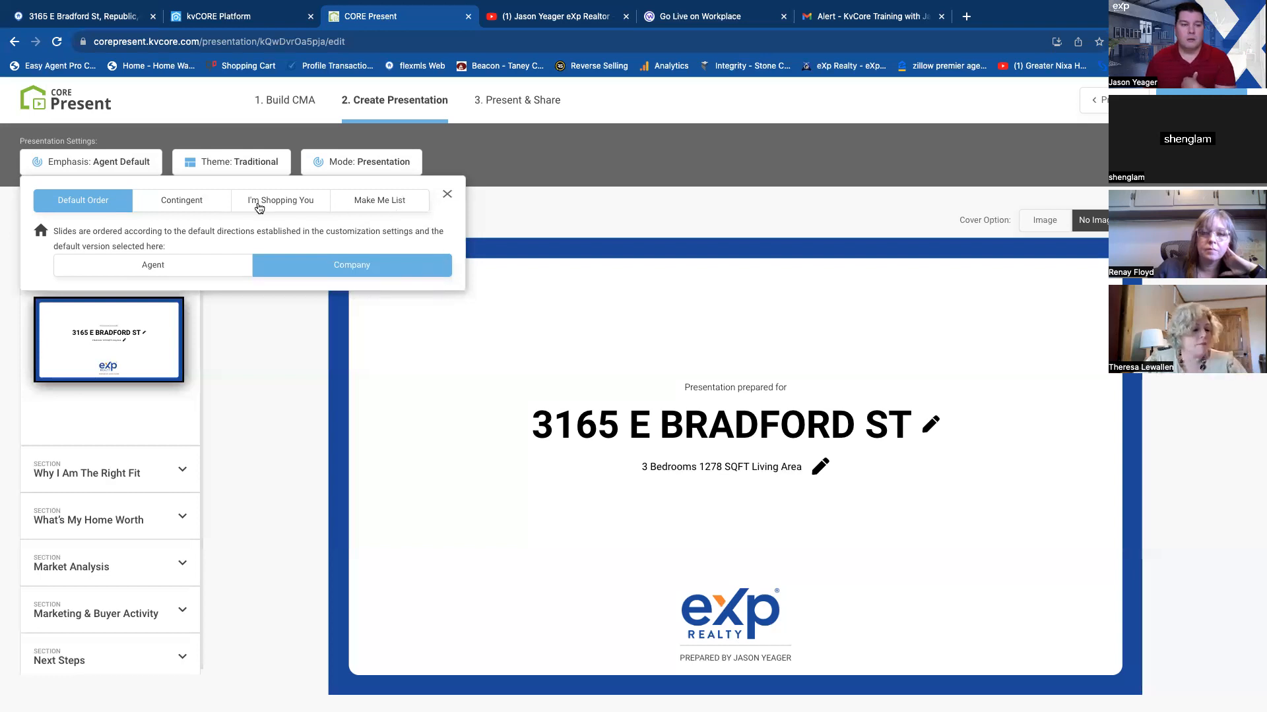
pyautogui.click(181, 202)
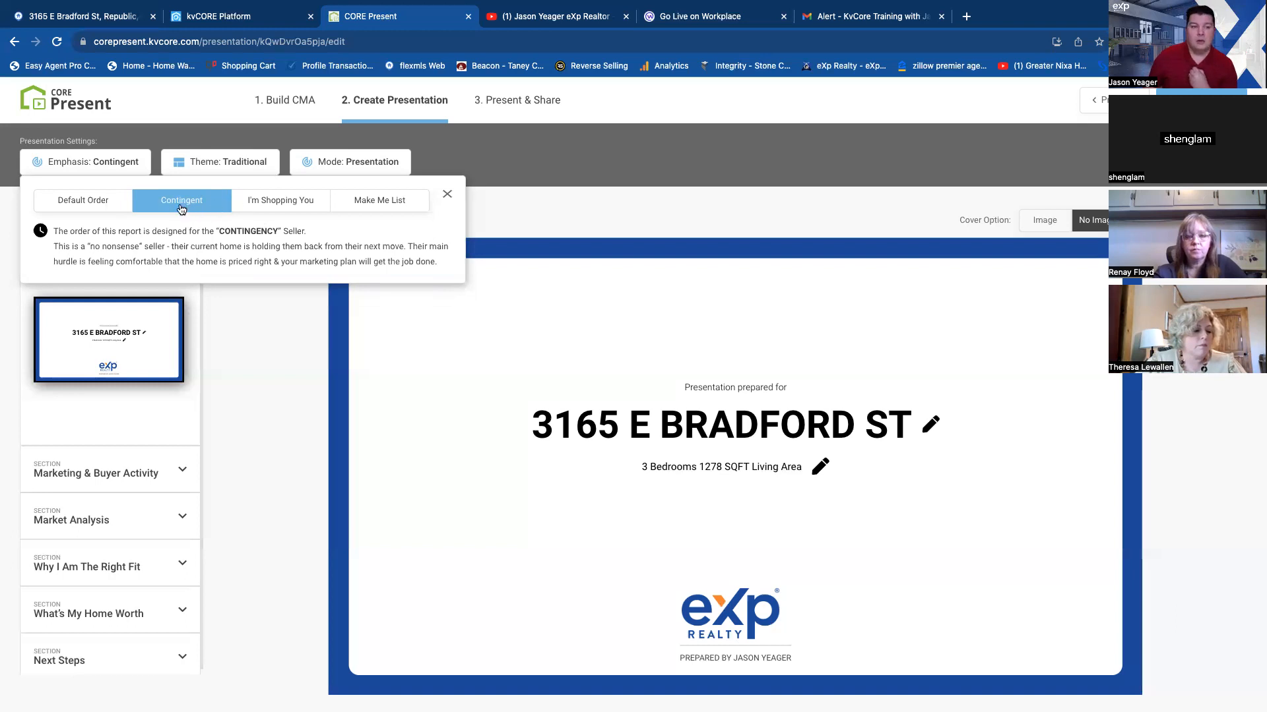
pyautogui.click(301, 209)
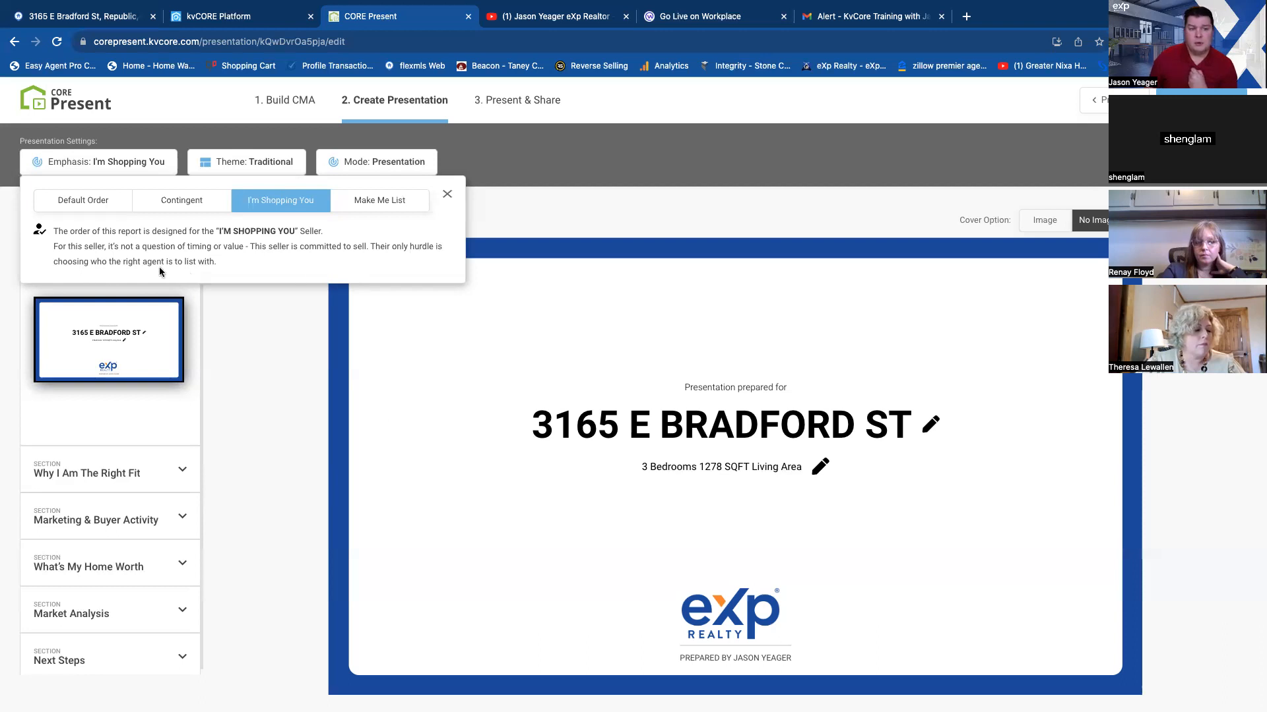
pyautogui.click(378, 207)
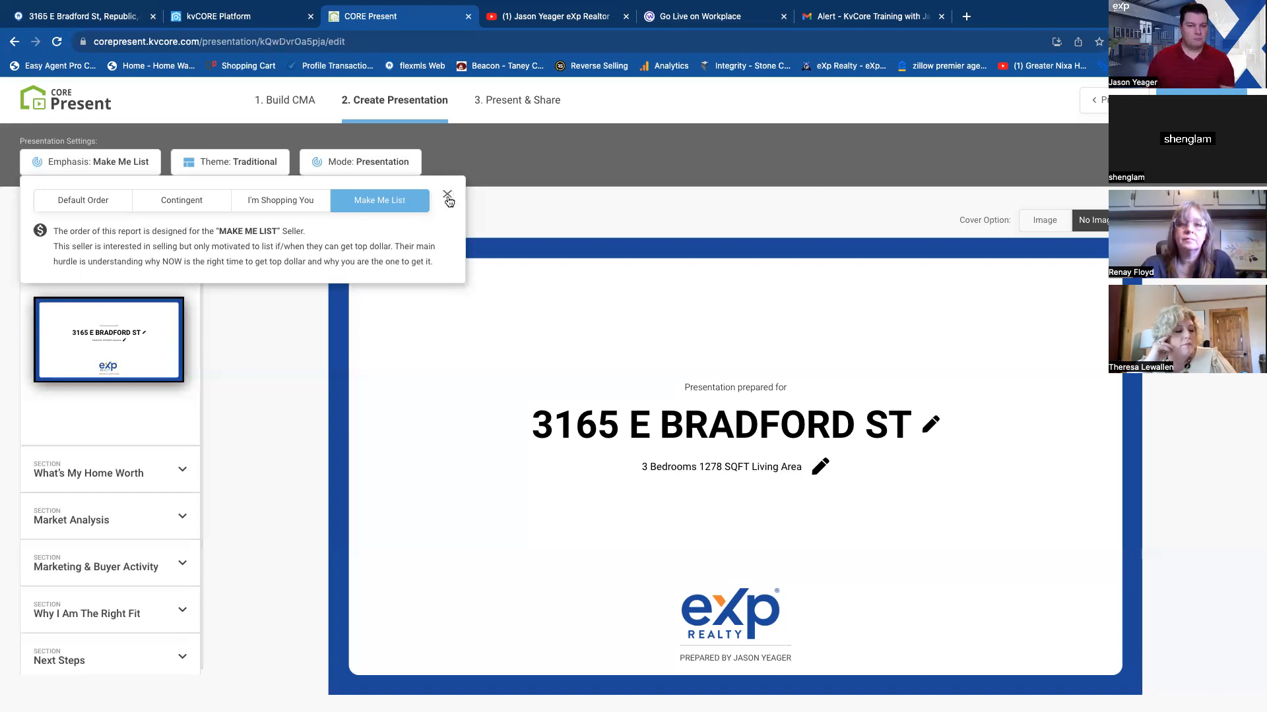
pyautogui.click(447, 197)
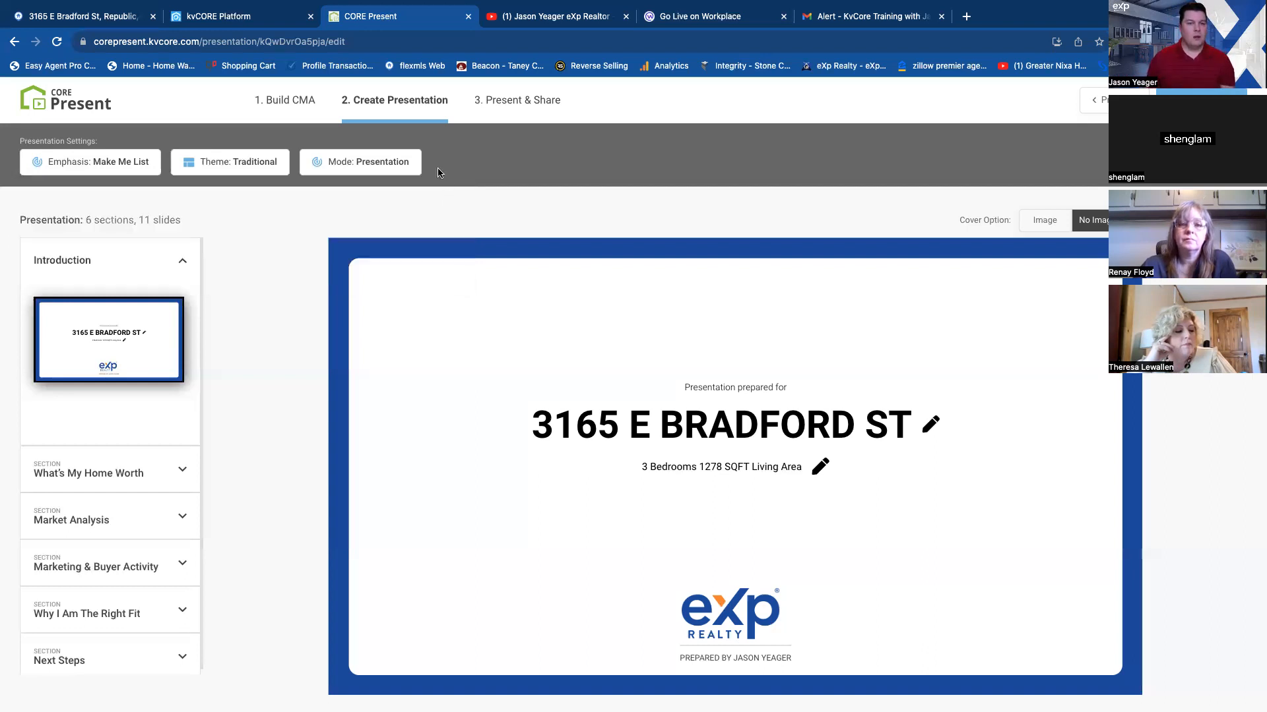
# Preview the Modern theme, and set the presentation theme to Luxury.
pyautogui.click(230, 173)
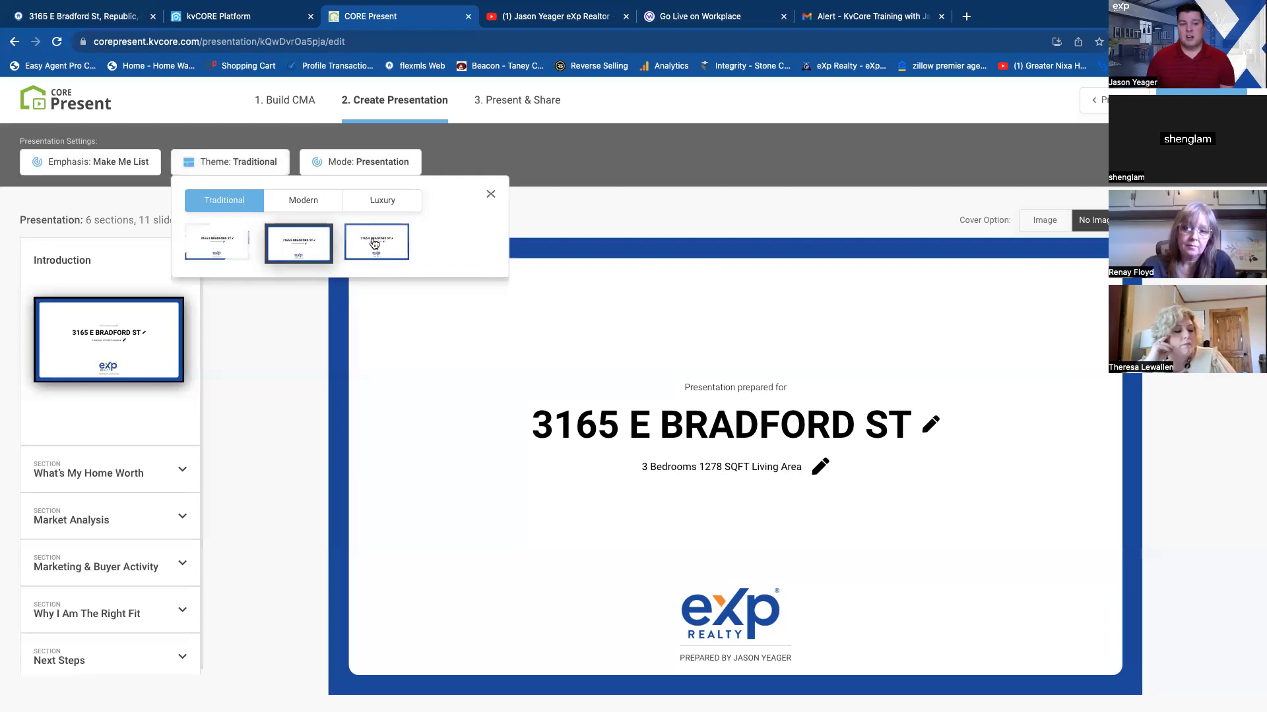
pyautogui.click(305, 205)
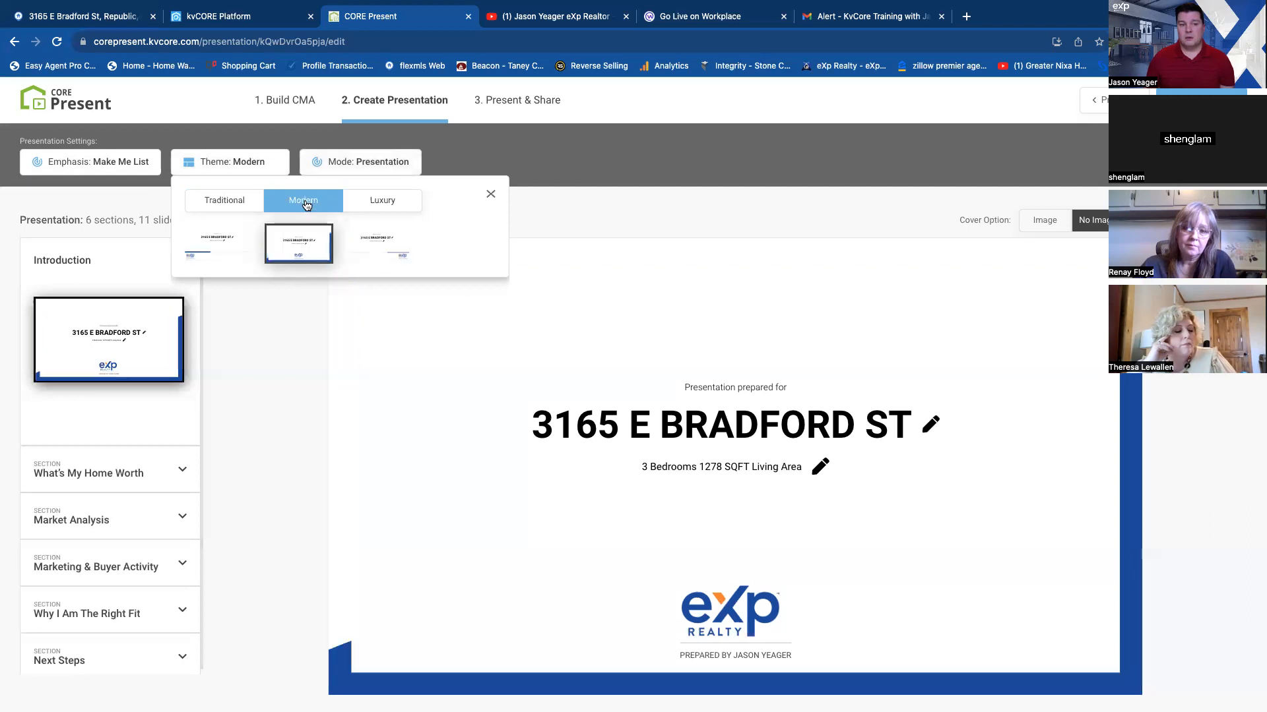
pyautogui.click(388, 206)
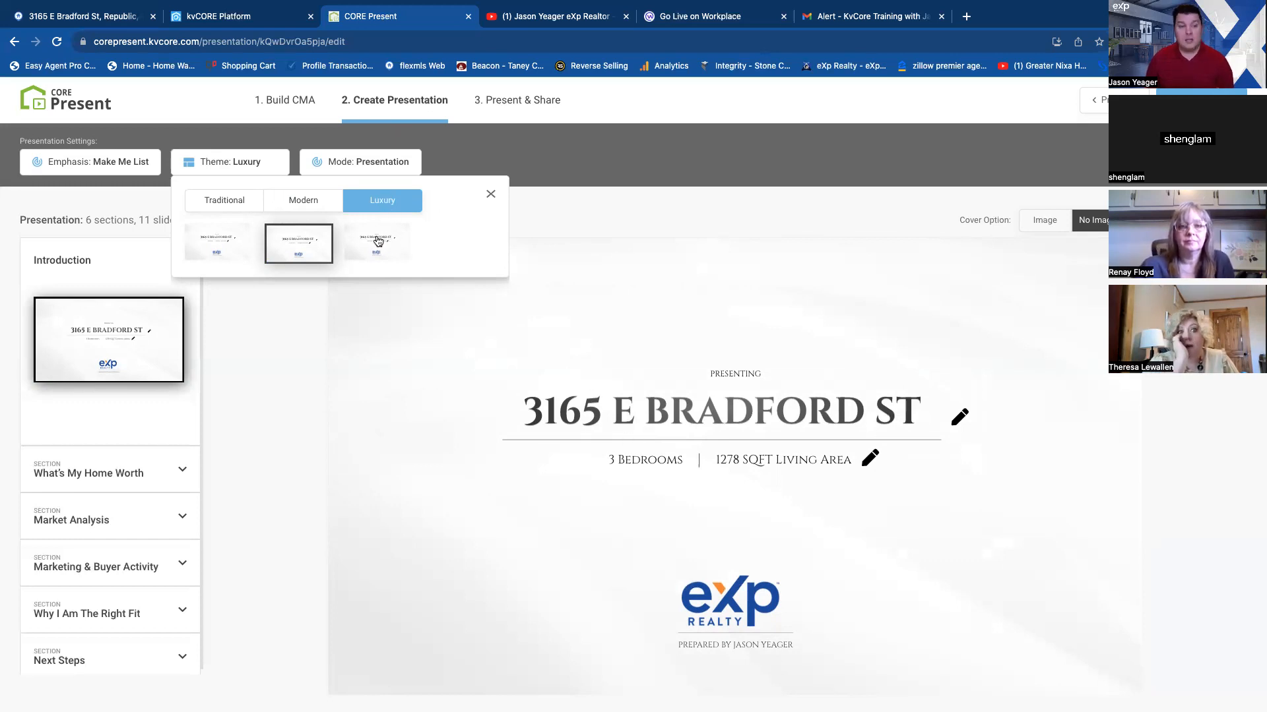
pyautogui.scroll(-1, 108, 518)
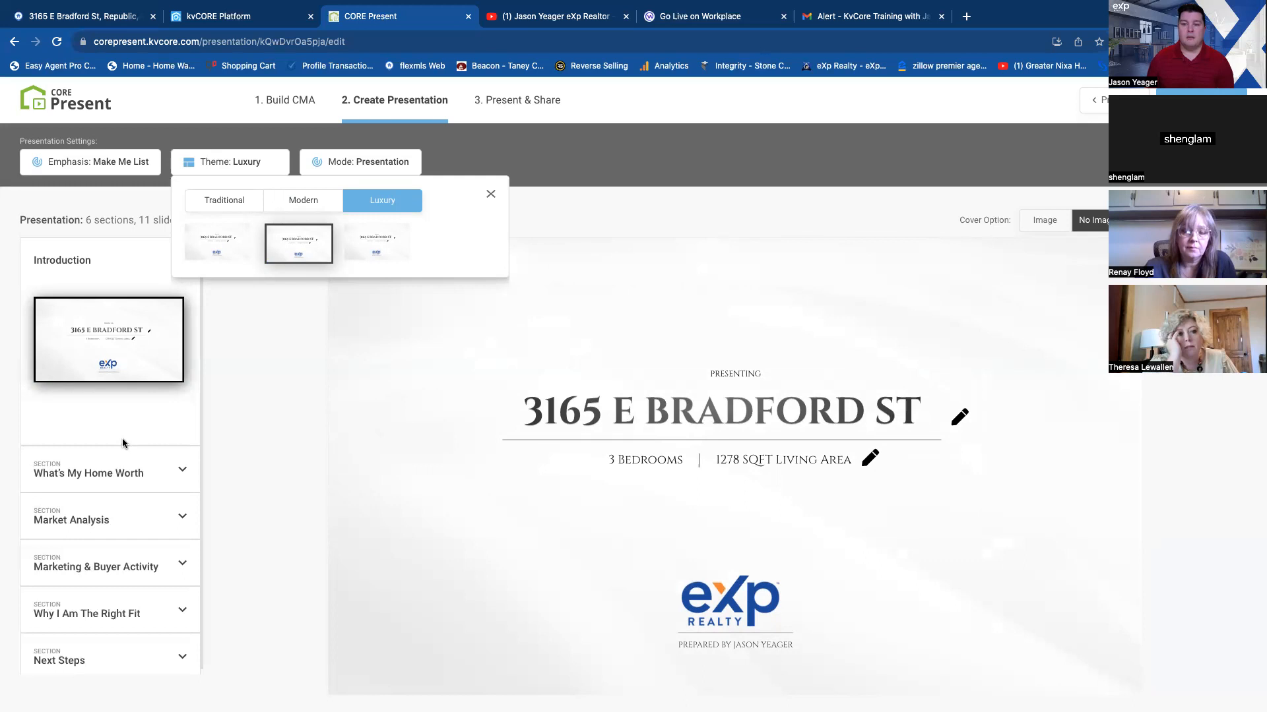
pyautogui.scroll(1, 117, 472)
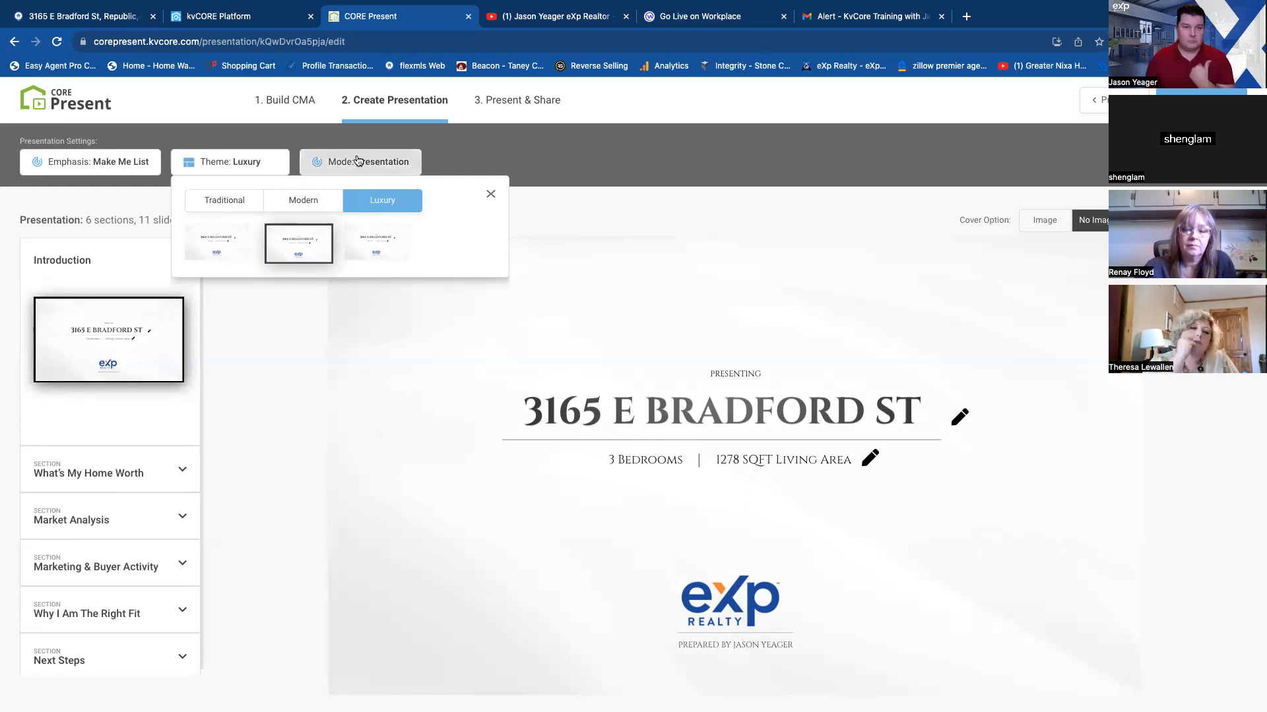
pyautogui.click(489, 194)
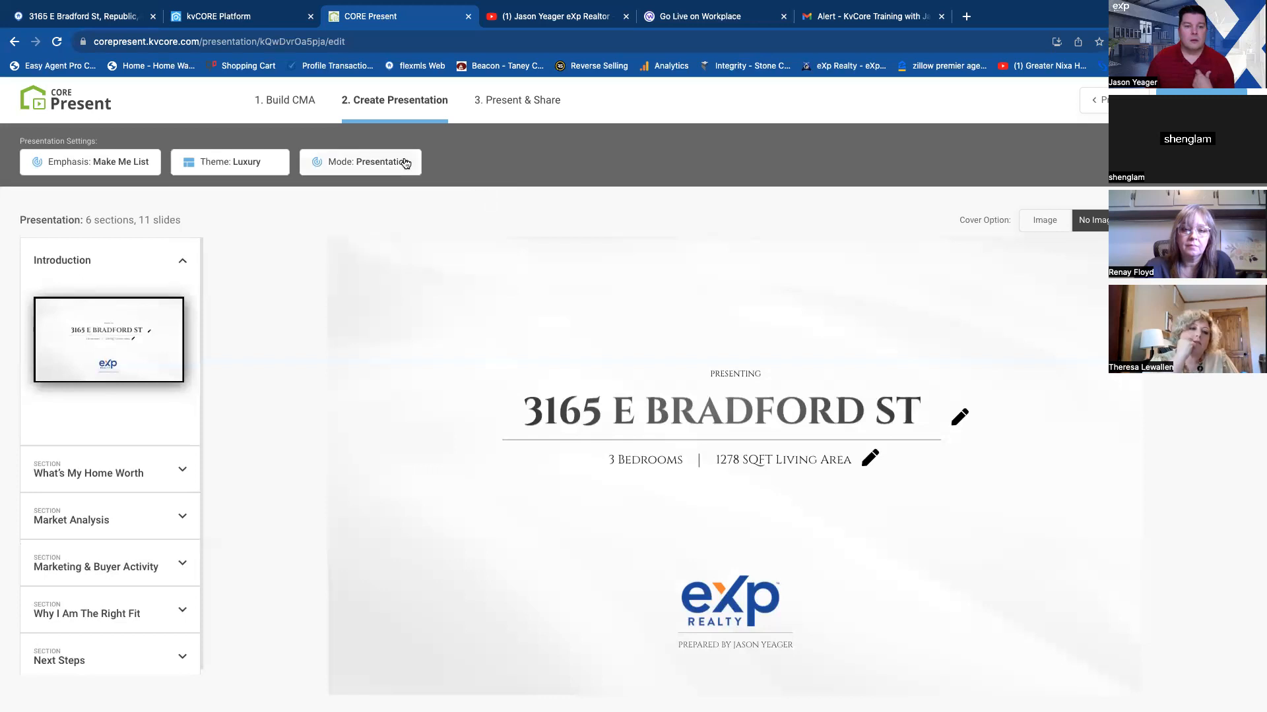
# Preview the CMA and Single Page Review modes, and set the mode back to Presentation.
pyautogui.click(387, 165)
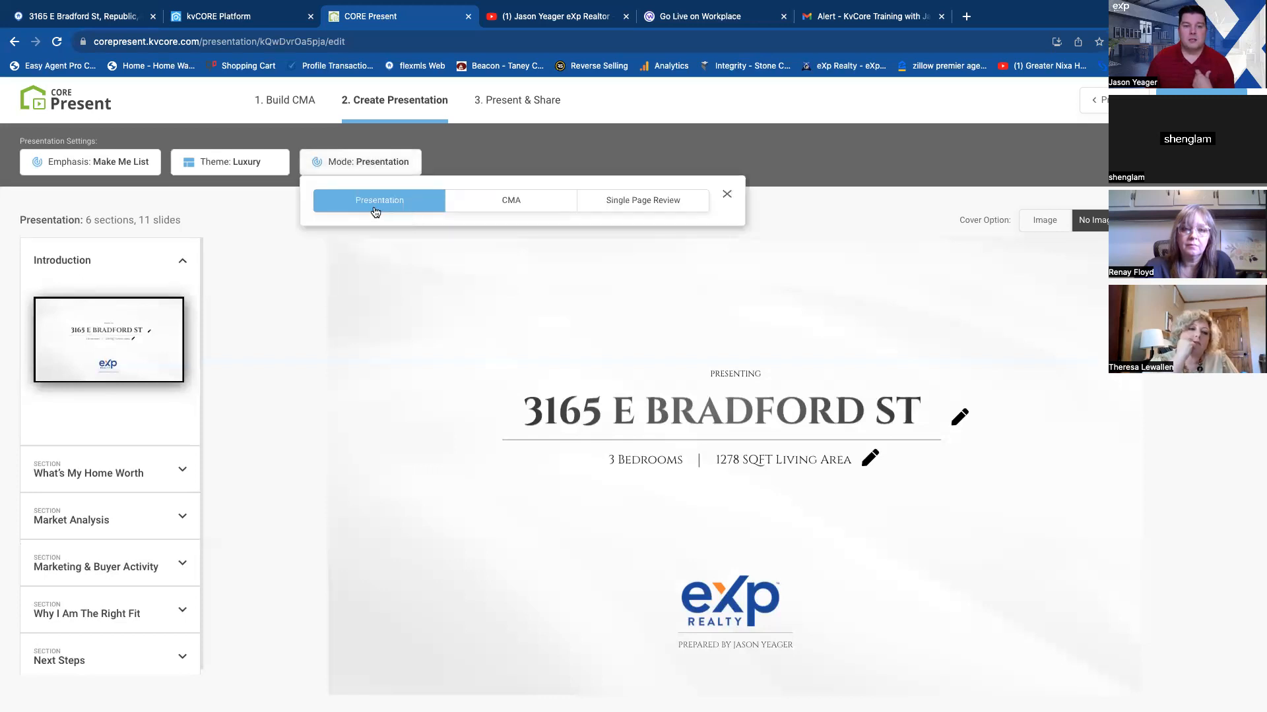
pyautogui.click(500, 204)
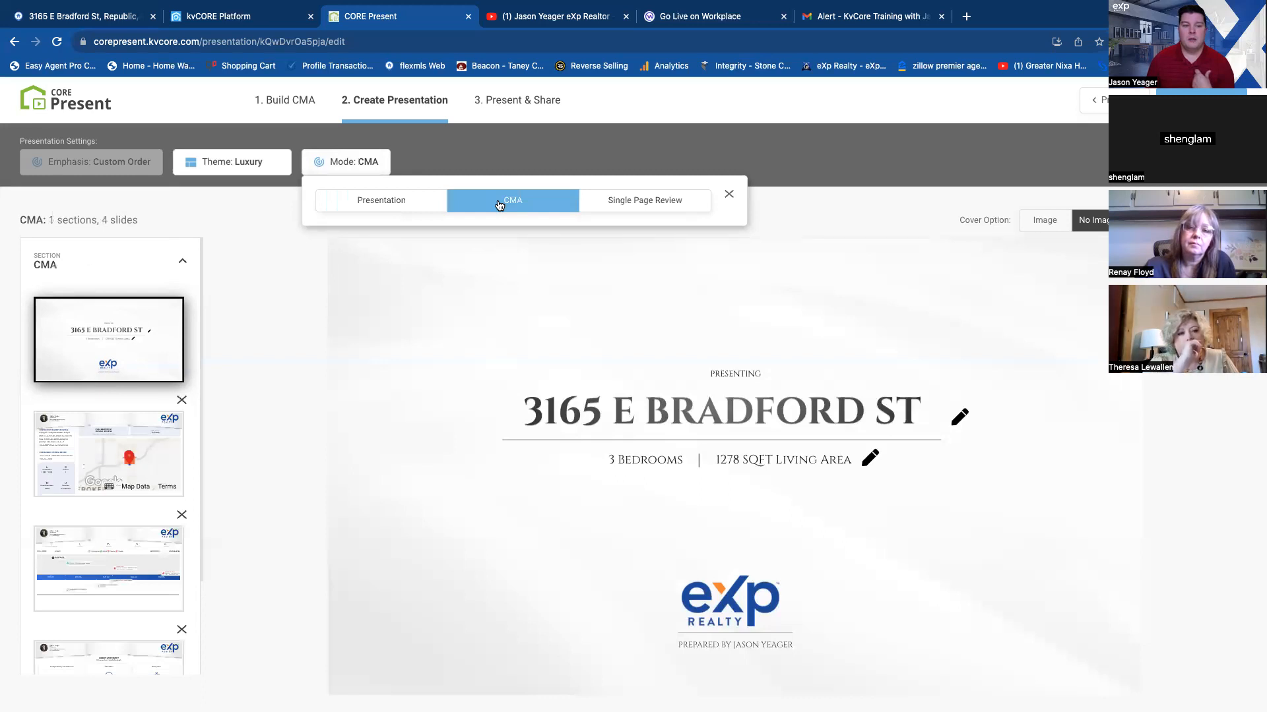
pyautogui.click(653, 210)
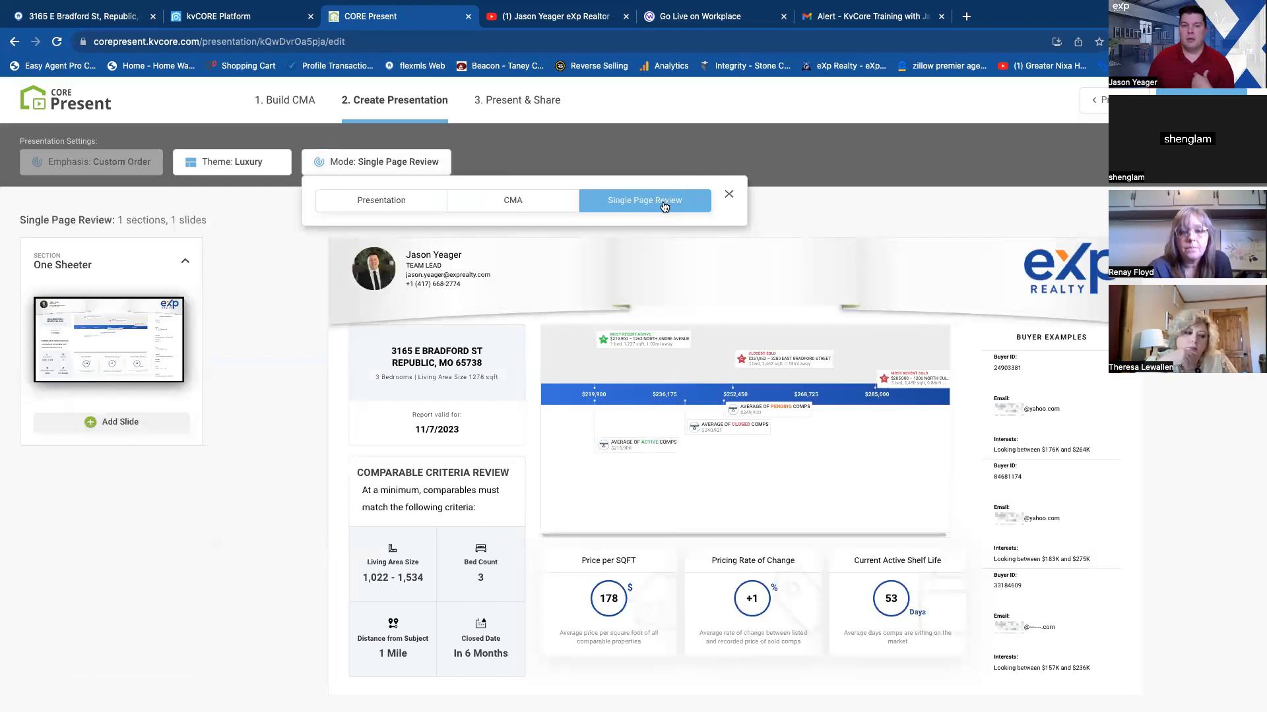
pyautogui.click(418, 201)
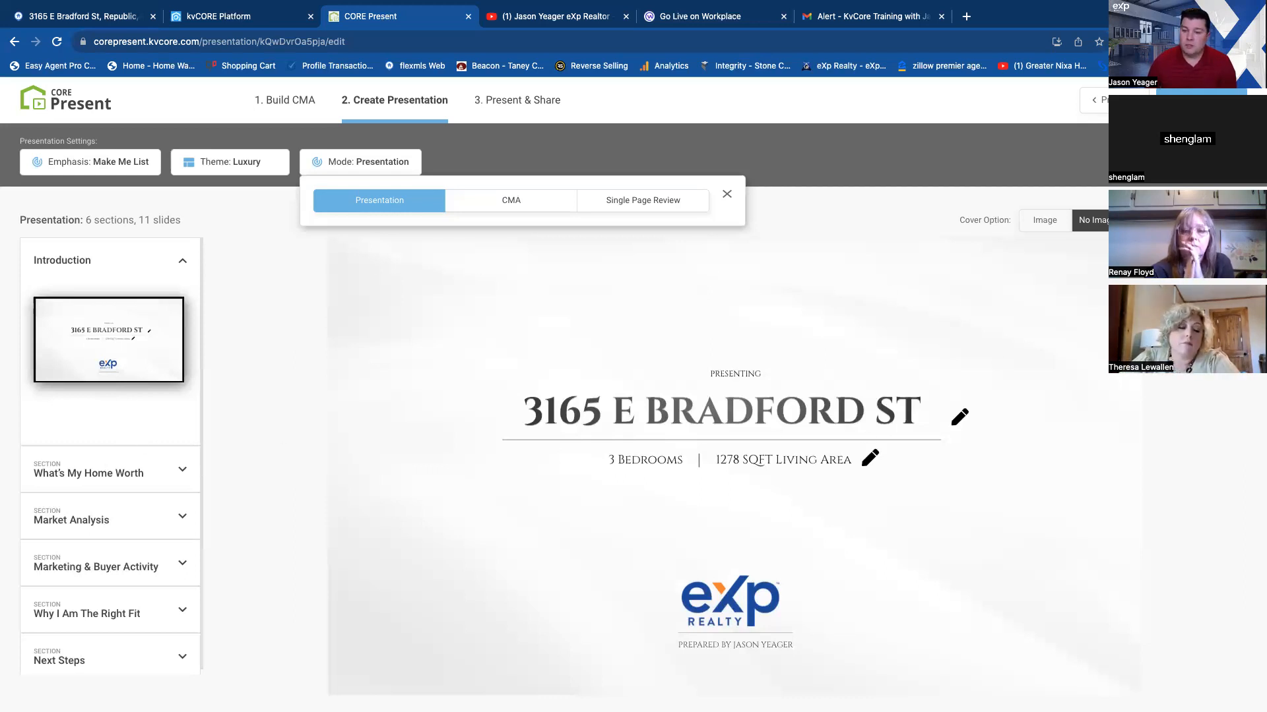
# Review the What's My Home Worth slides, comparing total price with price per square foot and the big picture with the comparables view.
pyautogui.click(182, 470)
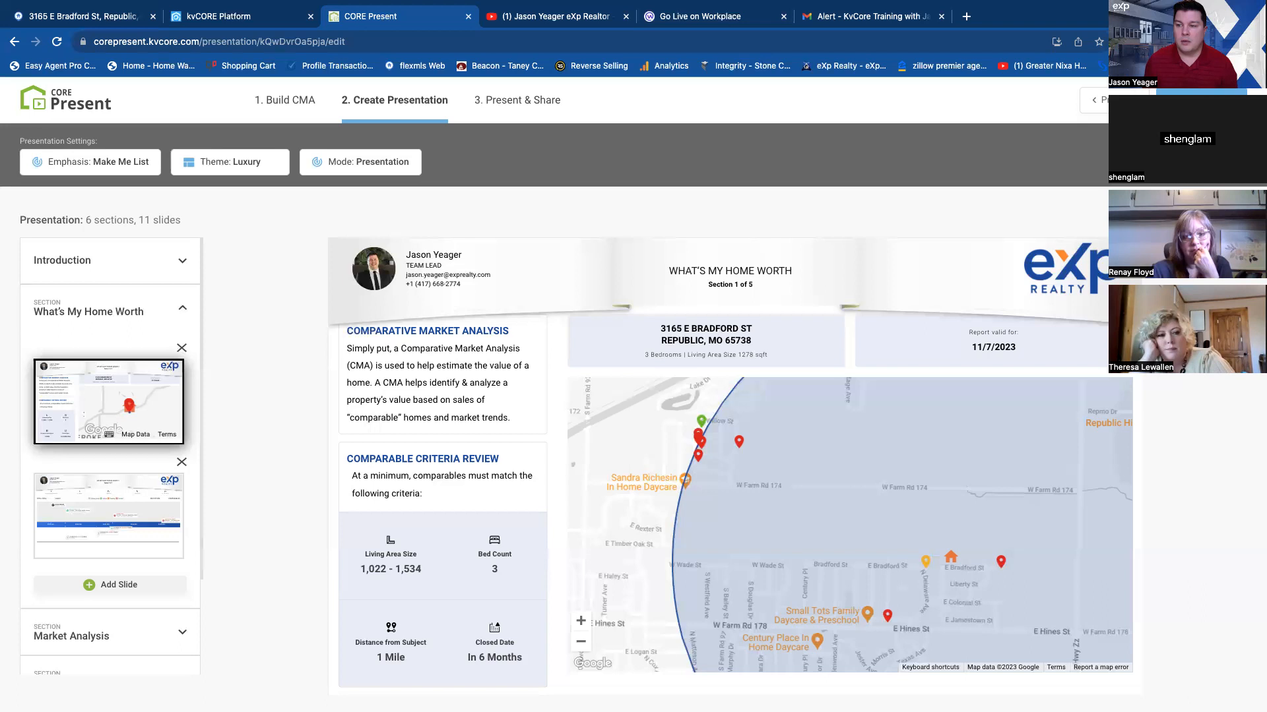
pyautogui.click(109, 516)
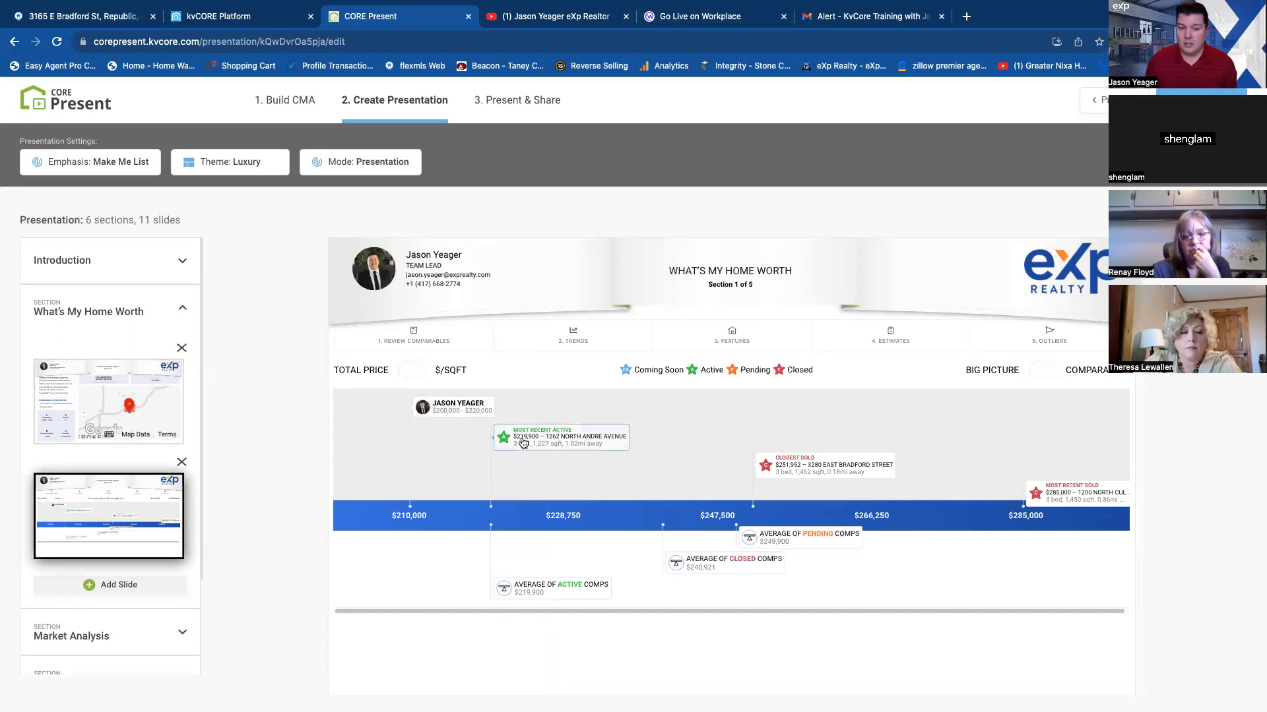
pyautogui.click(409, 371)
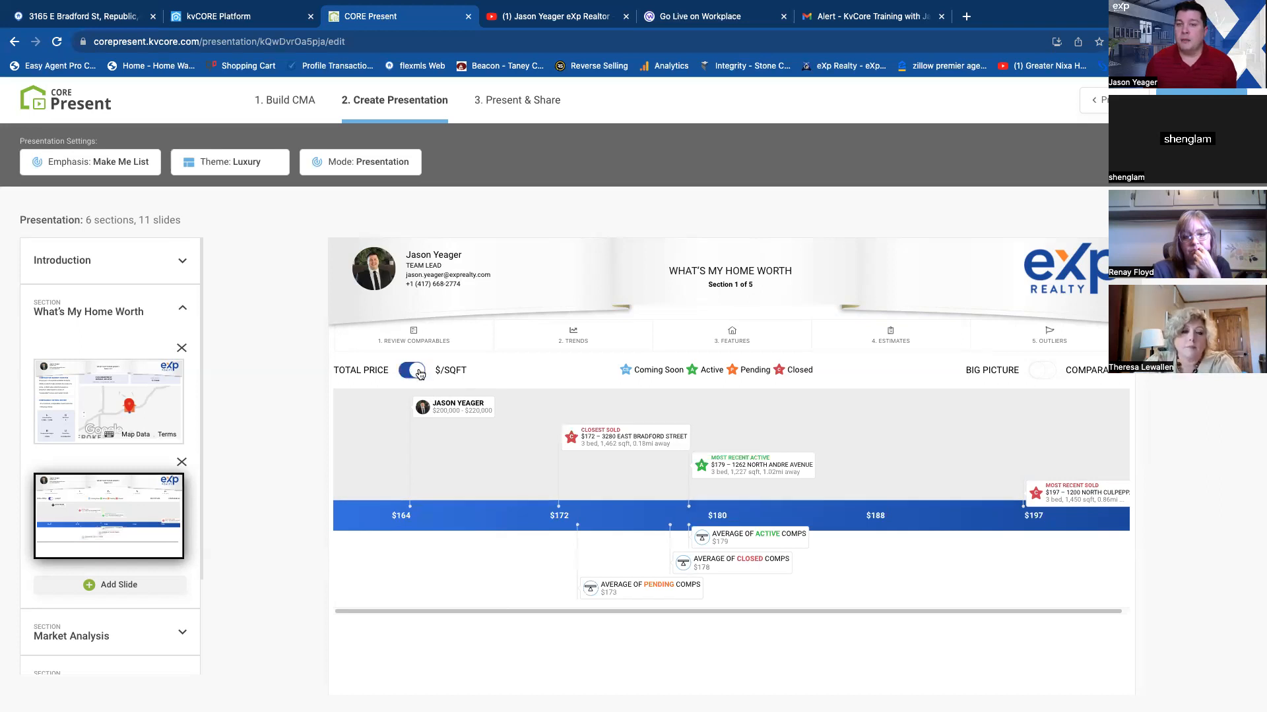
pyautogui.click(419, 374)
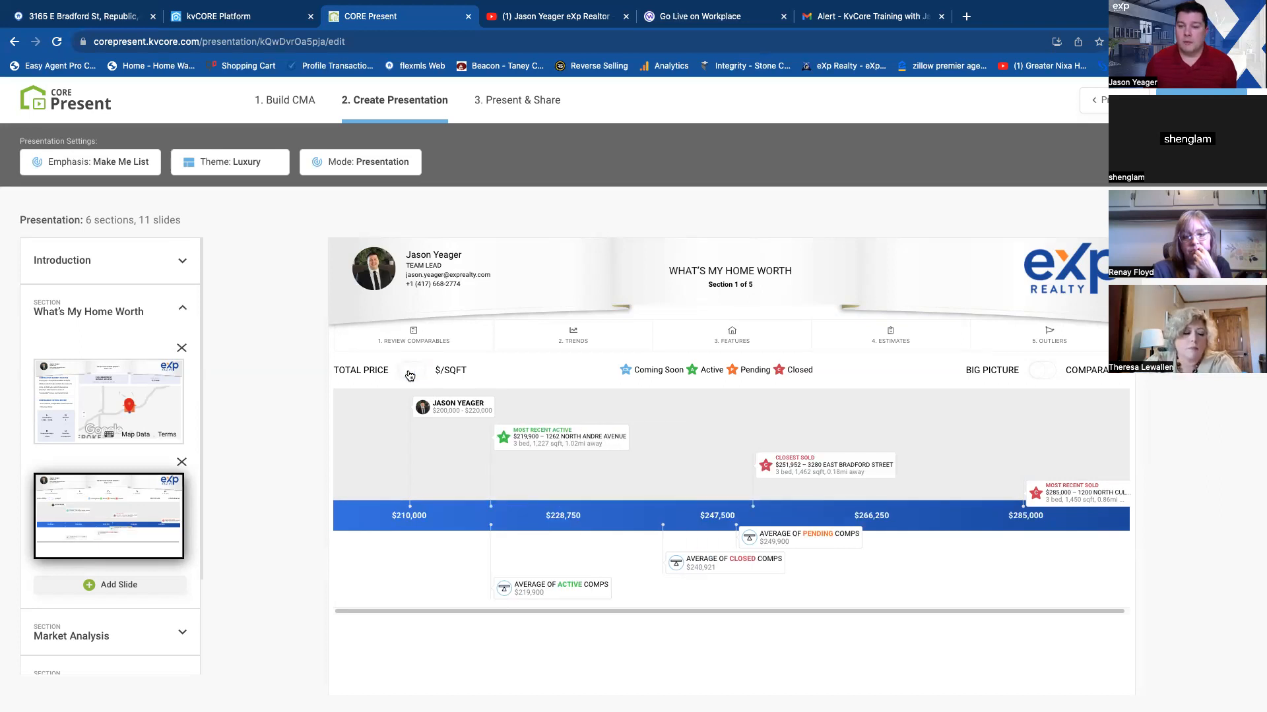
pyautogui.click(1037, 375)
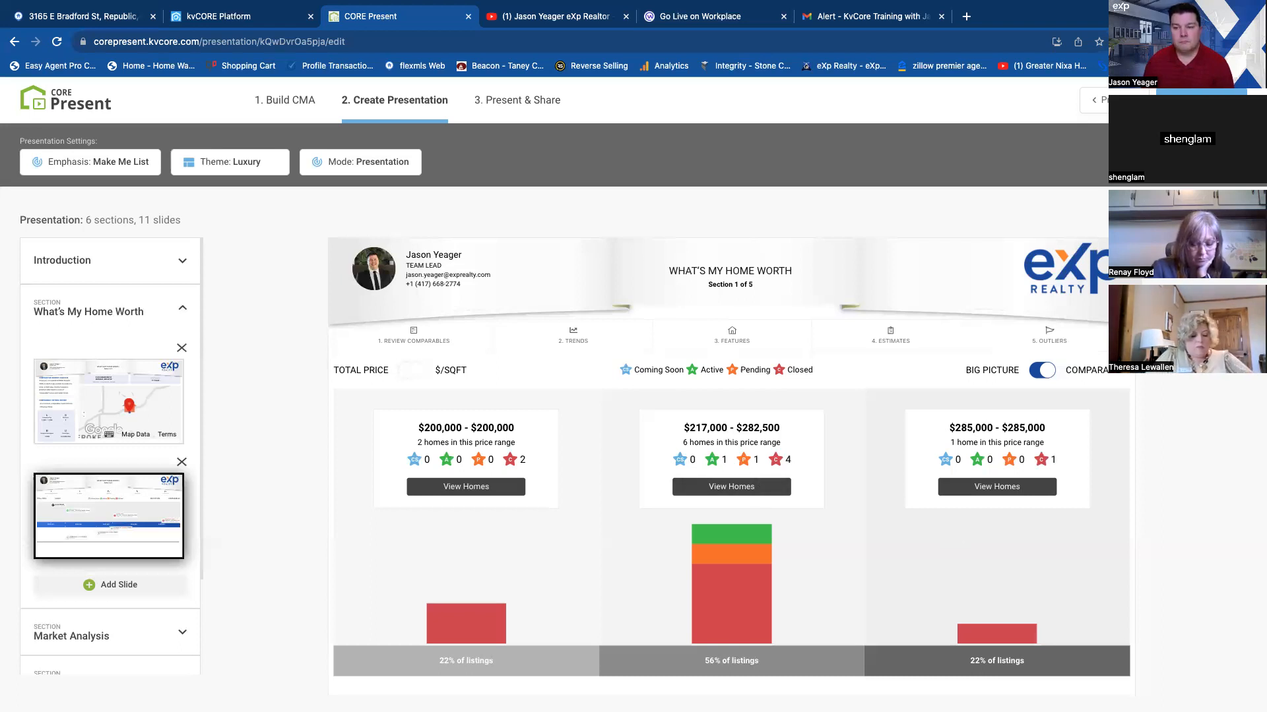
pyautogui.click(1044, 371)
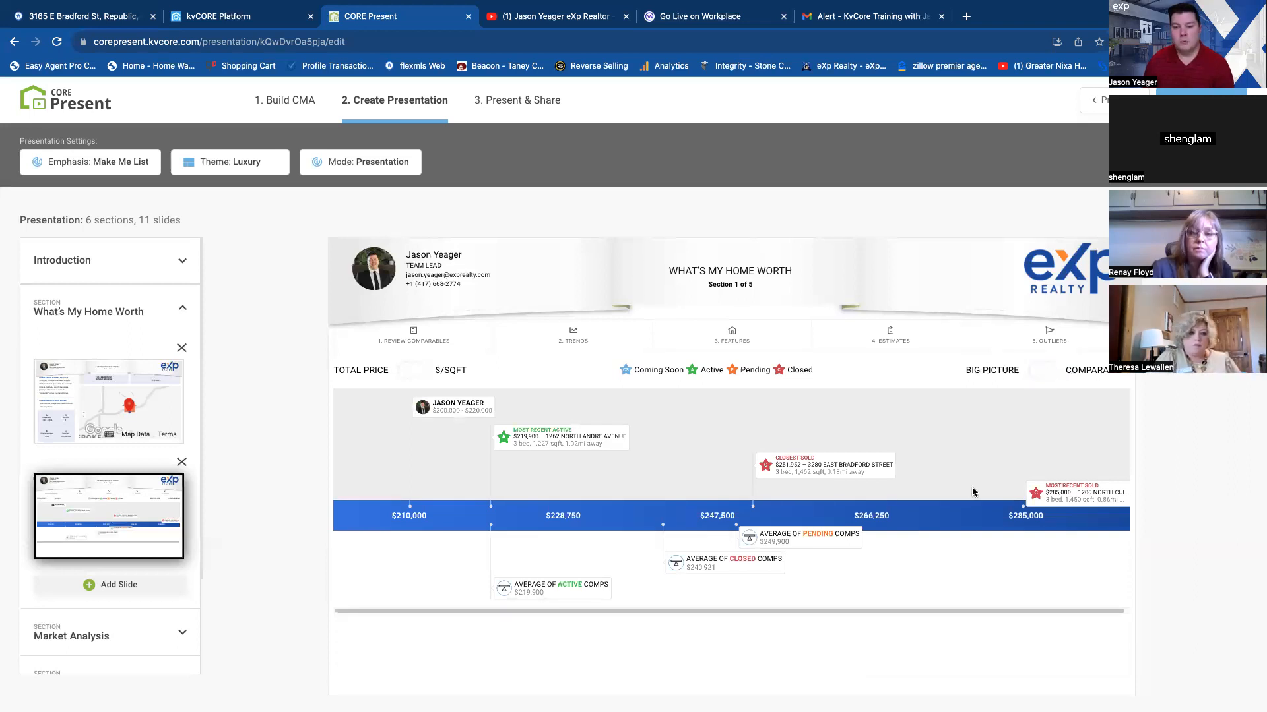
# Open the closest sold comparable from the pricing chart, and view the details of the next two closed homes.
pyautogui.click(810, 468)
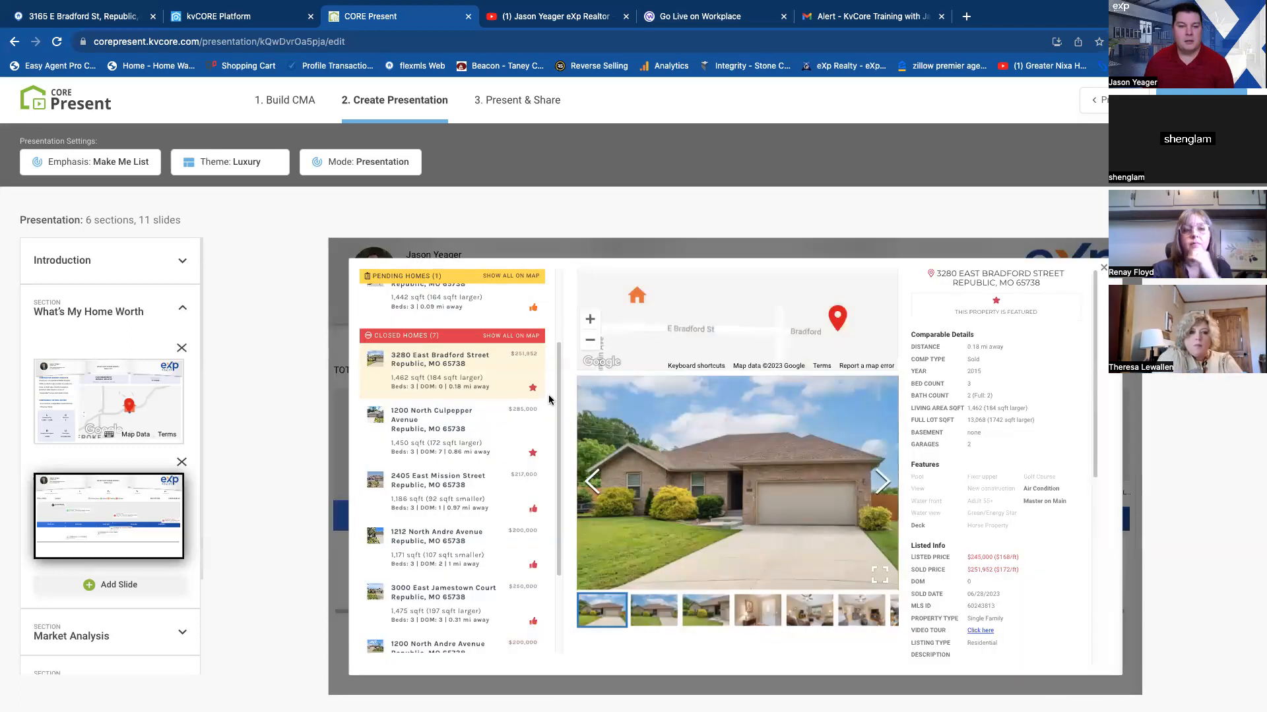
pyautogui.click(488, 433)
pyautogui.click(479, 502)
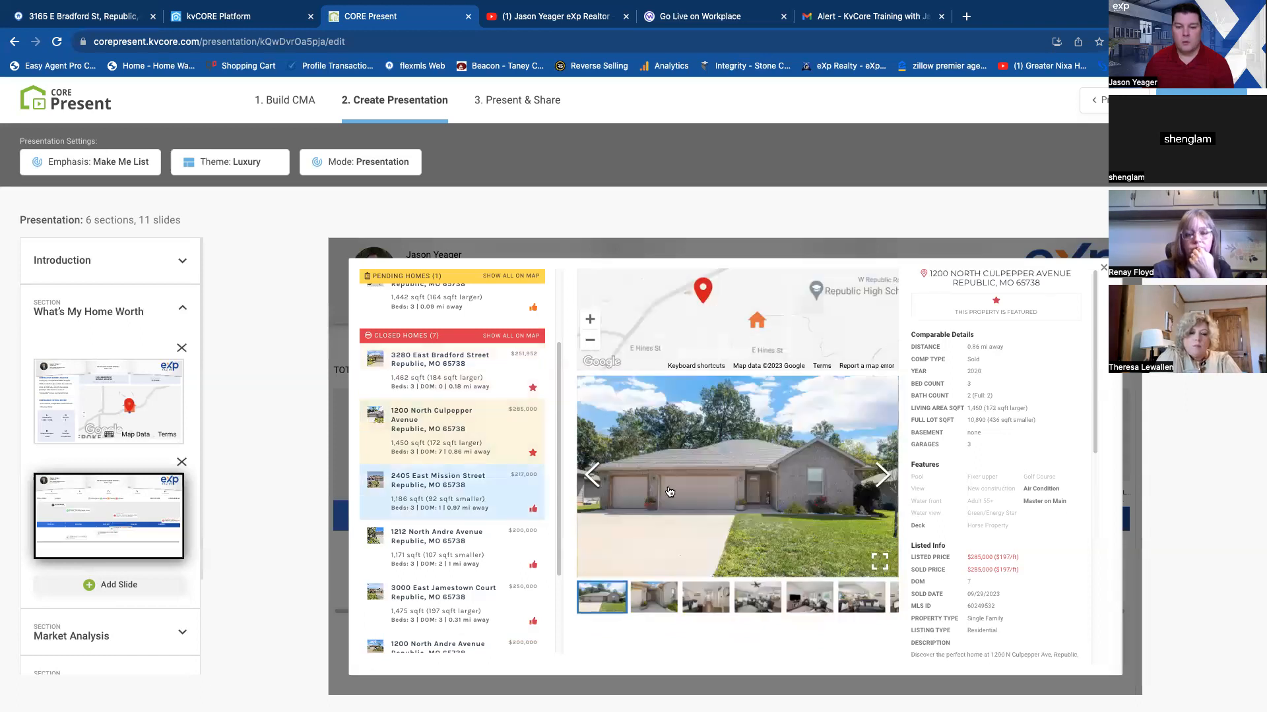
# Browse the exterior, living room, dining and kitchen photos of the $217,000 closed comparable.
pyautogui.click(884, 483)
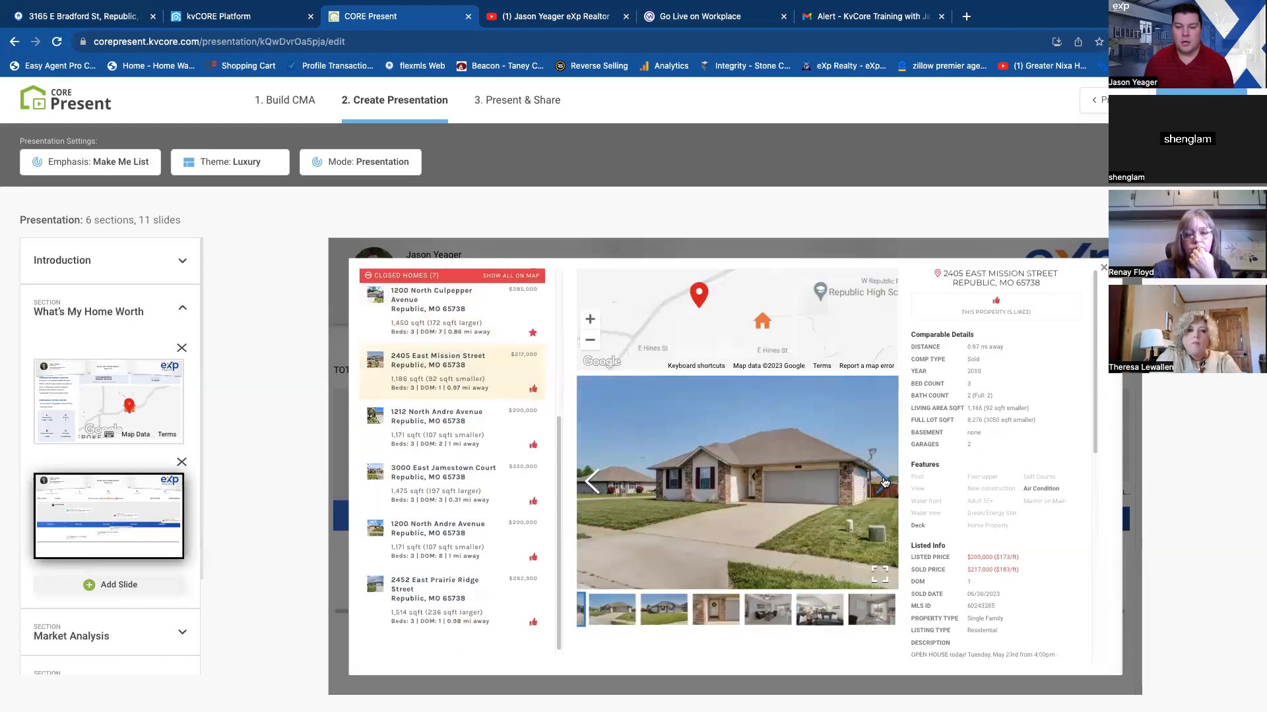
pyautogui.click(884, 483)
pyautogui.click(884, 483)
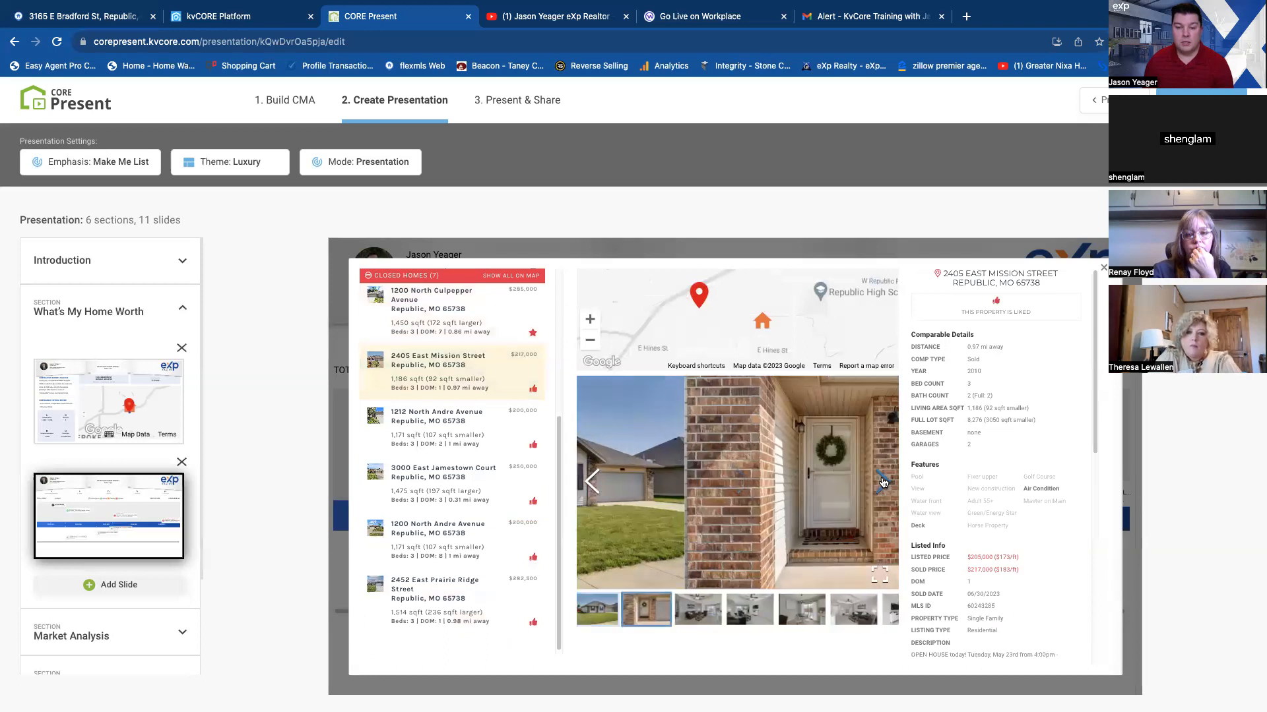
pyautogui.click(884, 483)
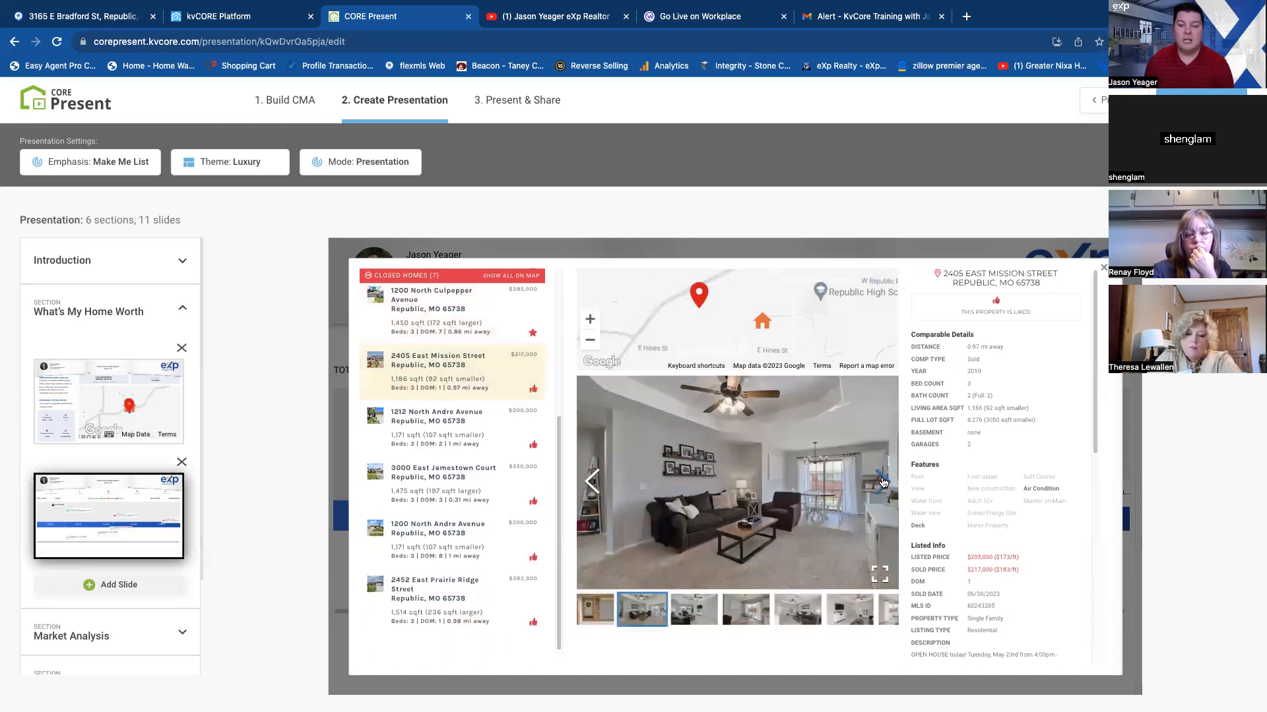
pyautogui.click(882, 483)
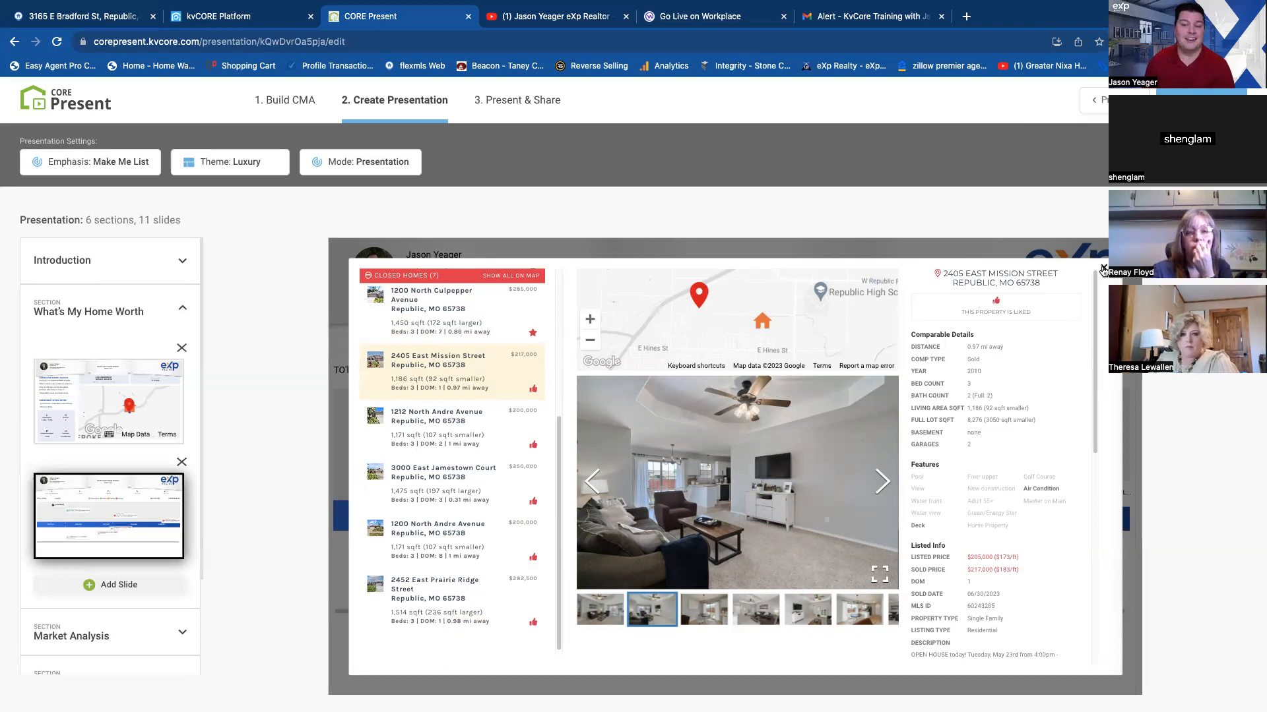
pyautogui.click(884, 482)
pyautogui.click(881, 482)
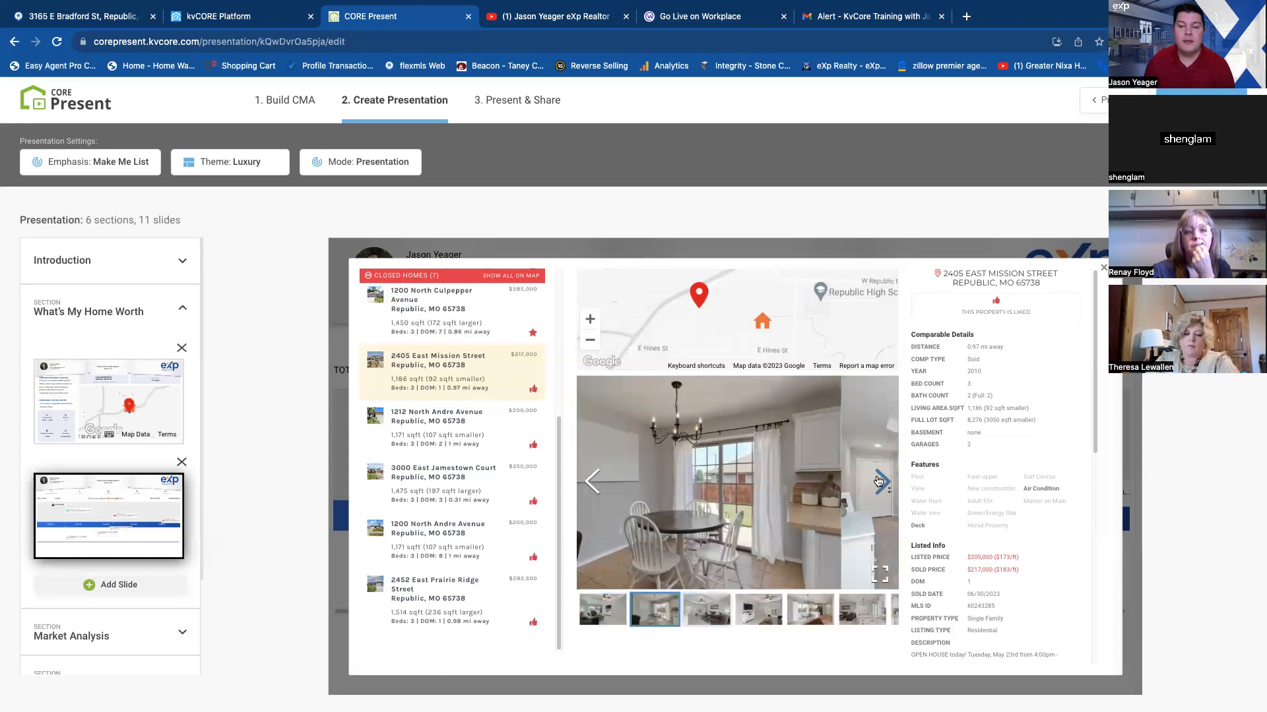
pyautogui.click(881, 481)
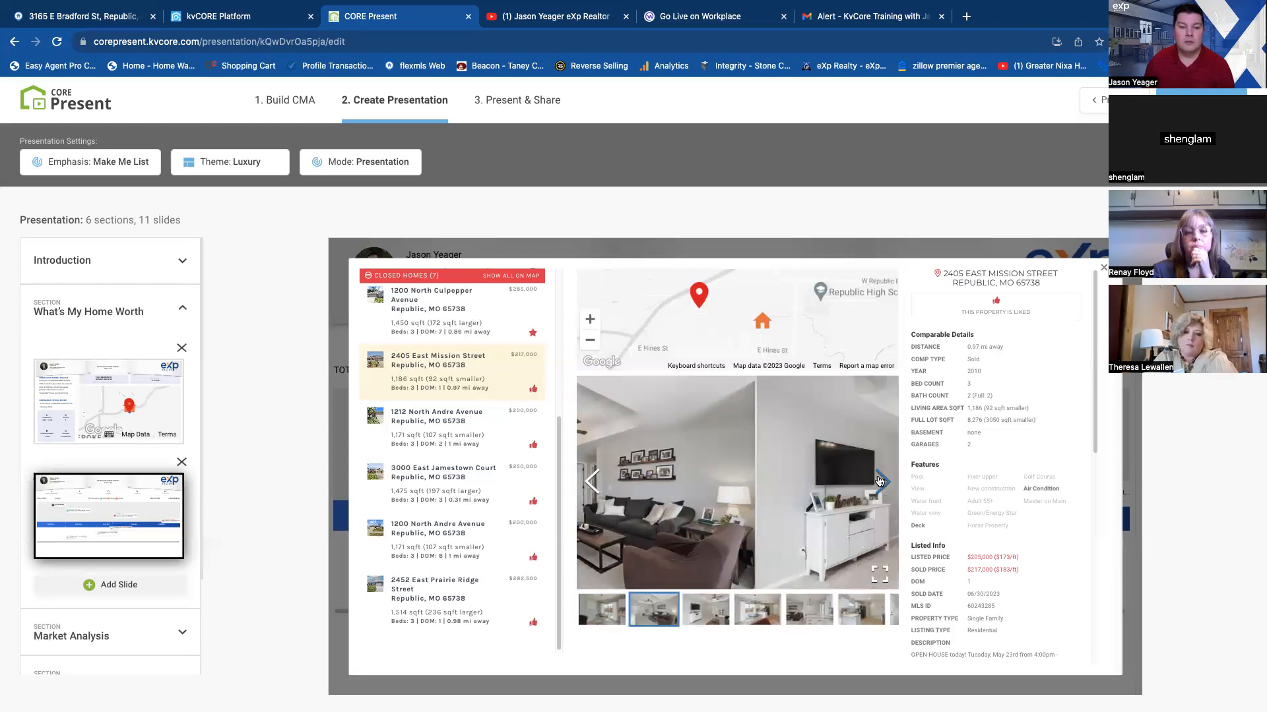
pyautogui.click(880, 481)
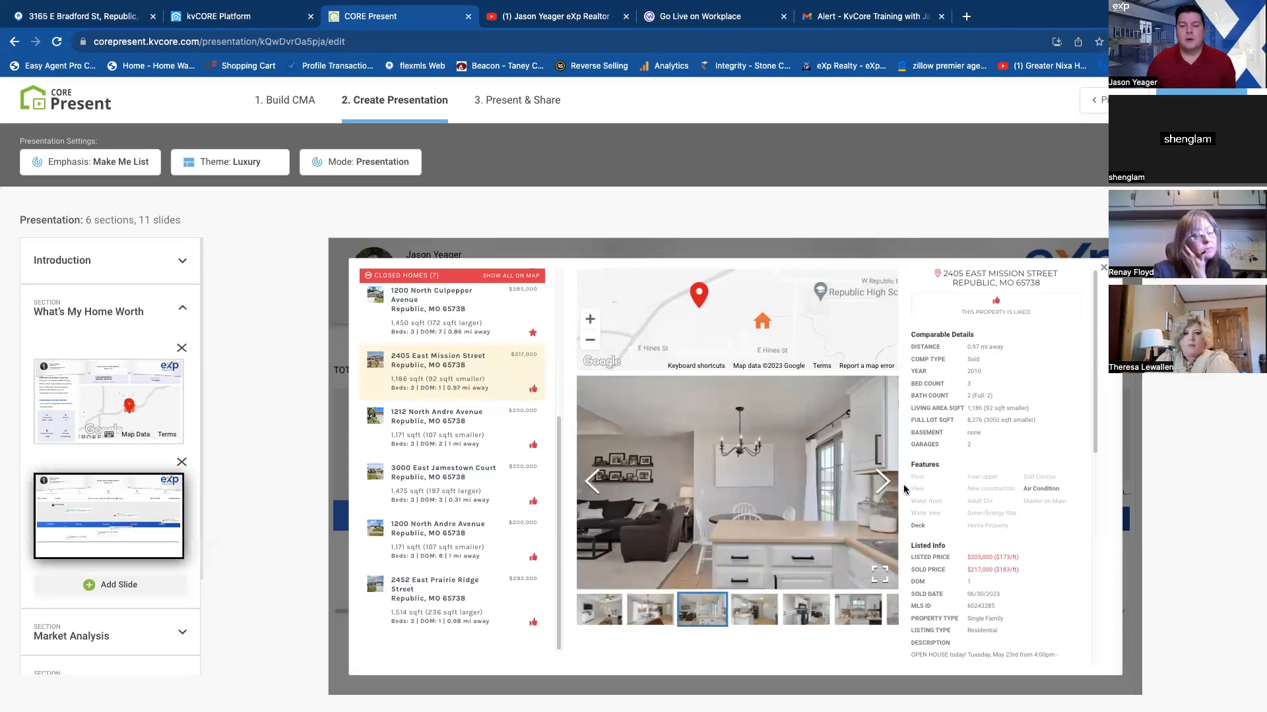
pyautogui.click(883, 482)
pyautogui.click(882, 482)
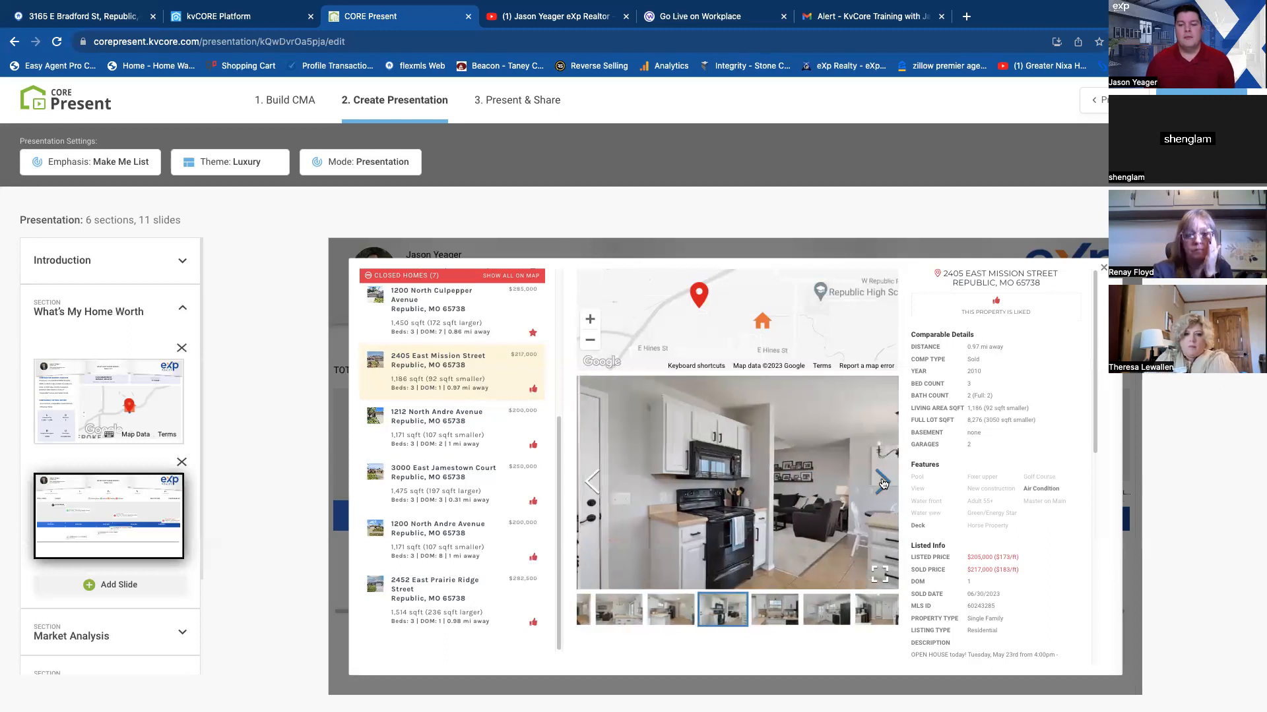
pyautogui.click(881, 481)
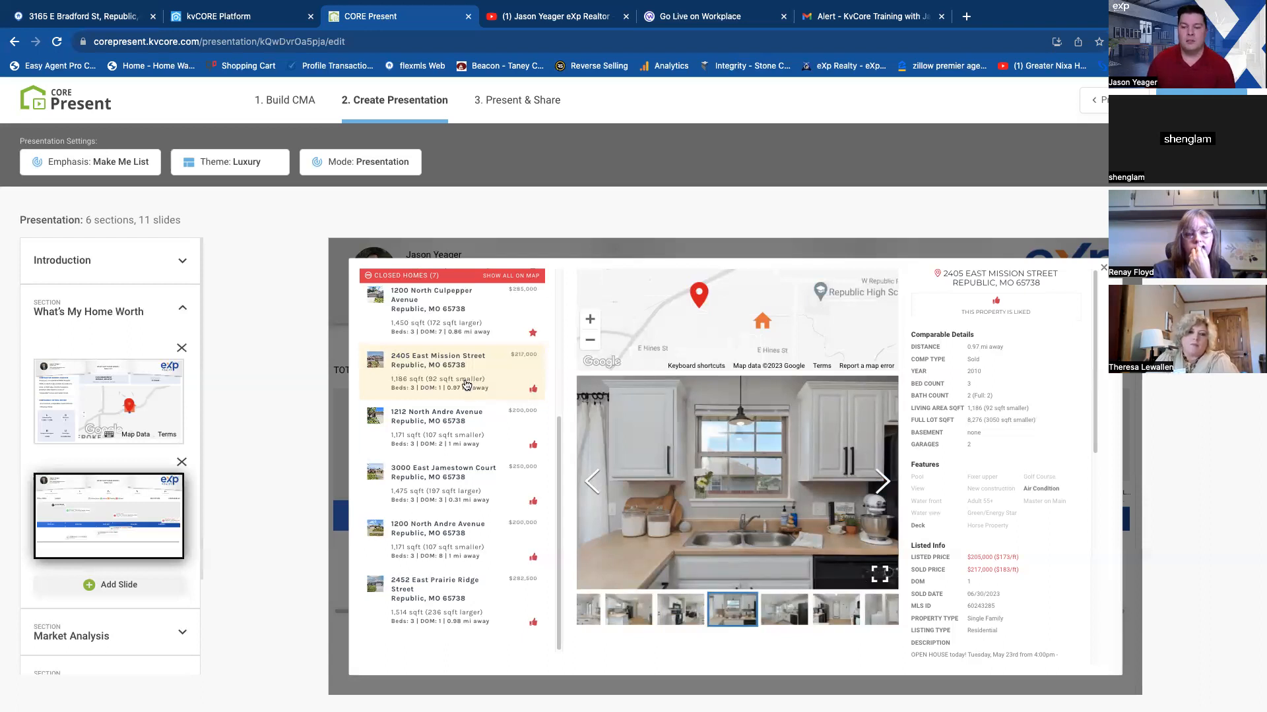
# View the next two closed comparables after the $217,000 home, and return to the pricing chart slide.
pyautogui.click(460, 424)
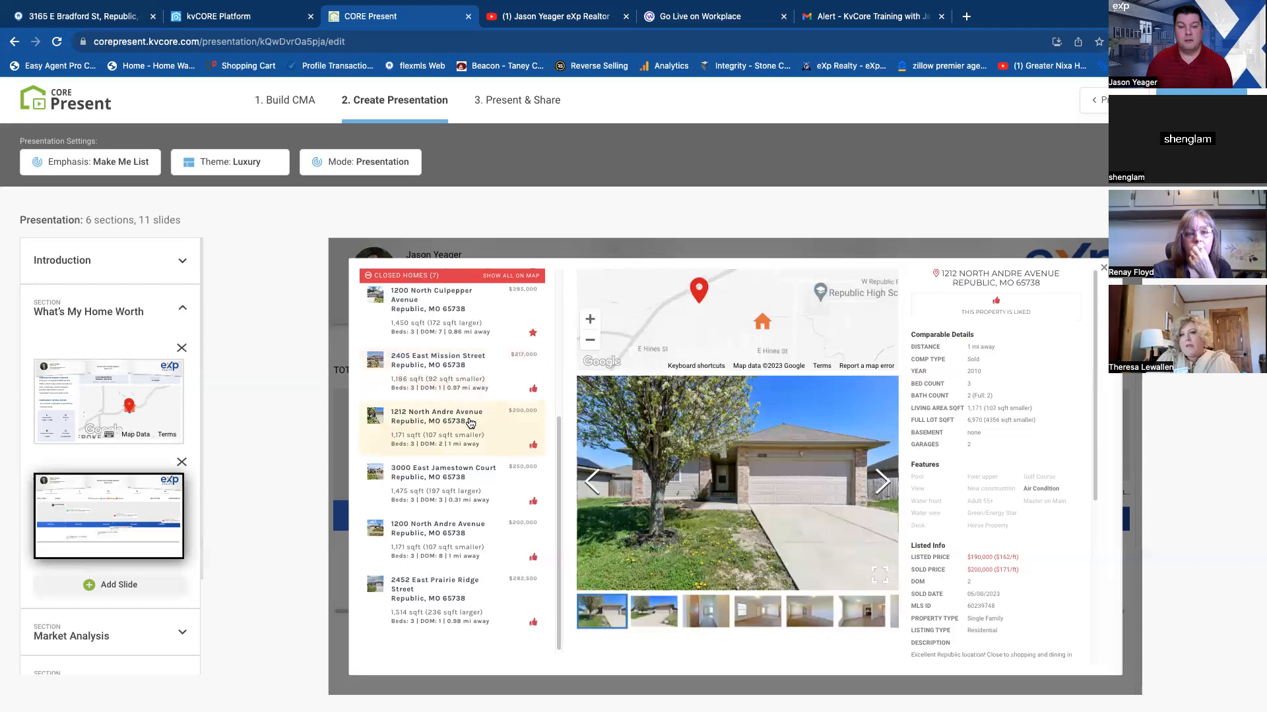
pyautogui.click(466, 483)
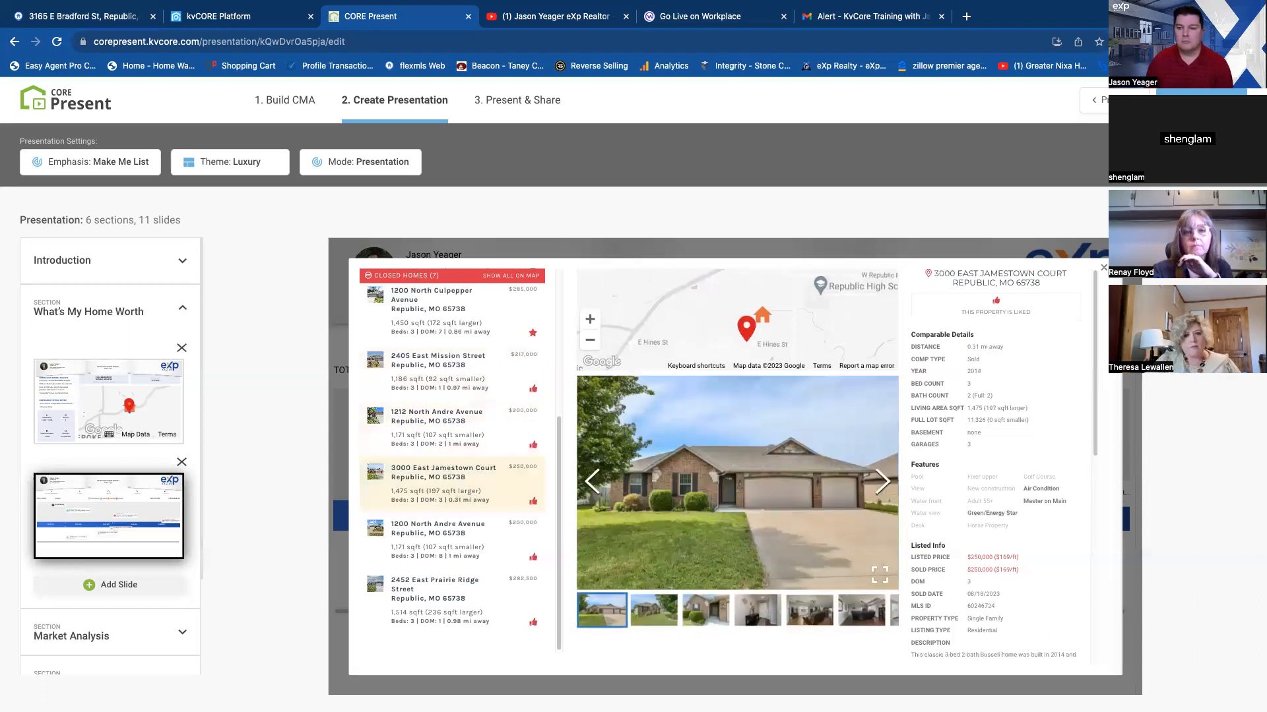
pyautogui.click(1103, 267)
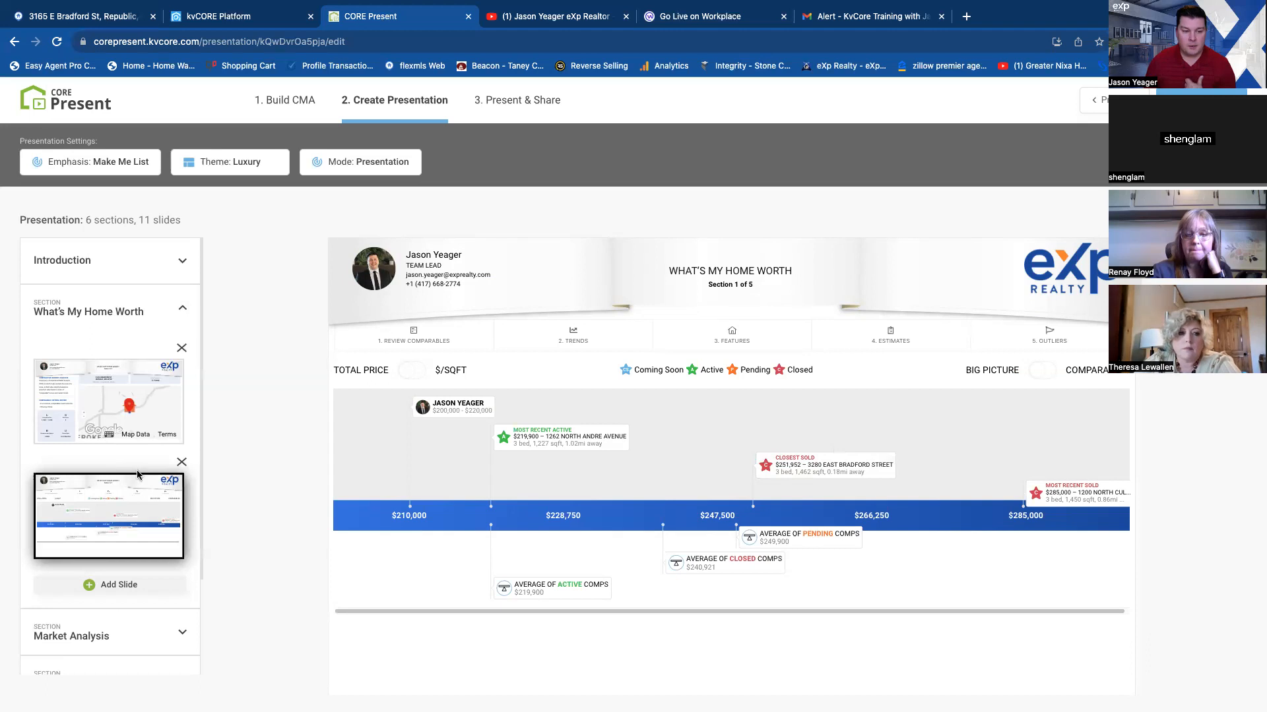
pyautogui.scroll(-3, 132, 472)
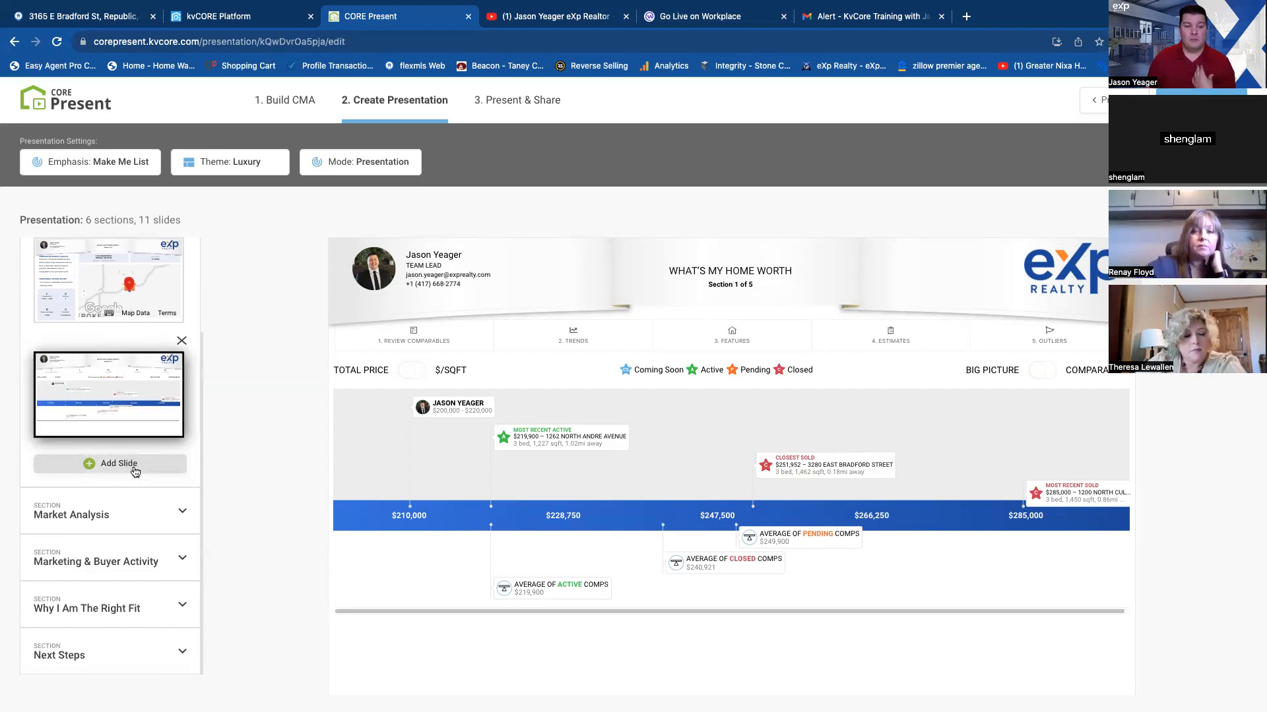
pyautogui.scroll(3, 134, 465)
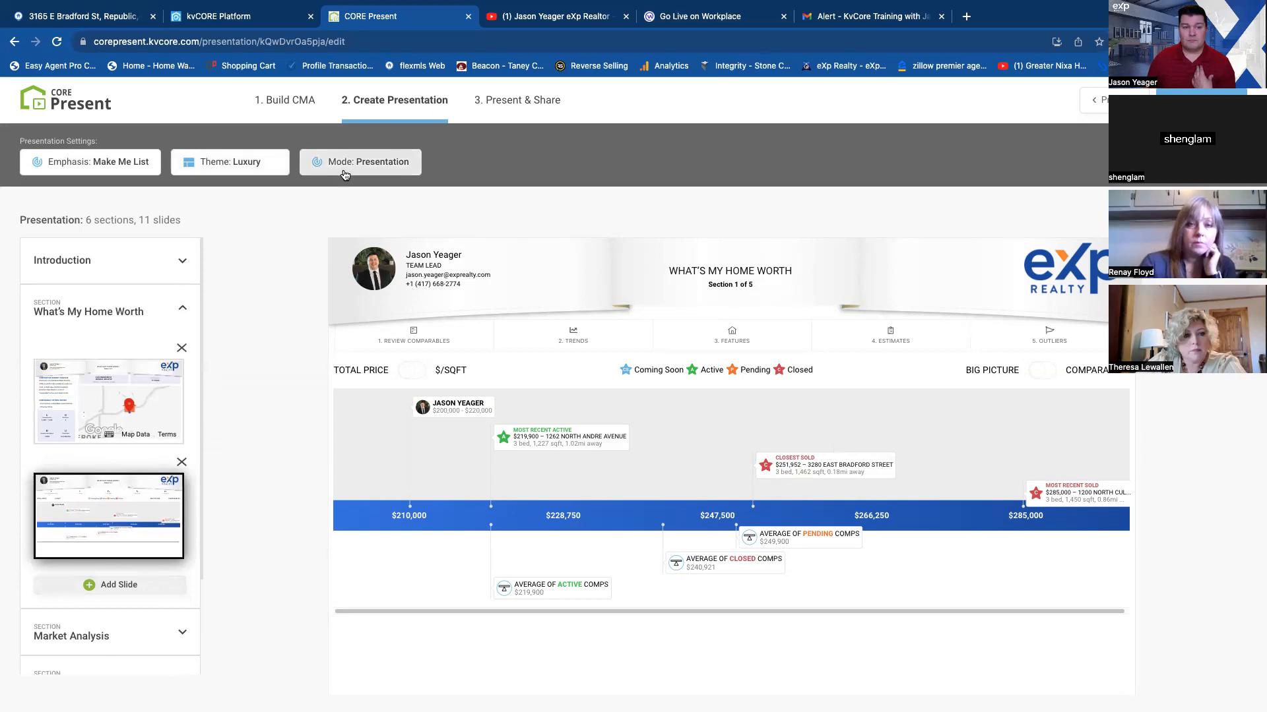
pyautogui.click(137, 165)
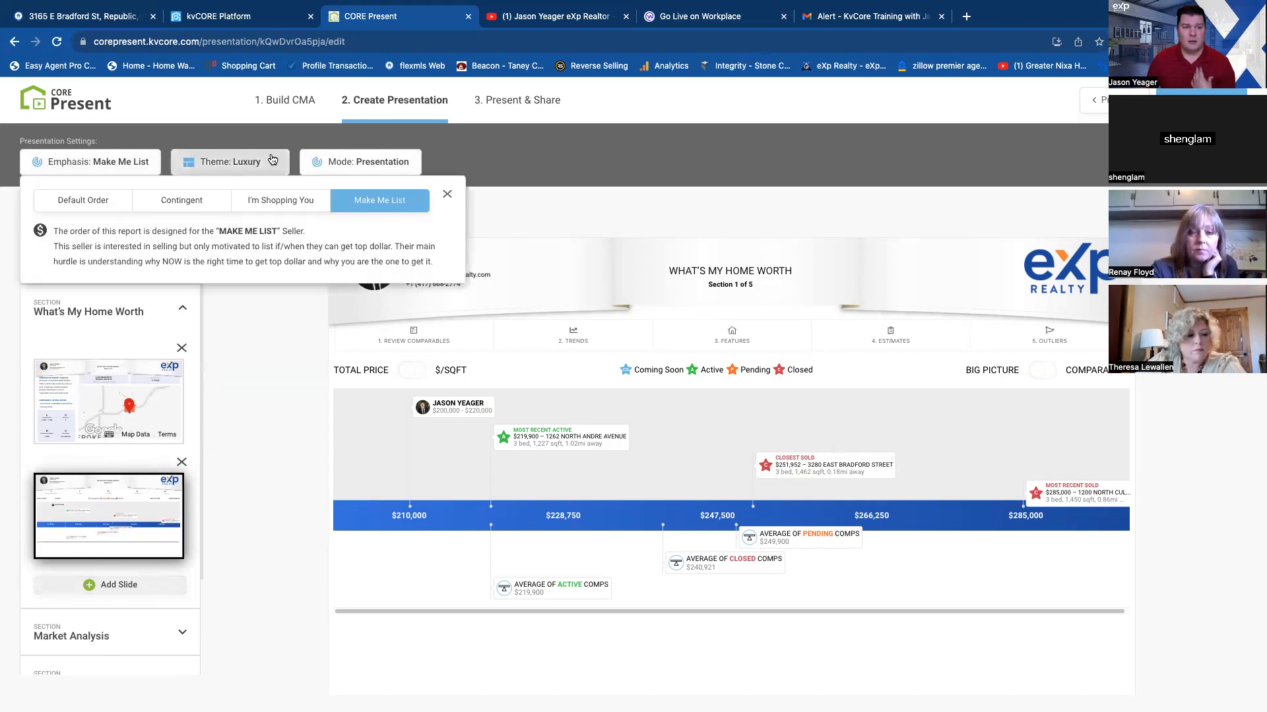
pyautogui.click(383, 163)
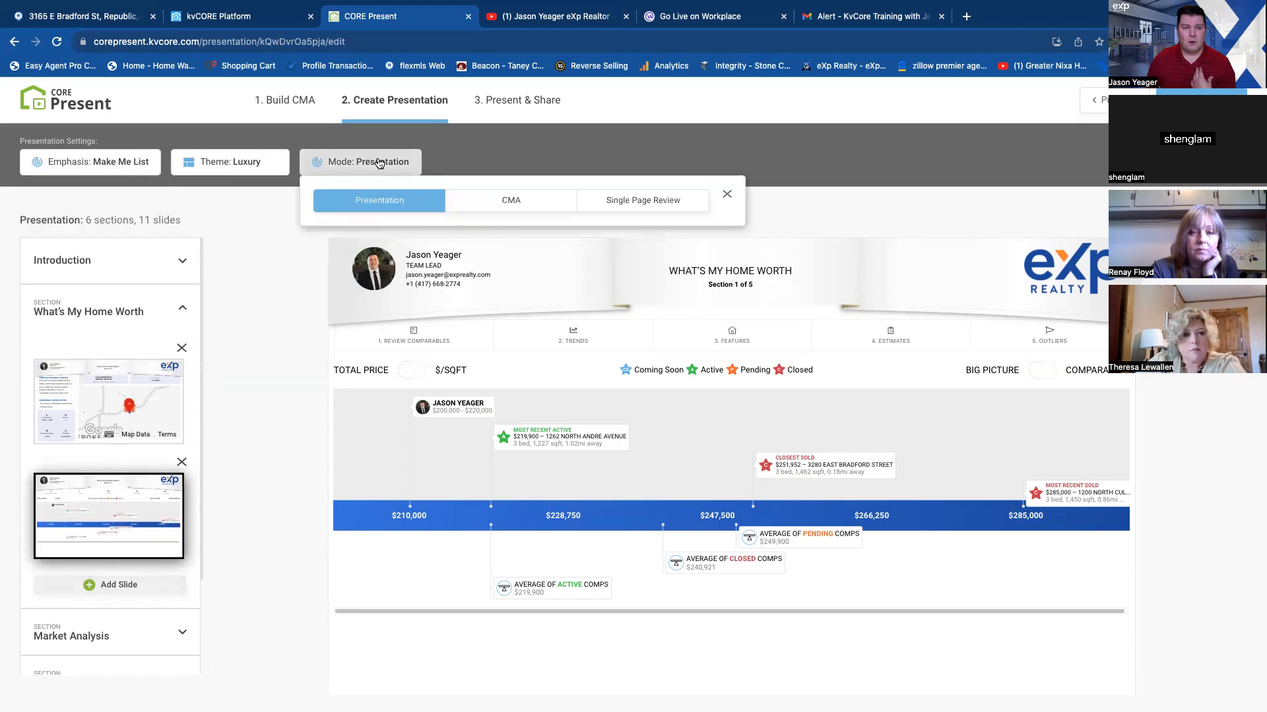
pyautogui.click(261, 167)
pyautogui.click(381, 163)
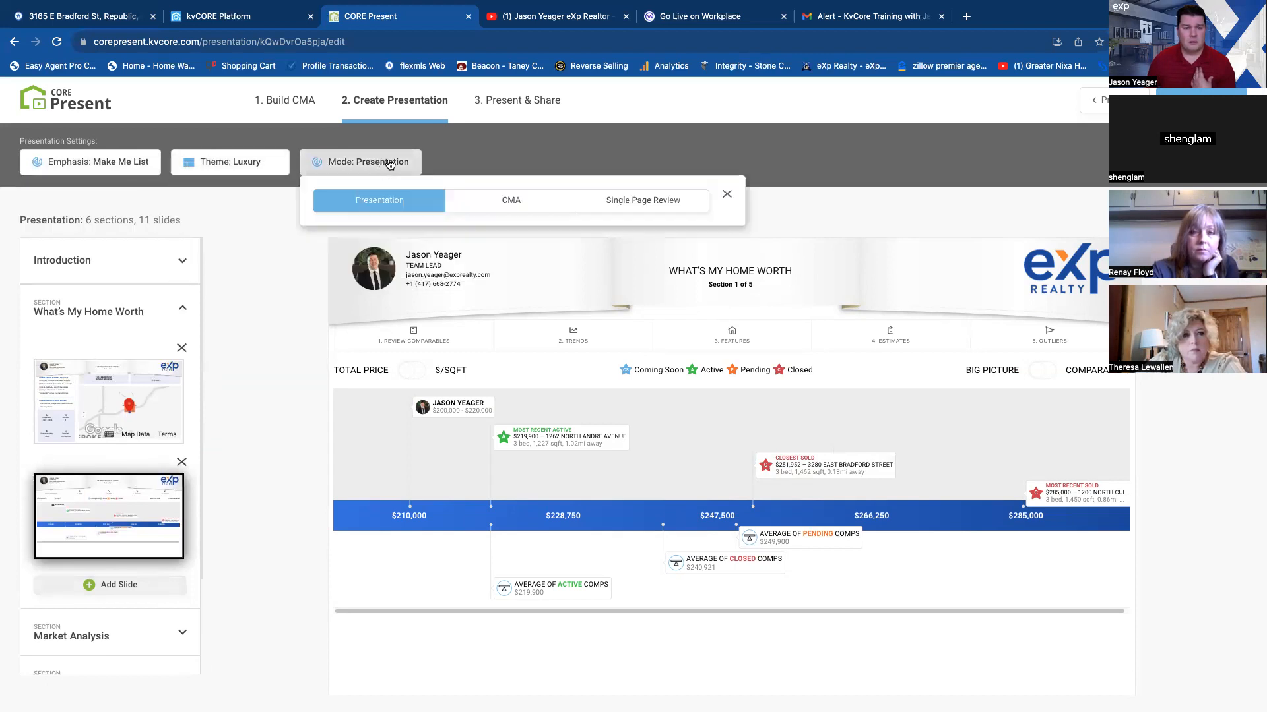
# Set the presentation theme to Traditional and the emphasis to the Company default slide order.
pyautogui.click(248, 166)
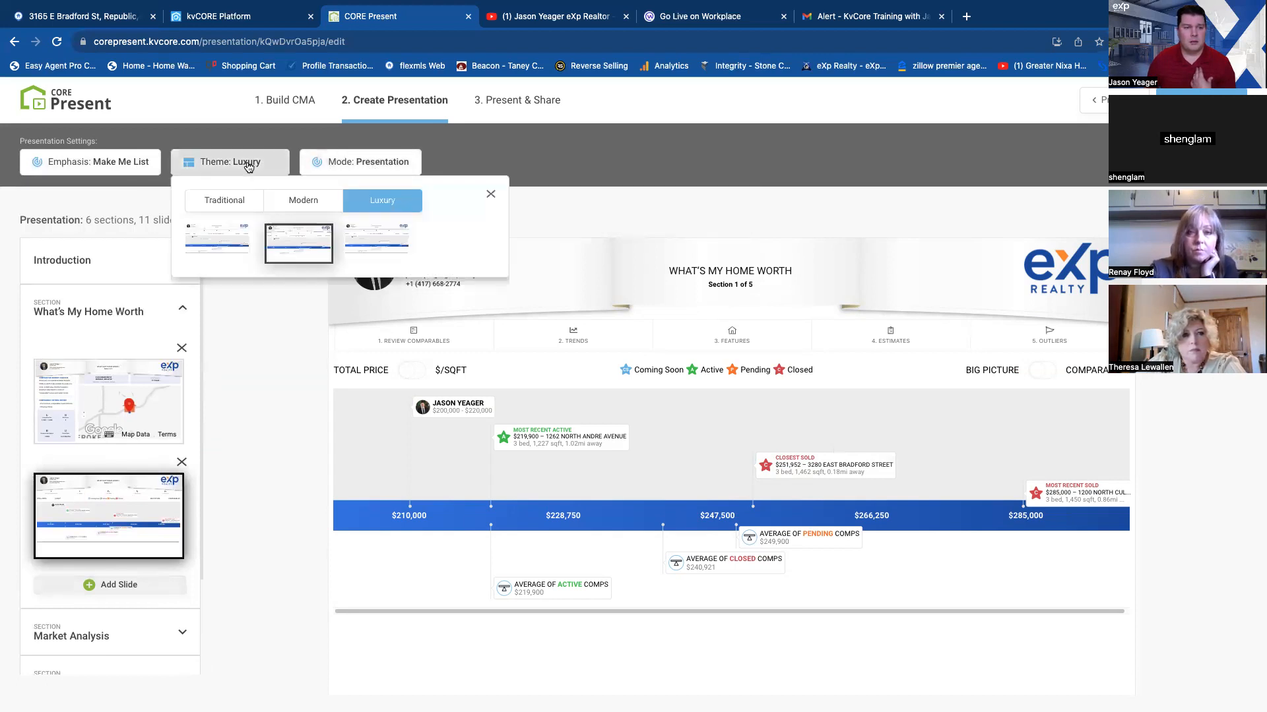
pyautogui.click(224, 201)
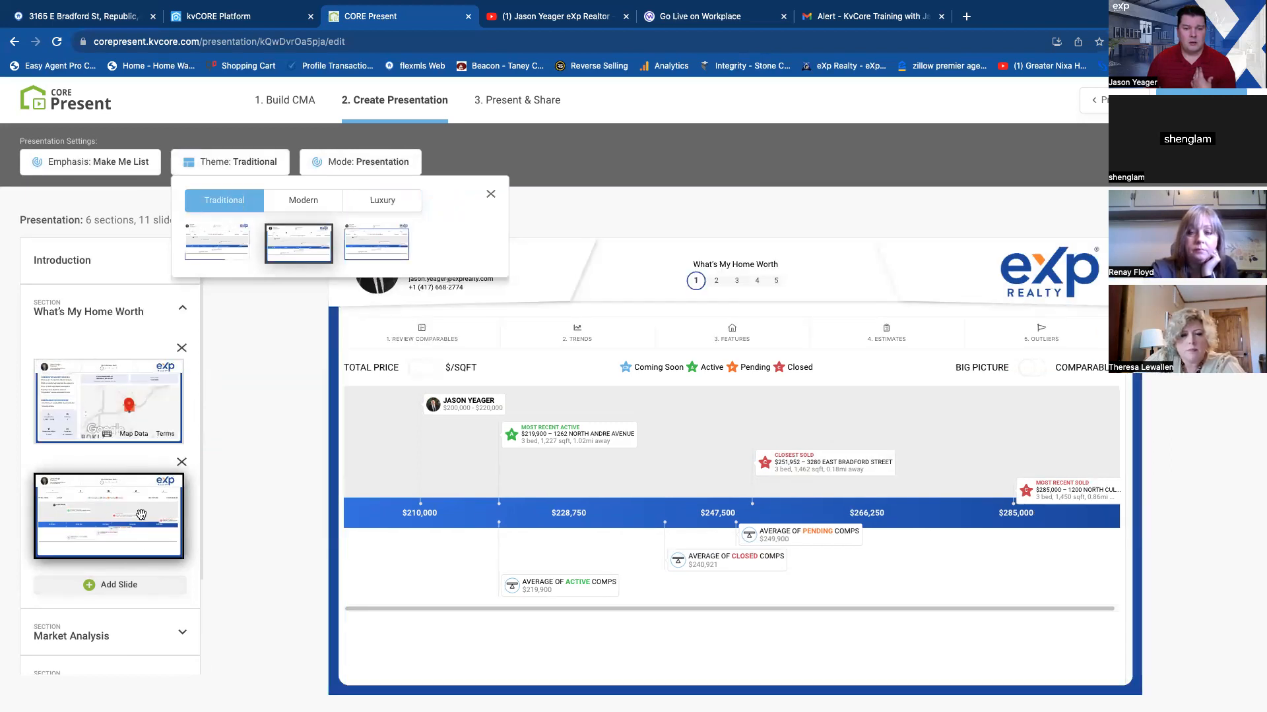
pyautogui.click(139, 165)
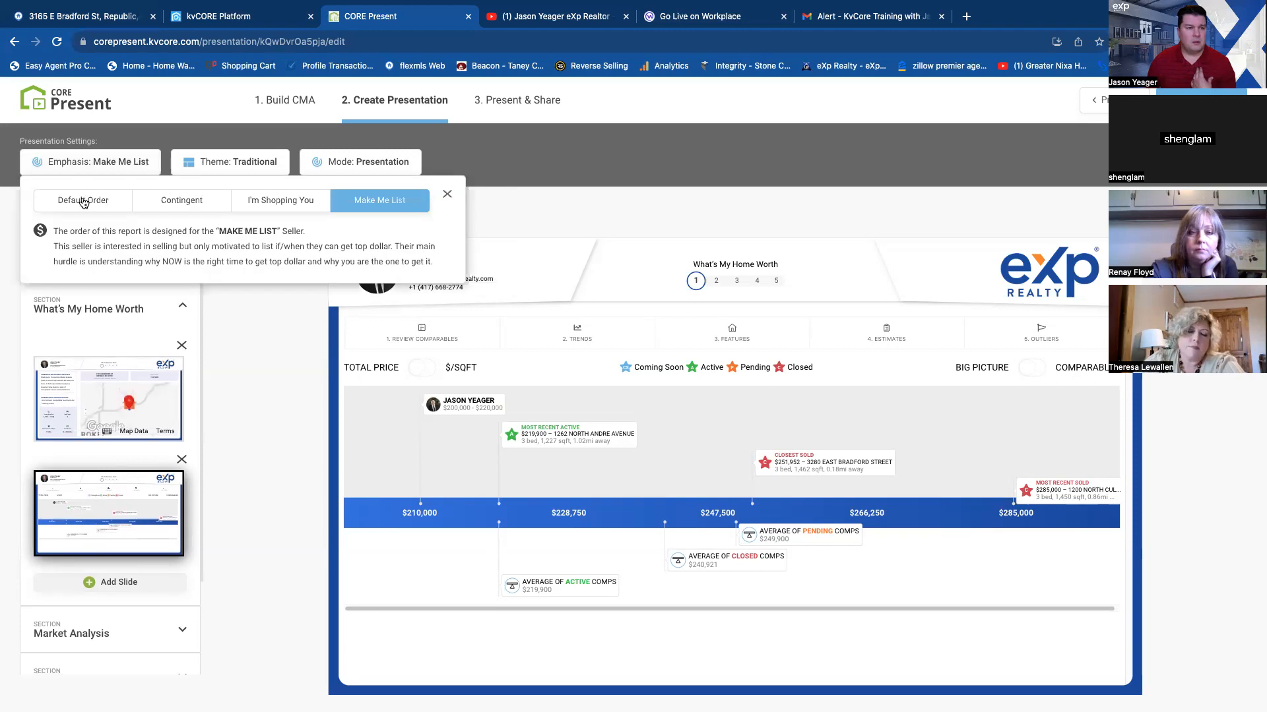
pyautogui.click(121, 203)
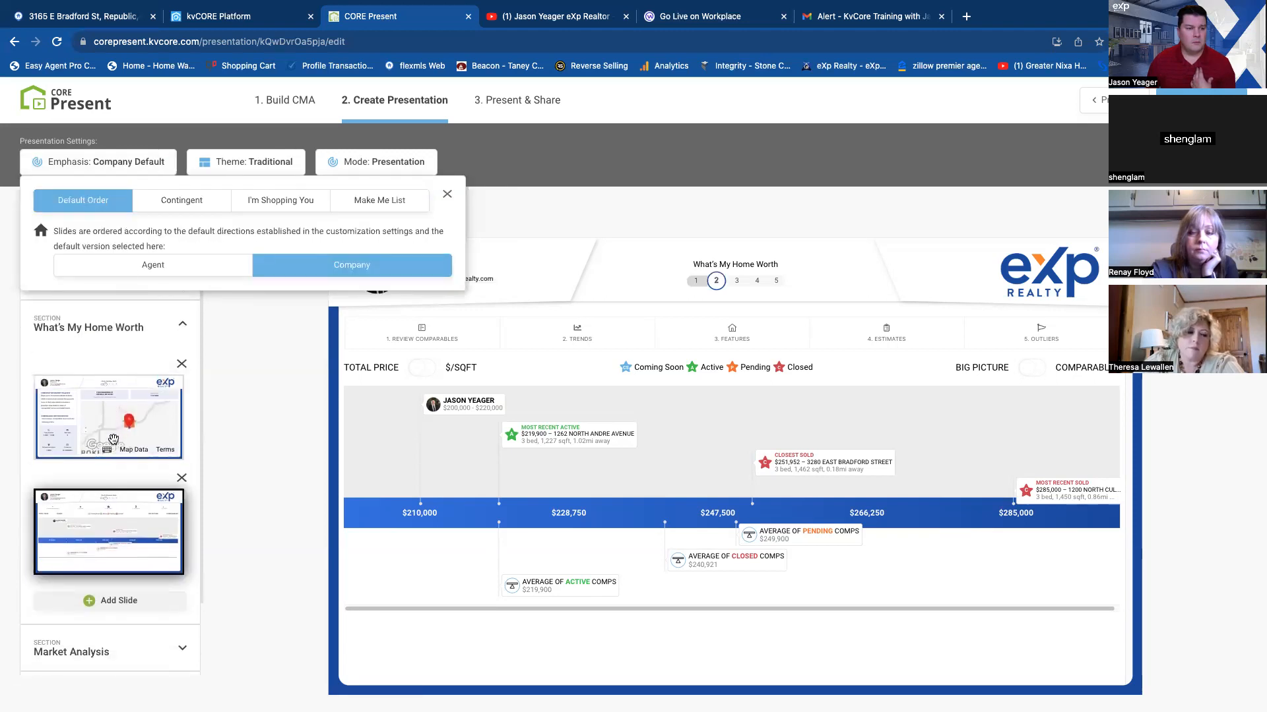
# Review the Value of an Agent slide under Why I Am The Right Fit, along with the Introduction and What's My Home Worth sections.
pyautogui.click(122, 307)
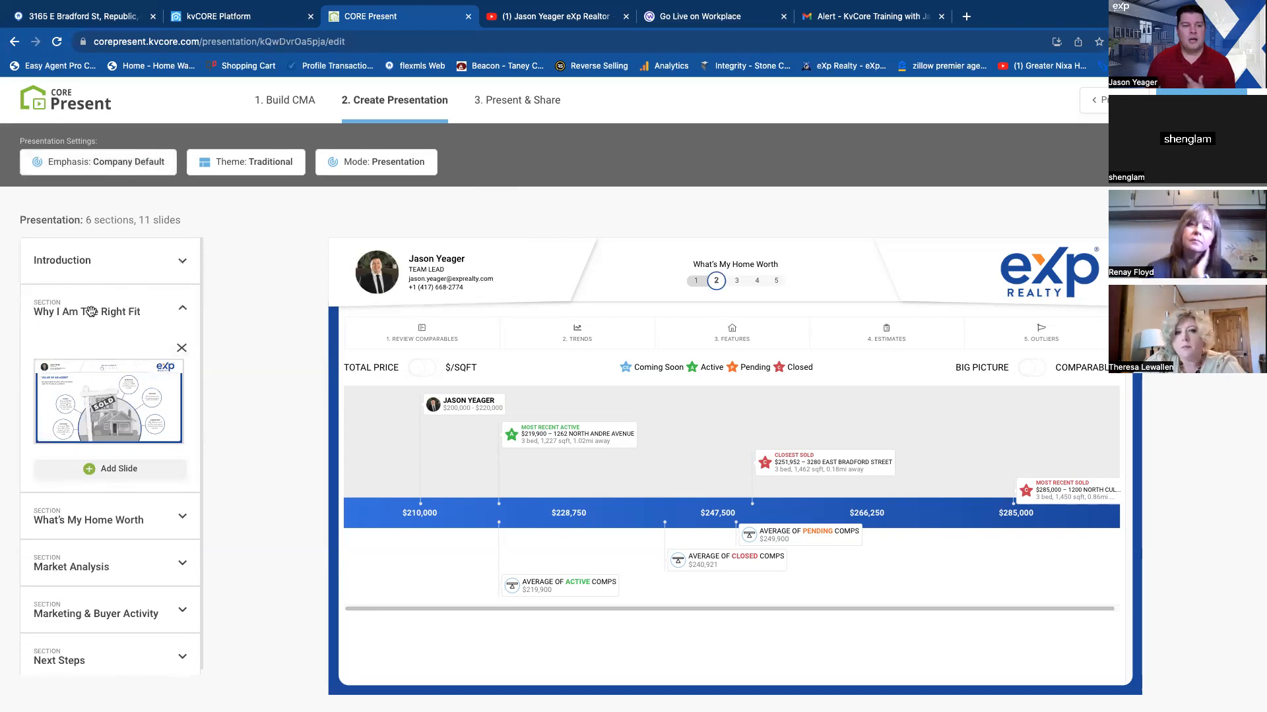
pyautogui.click(128, 384)
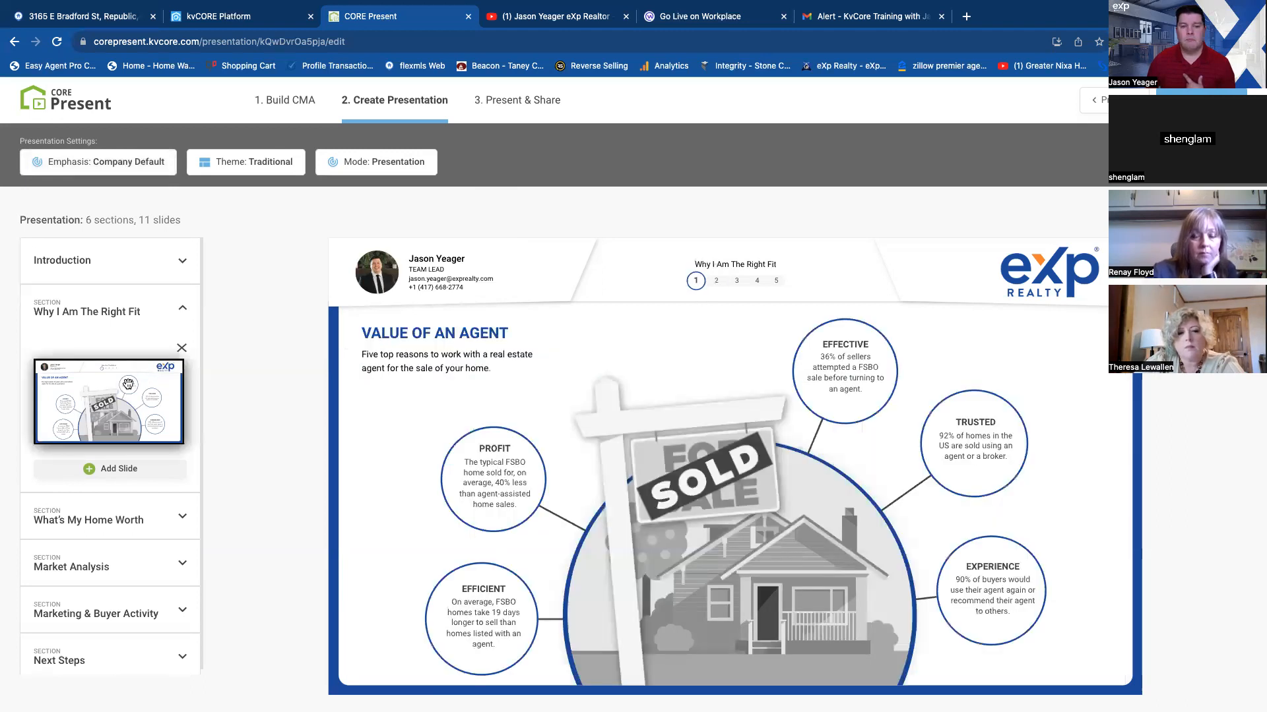
pyautogui.click(109, 267)
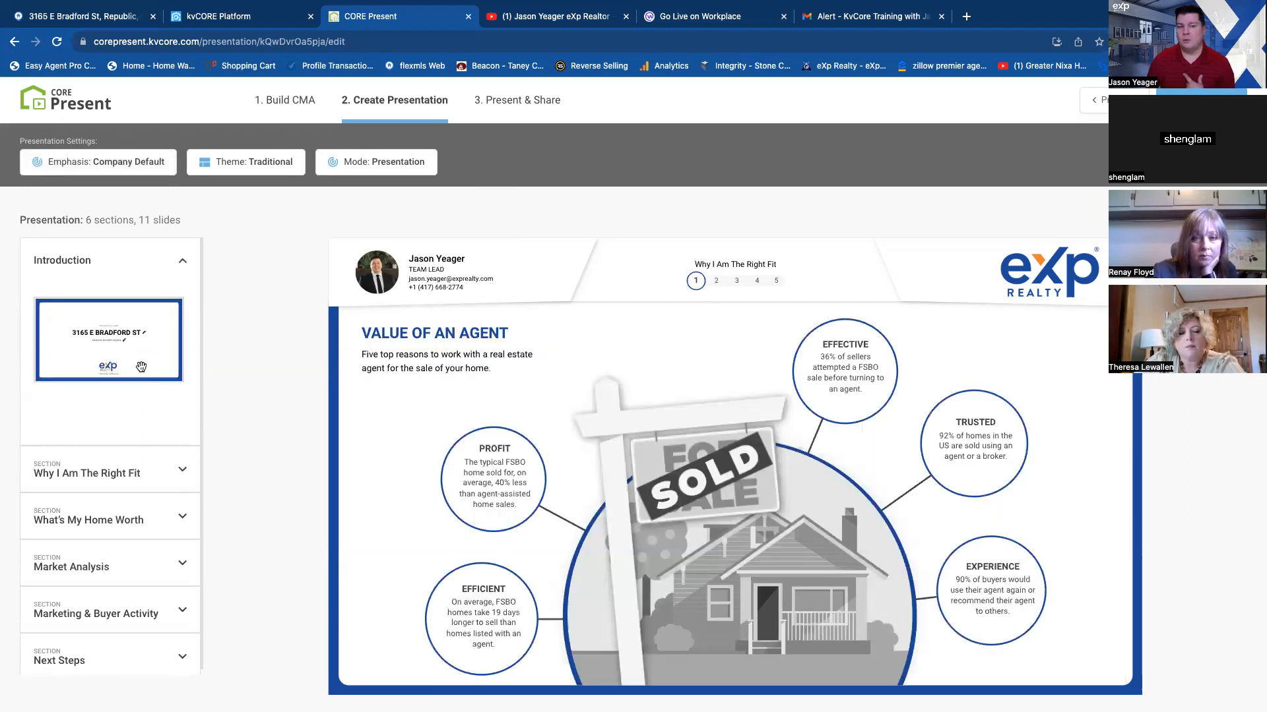
pyautogui.click(716, 281)
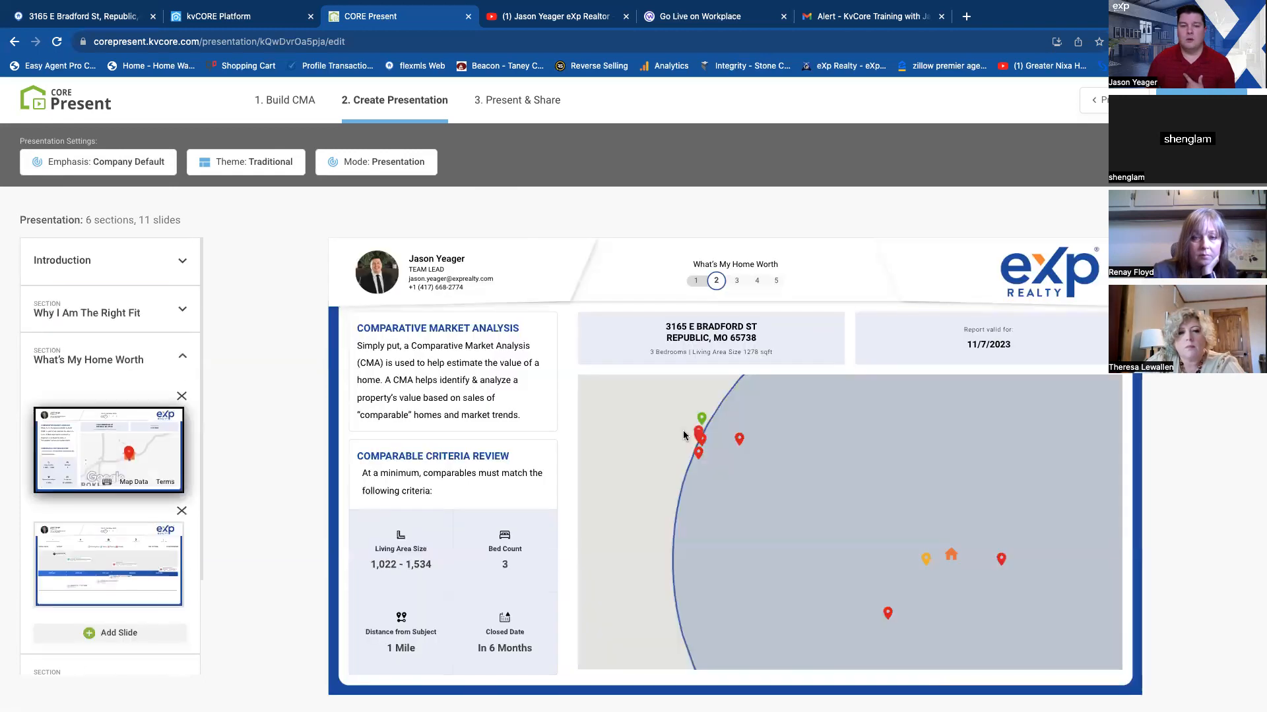
pyautogui.click(97, 311)
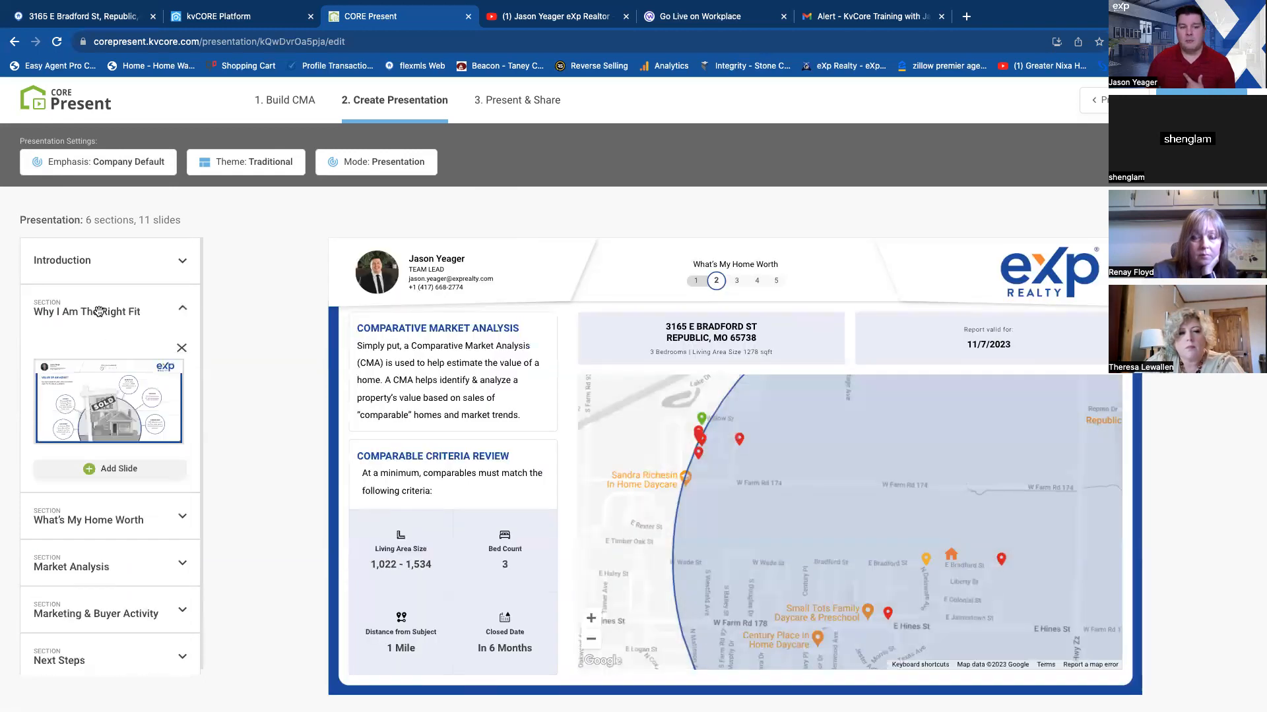
pyautogui.click(112, 399)
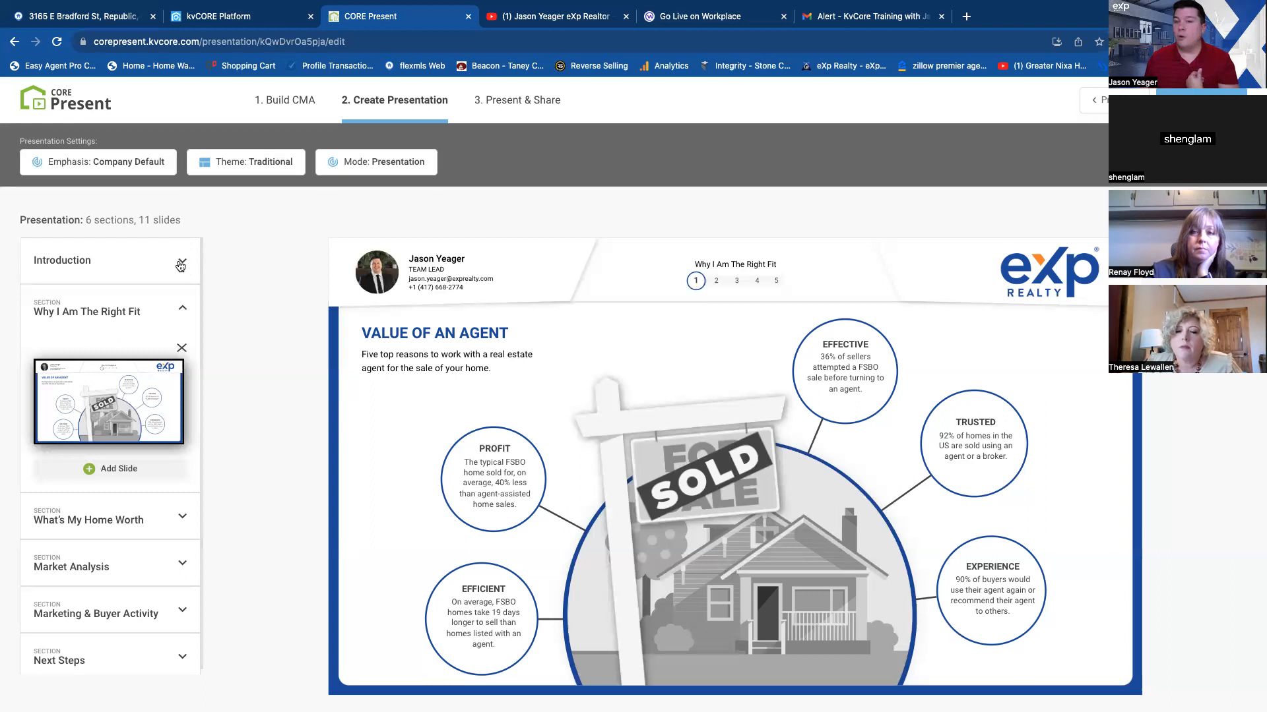
# Collapse the Why I Am The Right Fit section and look through the slides under What's My Home Worth and Market Analysis.
pyautogui.click(166, 312)
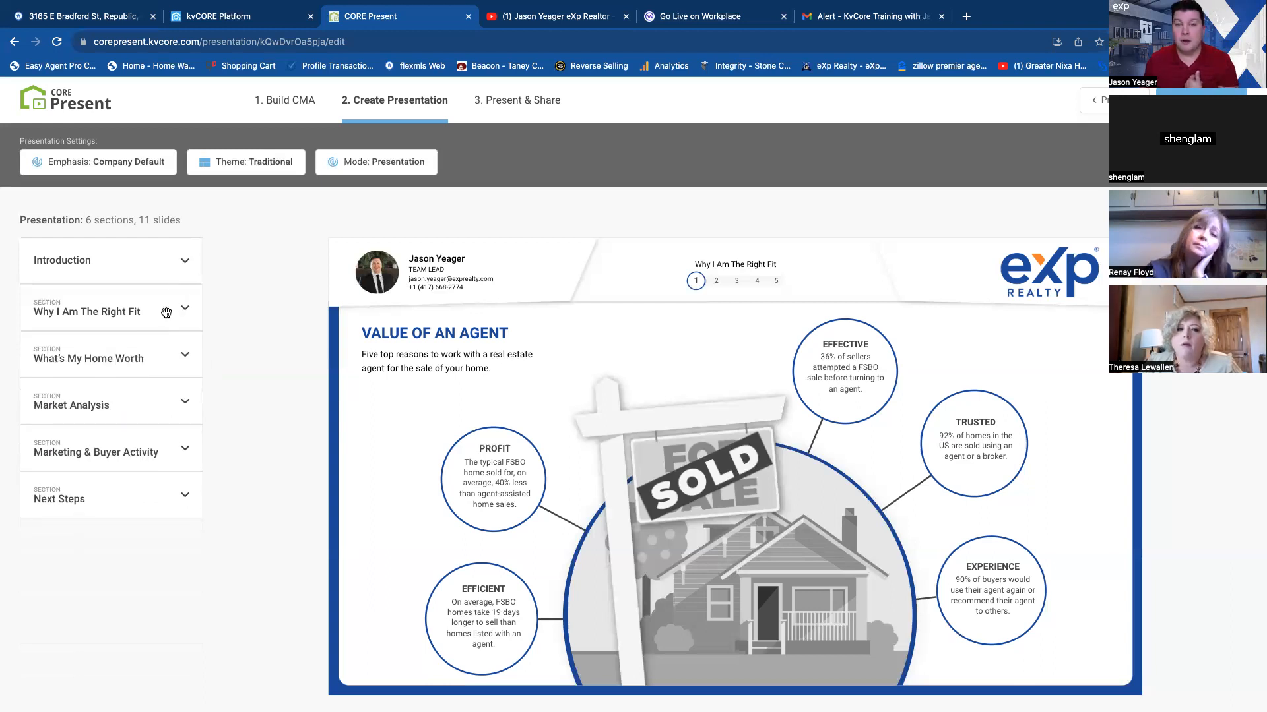
pyautogui.click(109, 358)
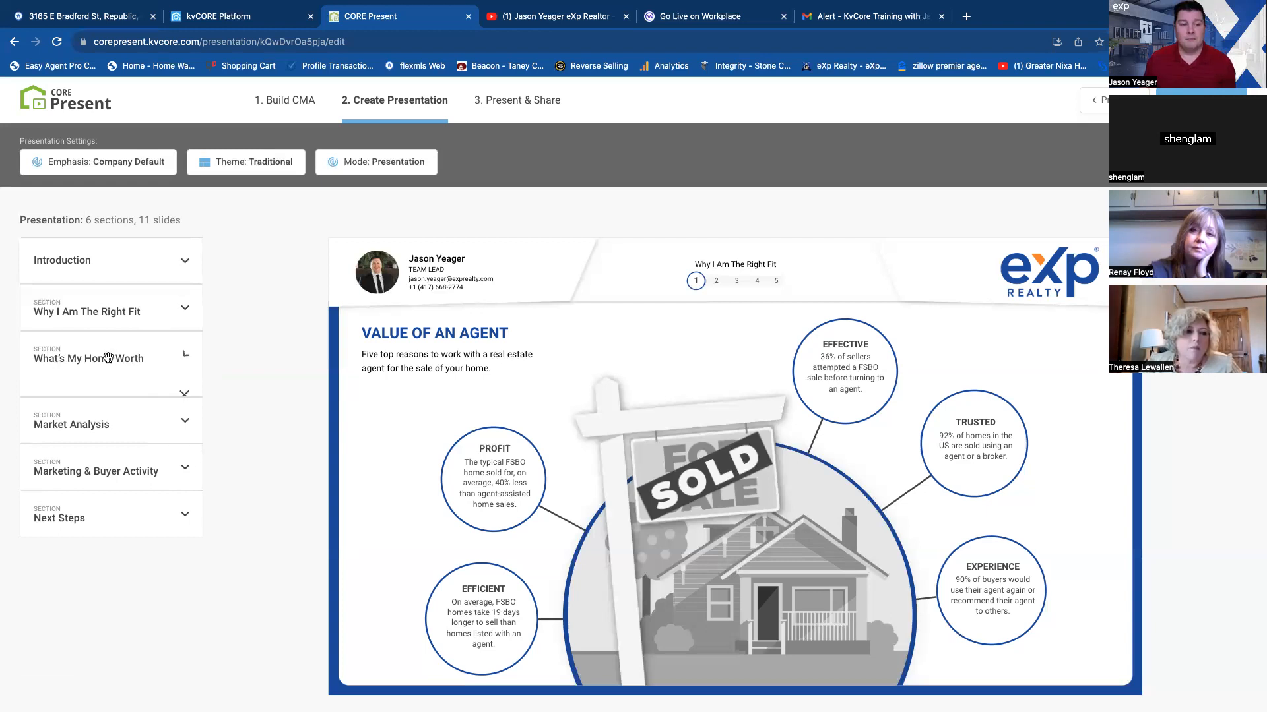
pyautogui.click(112, 357)
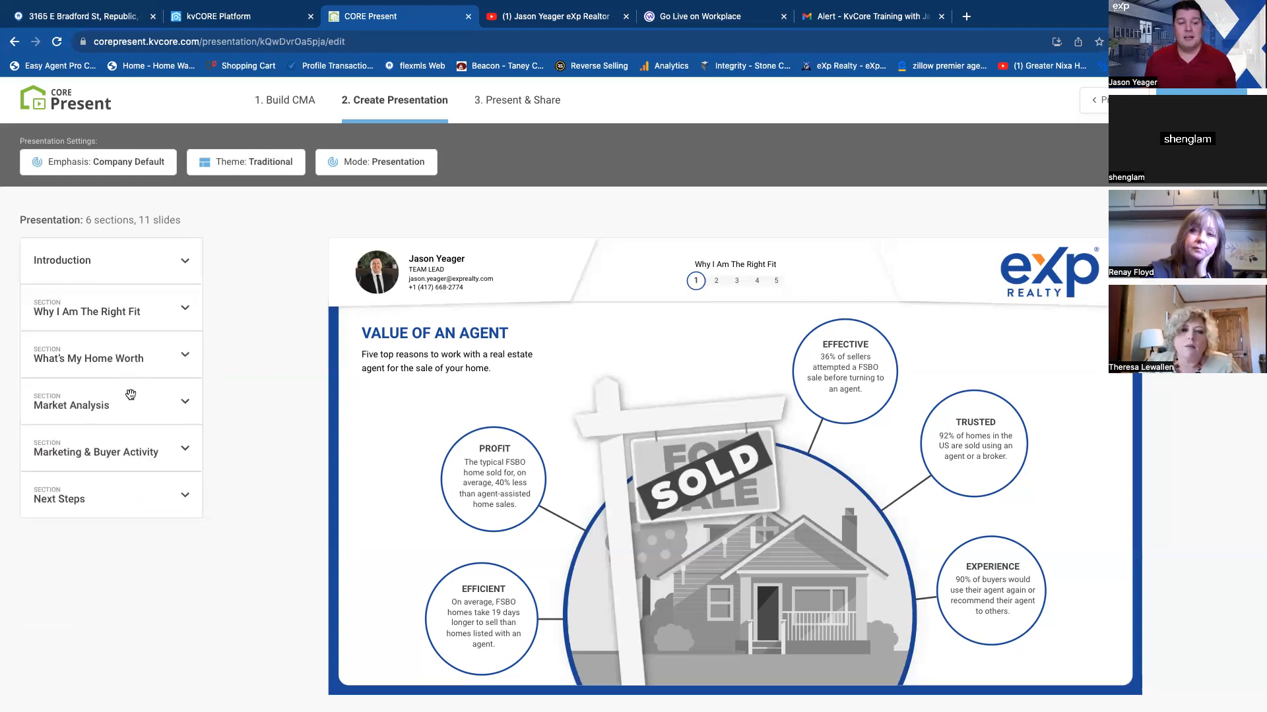
pyautogui.click(96, 405)
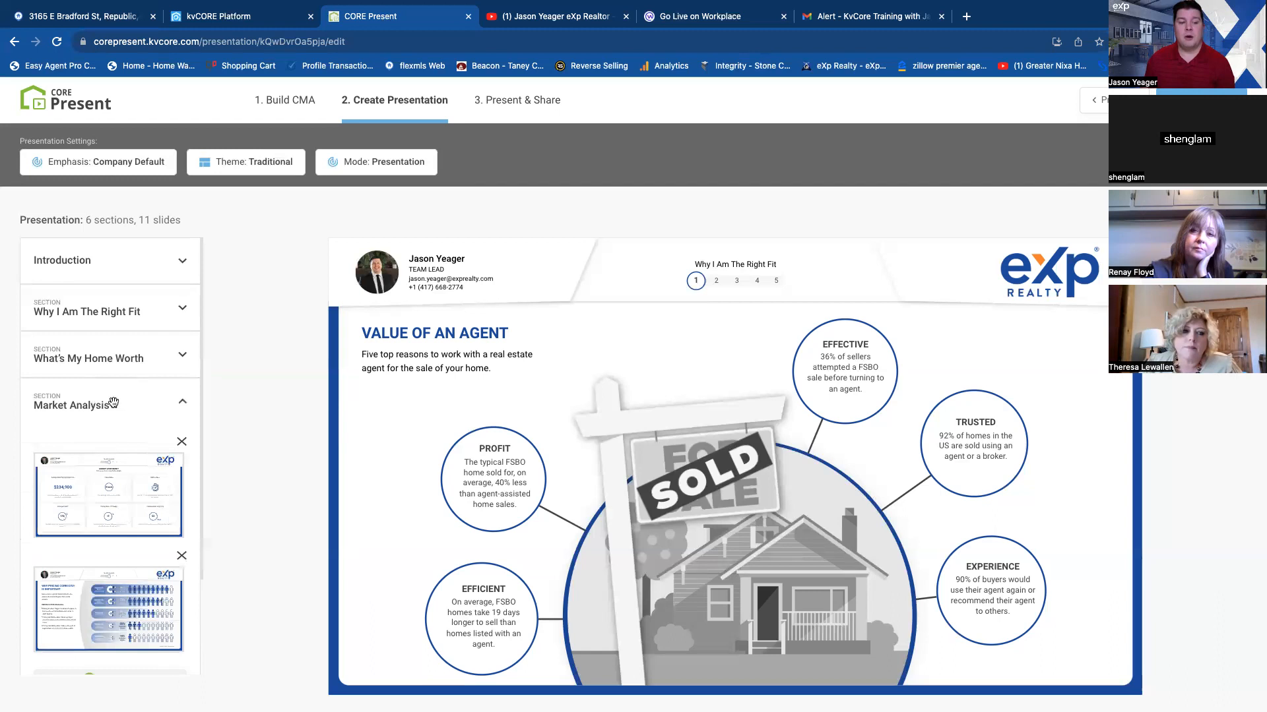
pyautogui.click(96, 362)
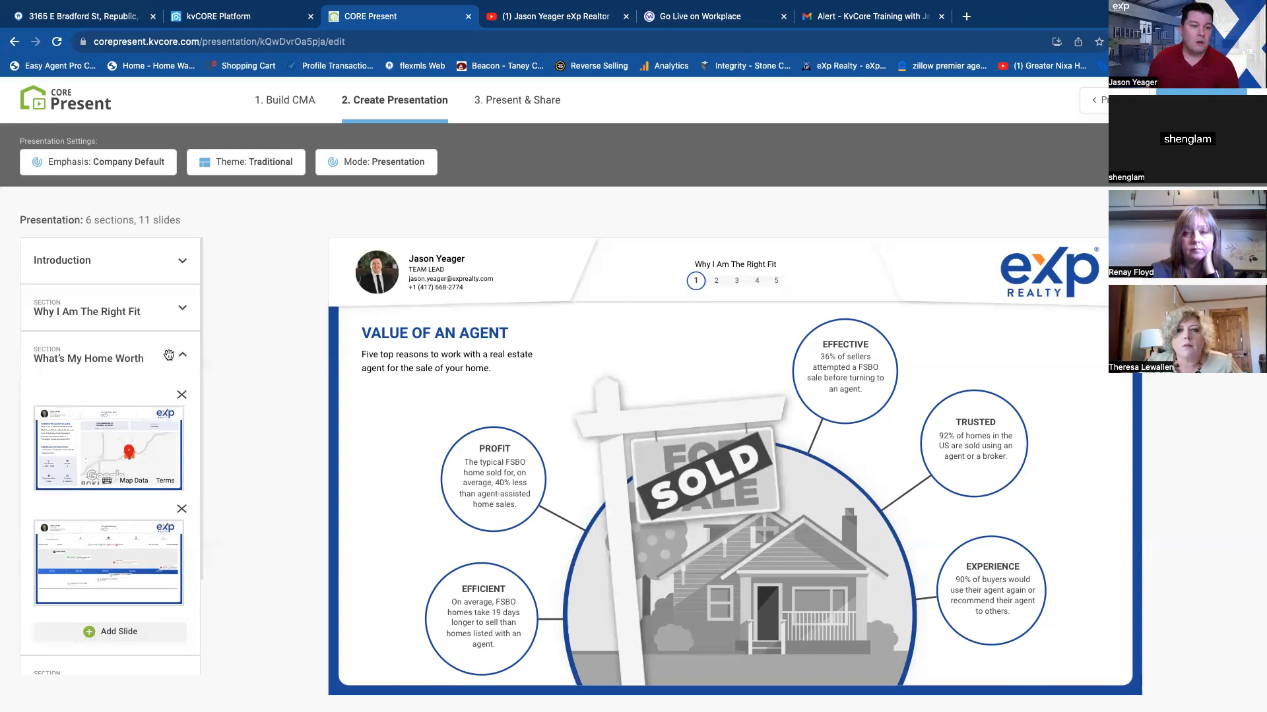
pyautogui.click(130, 347)
pyautogui.click(86, 408)
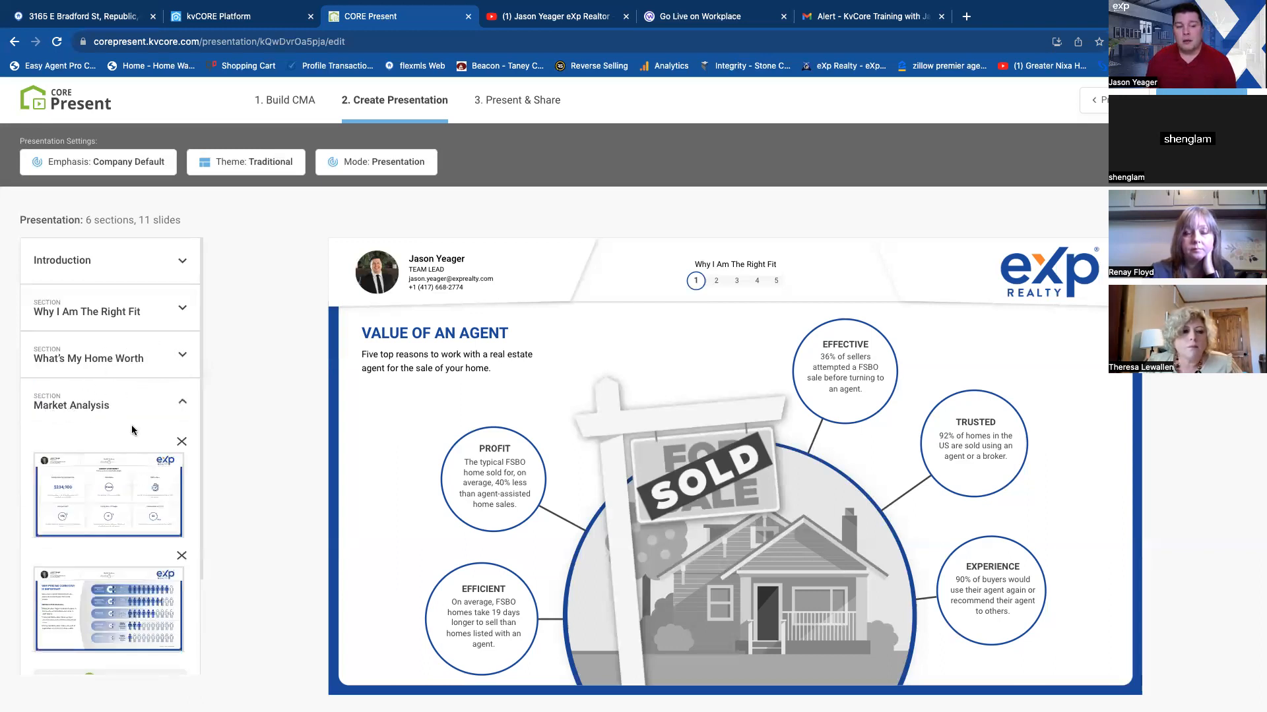
# Review the Market Assessment slide, viewing the details of Selling Pace, Fresh/Stale and Pricing Rate of Change.
pyautogui.click(135, 490)
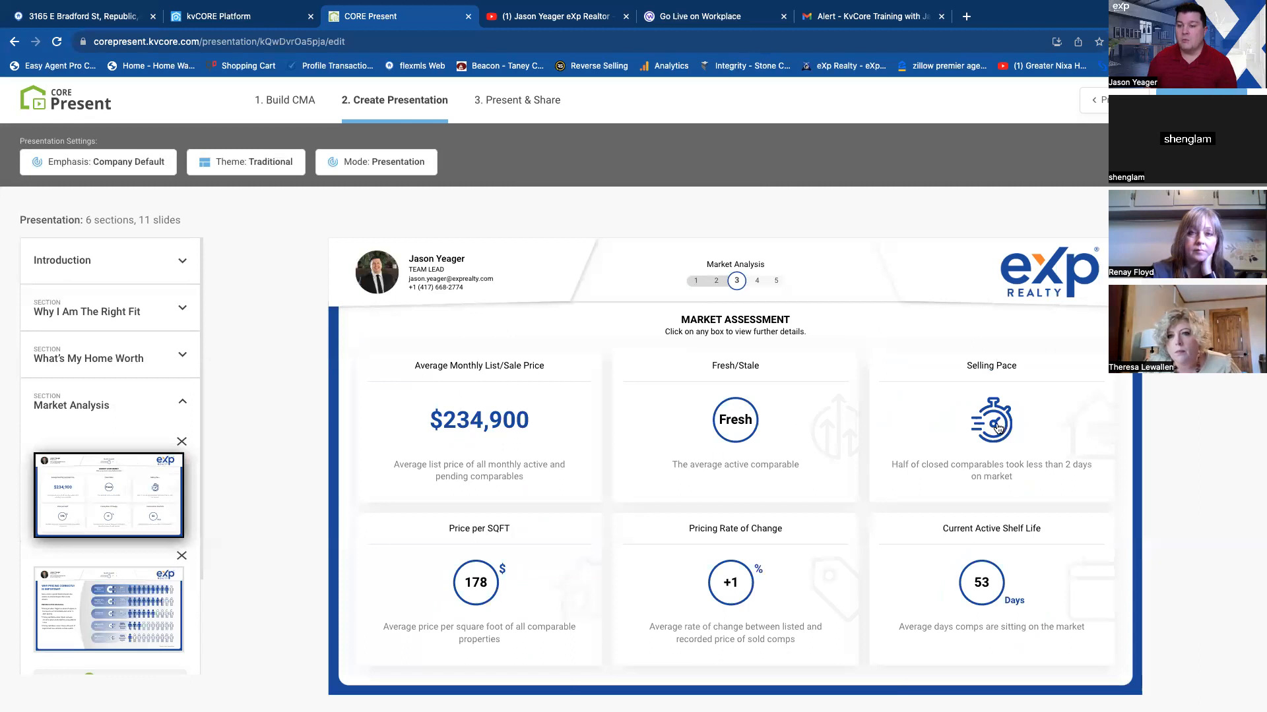
pyautogui.click(883, 426)
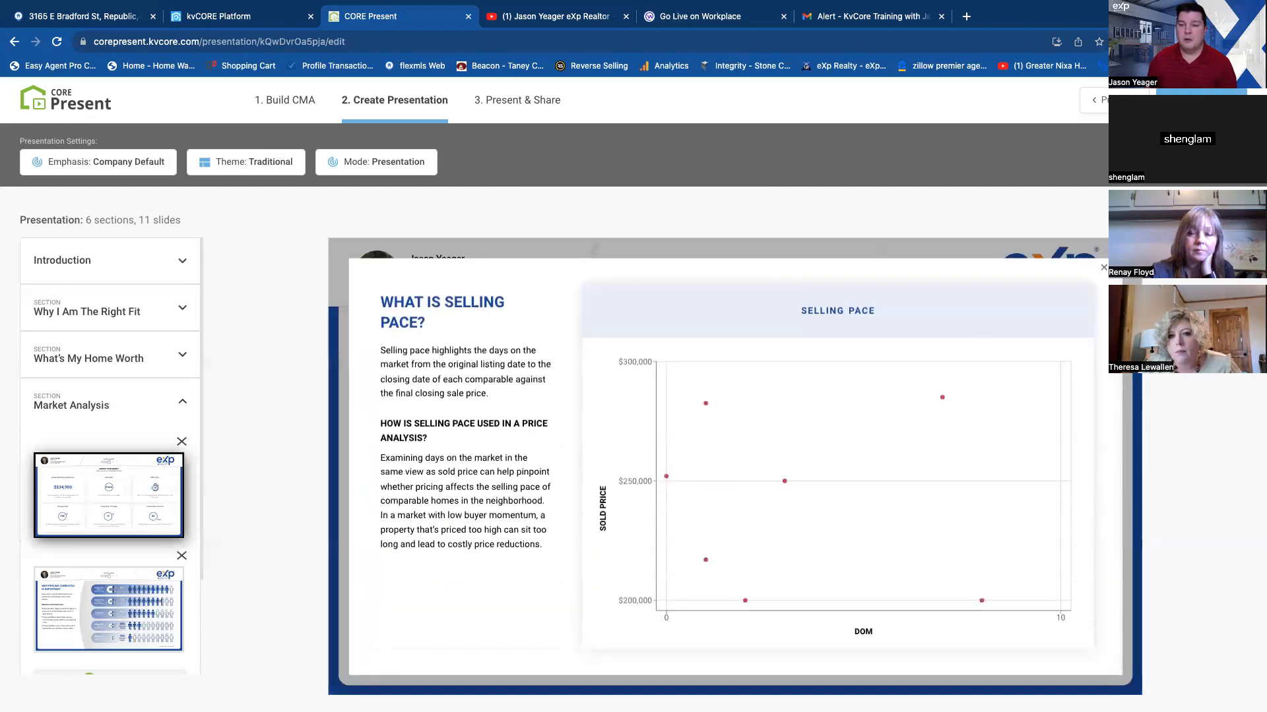
pyautogui.click(1103, 268)
pyautogui.click(749, 429)
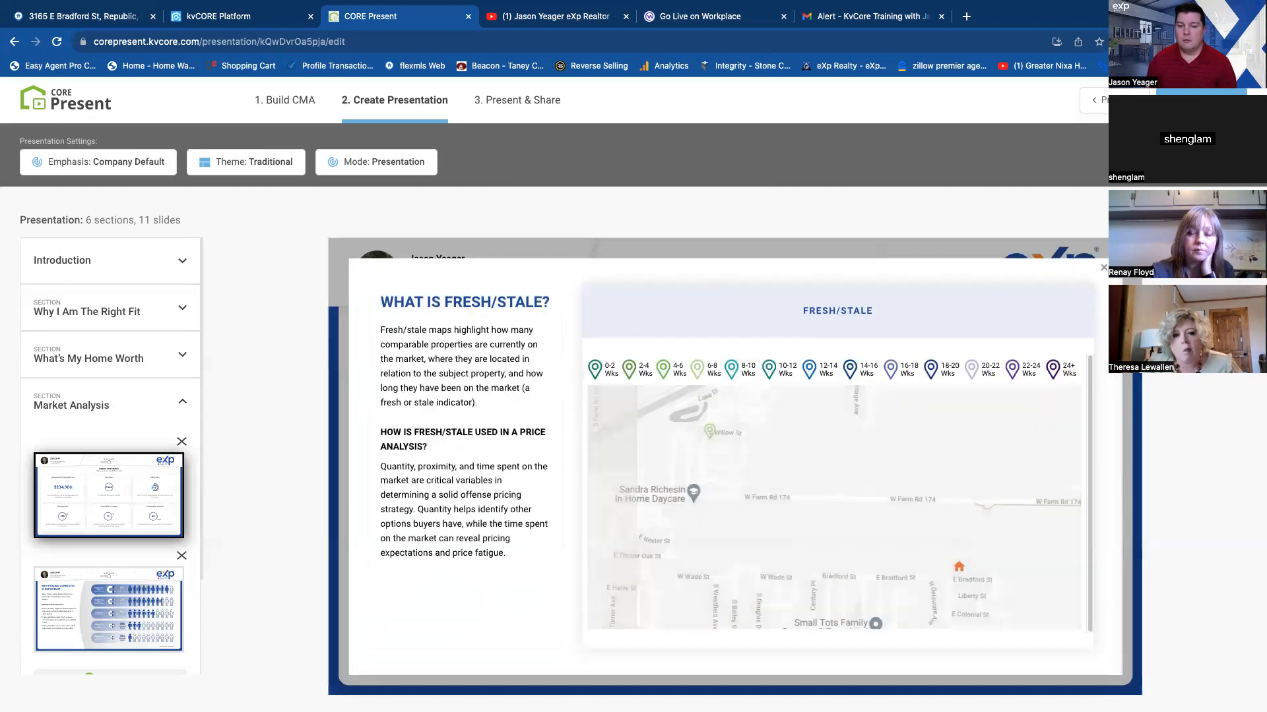
pyautogui.click(1103, 267)
pyautogui.click(777, 518)
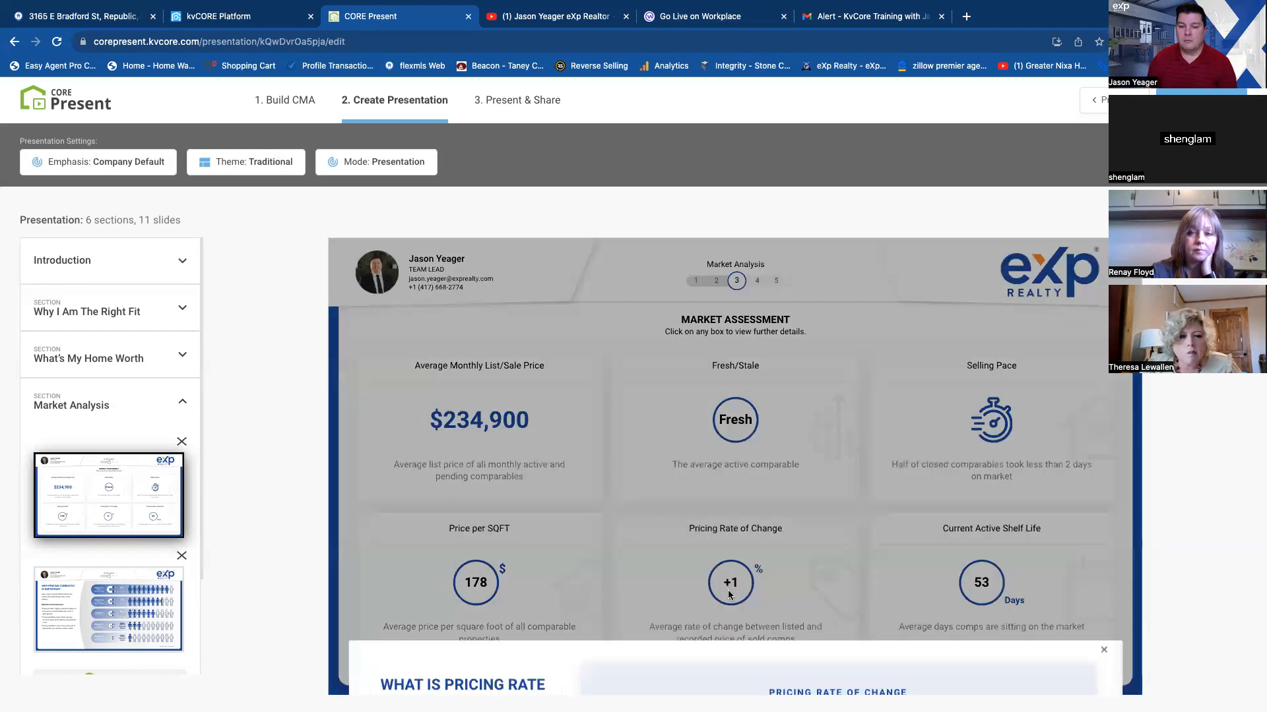
pyautogui.click(1103, 270)
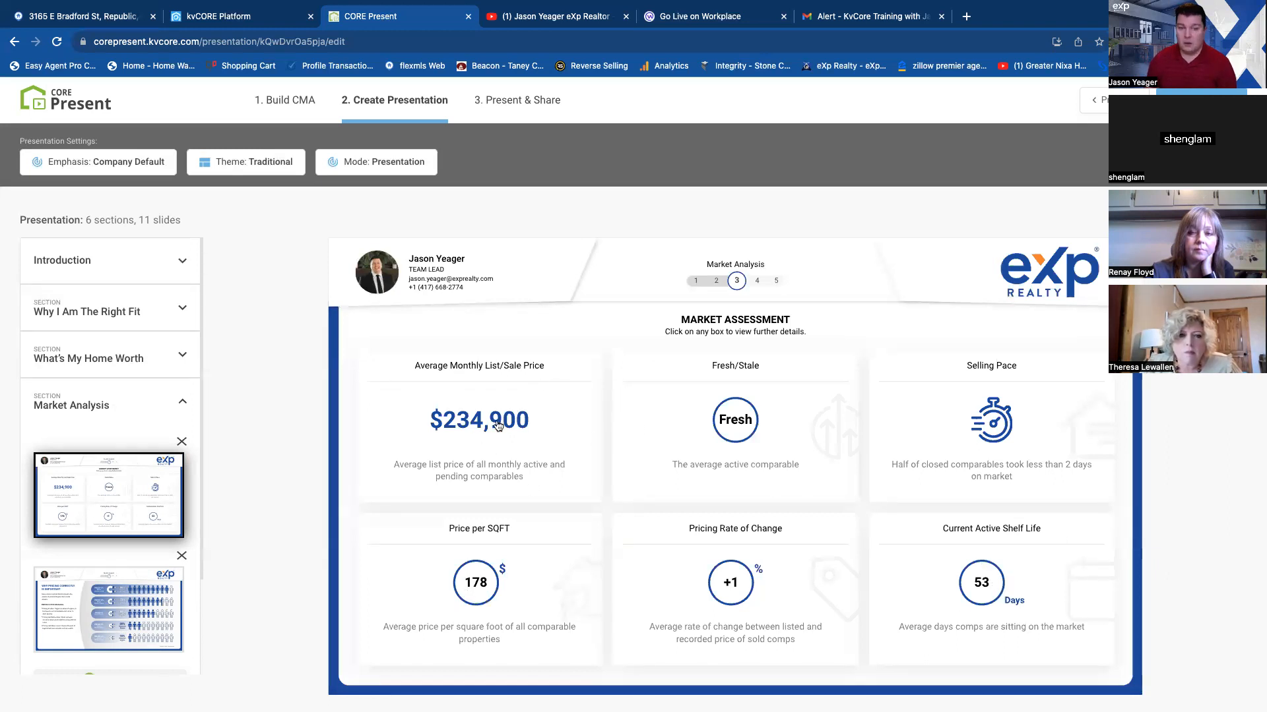
pyautogui.rightClick(876, 573)
pyautogui.click(847, 570)
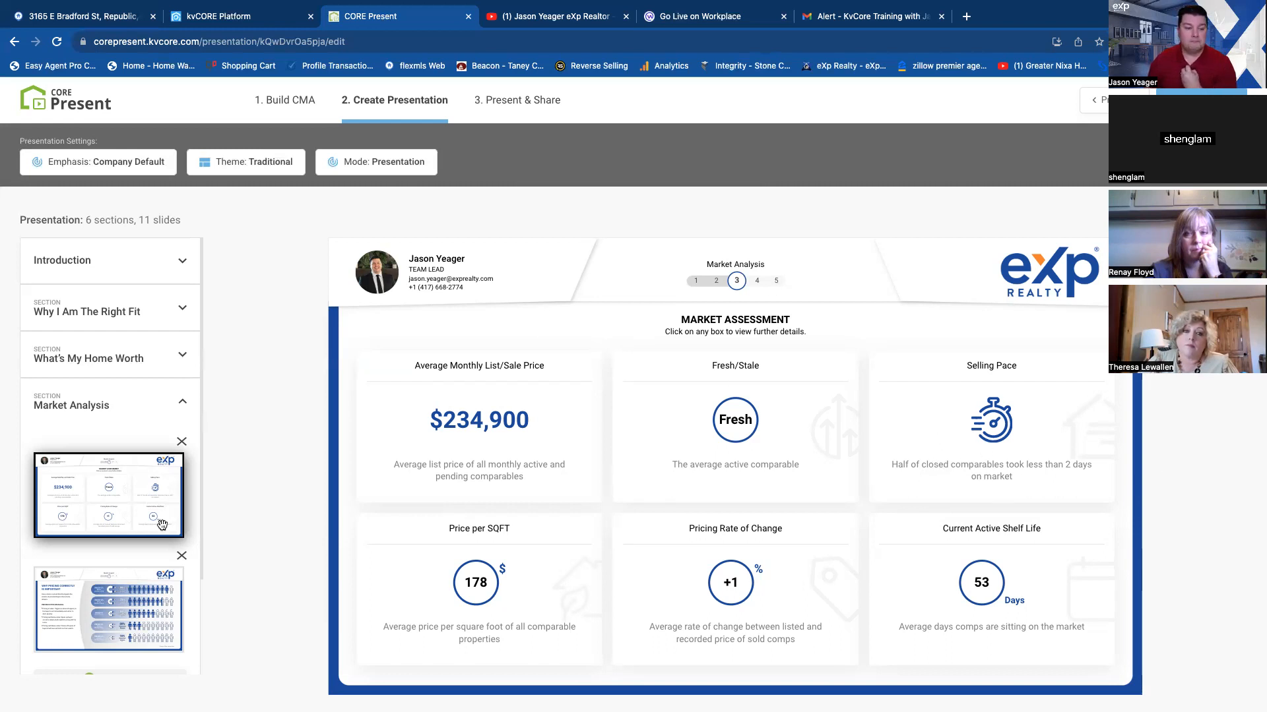
# View the Why Pricing Correctly Is Important slide and the Buyer Demand map slide under Marketing & Buyer Activity.
pyautogui.scroll(-1, 162, 521)
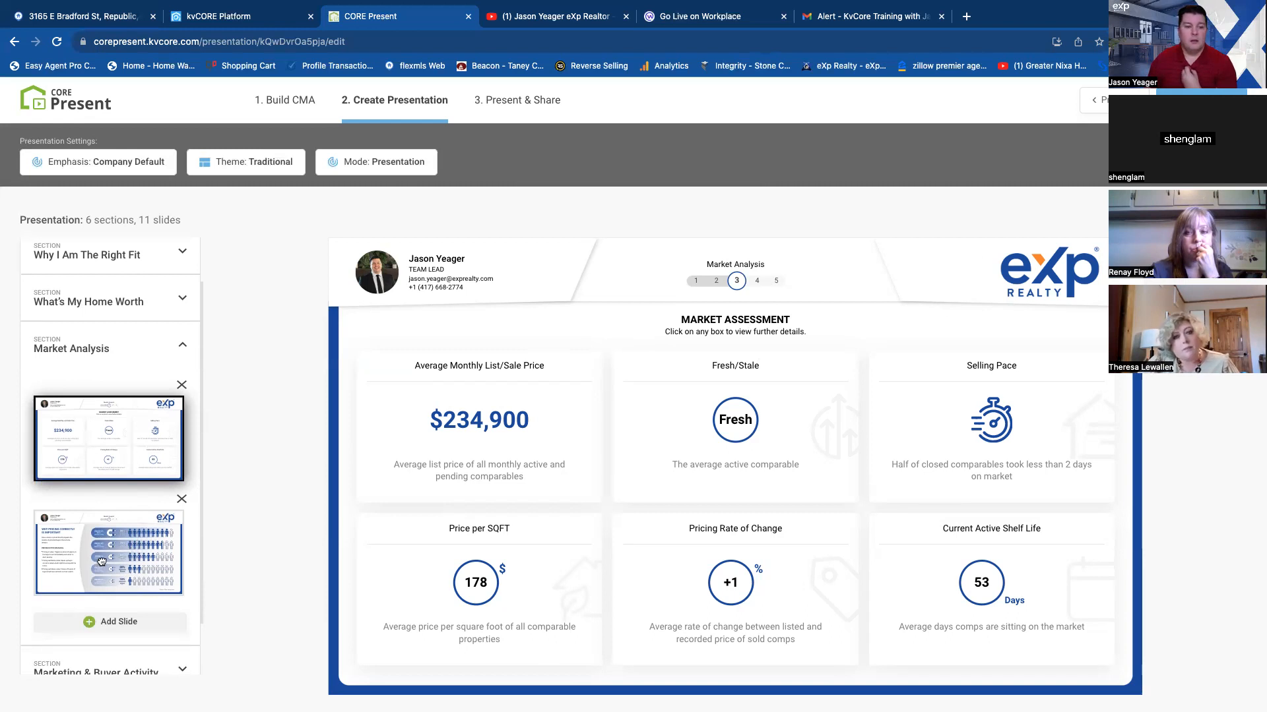
pyautogui.click(98, 518)
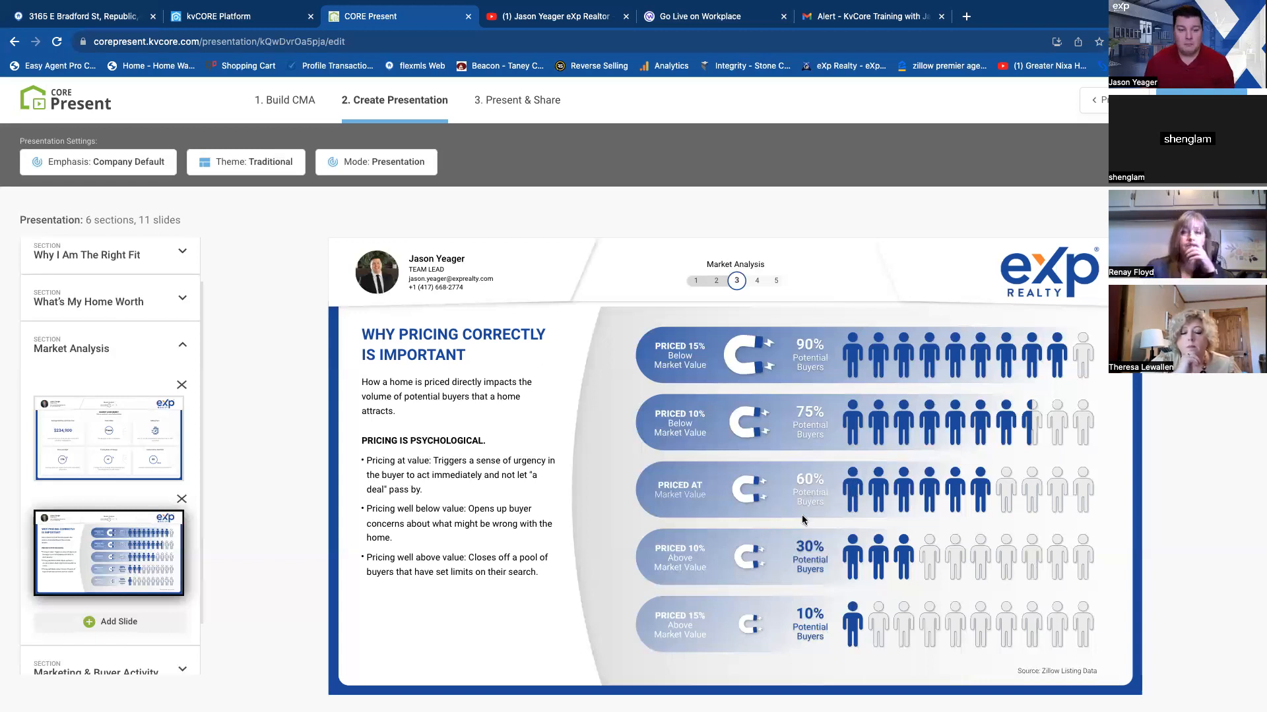
pyautogui.scroll(-1, 105, 594)
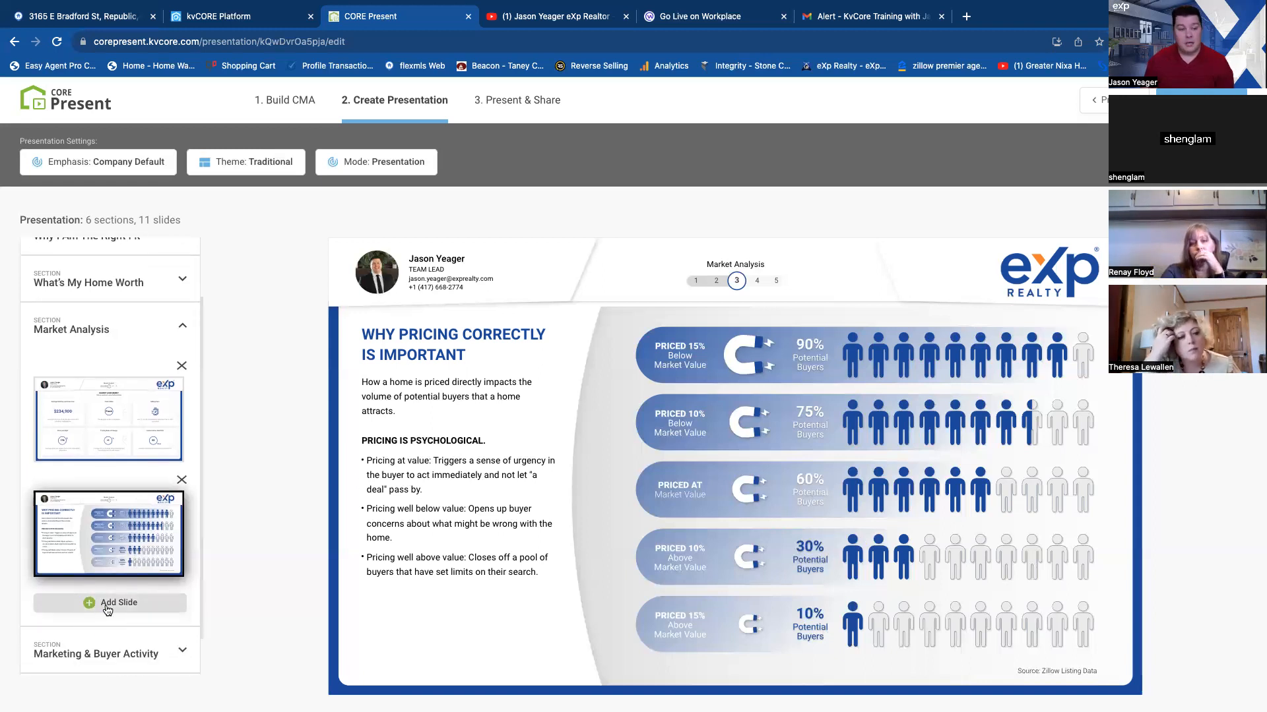
pyautogui.scroll(-2, 109, 604)
pyautogui.click(108, 601)
pyautogui.scroll(-3, 145, 594)
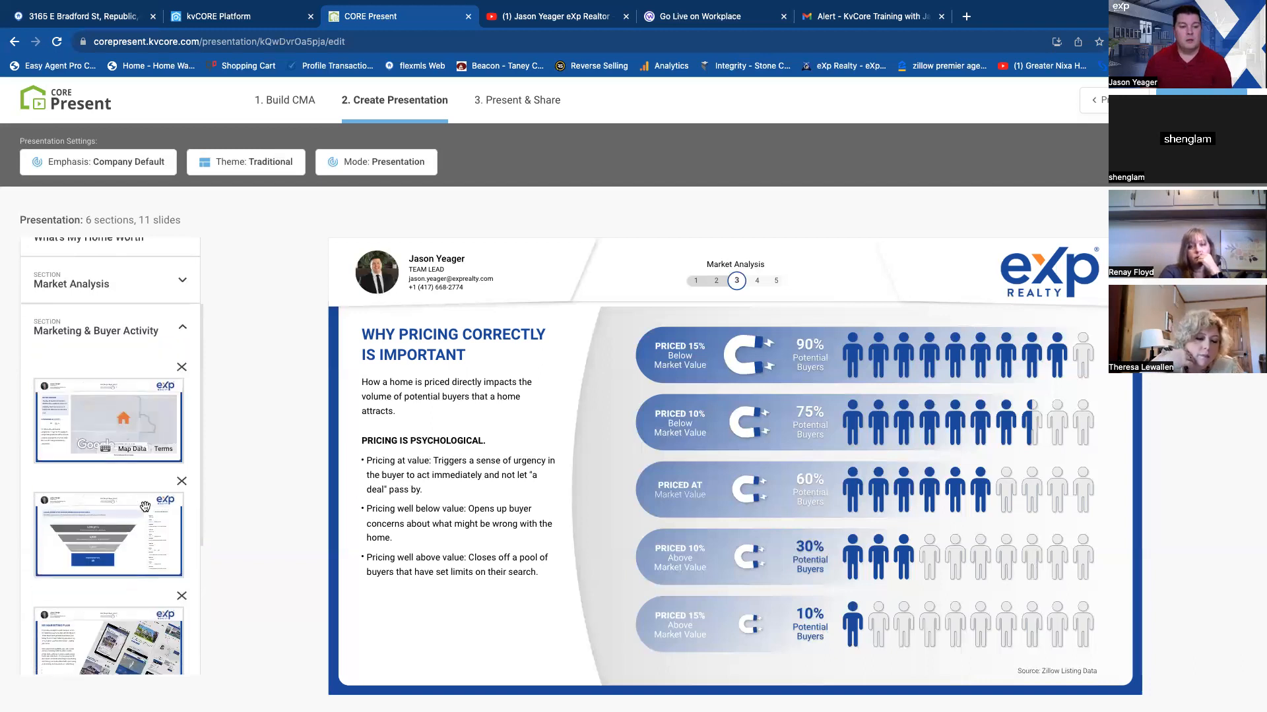
pyautogui.click(137, 423)
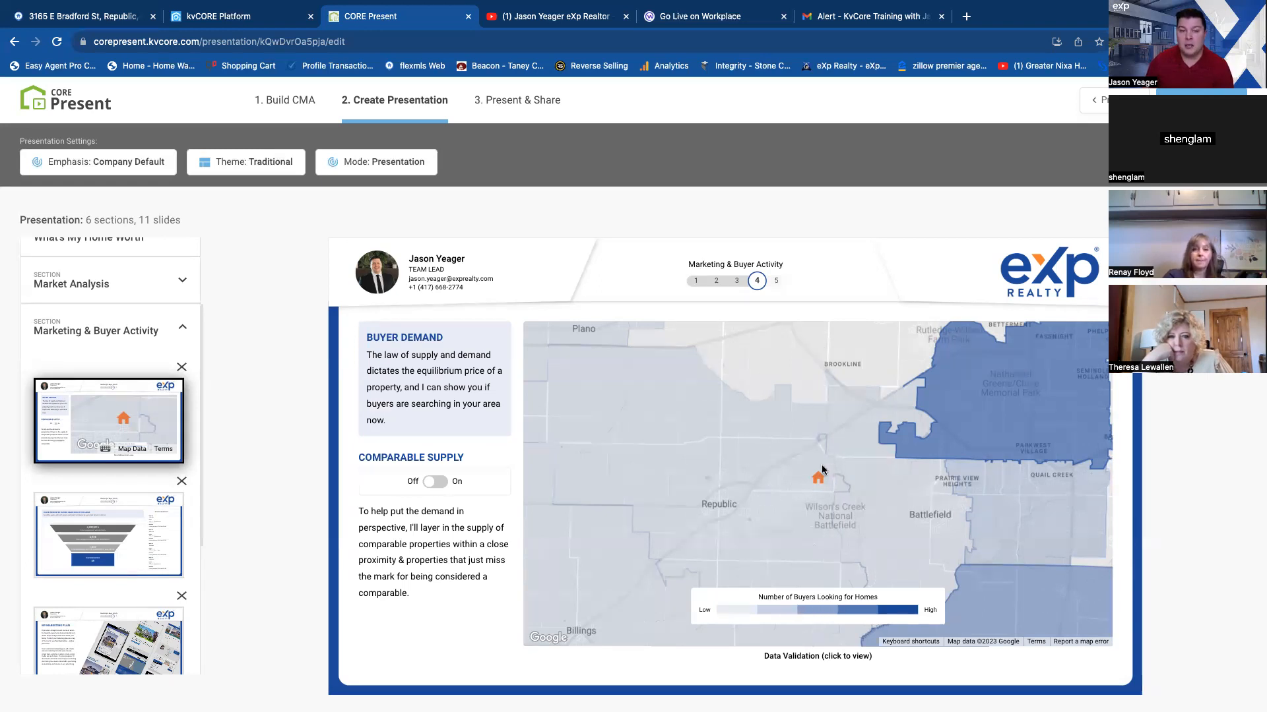
# View the interested buyers funnel, My Marketing Plan and CORE Social slides in the Marketing & Buyer Activity section.
pyautogui.click(105, 542)
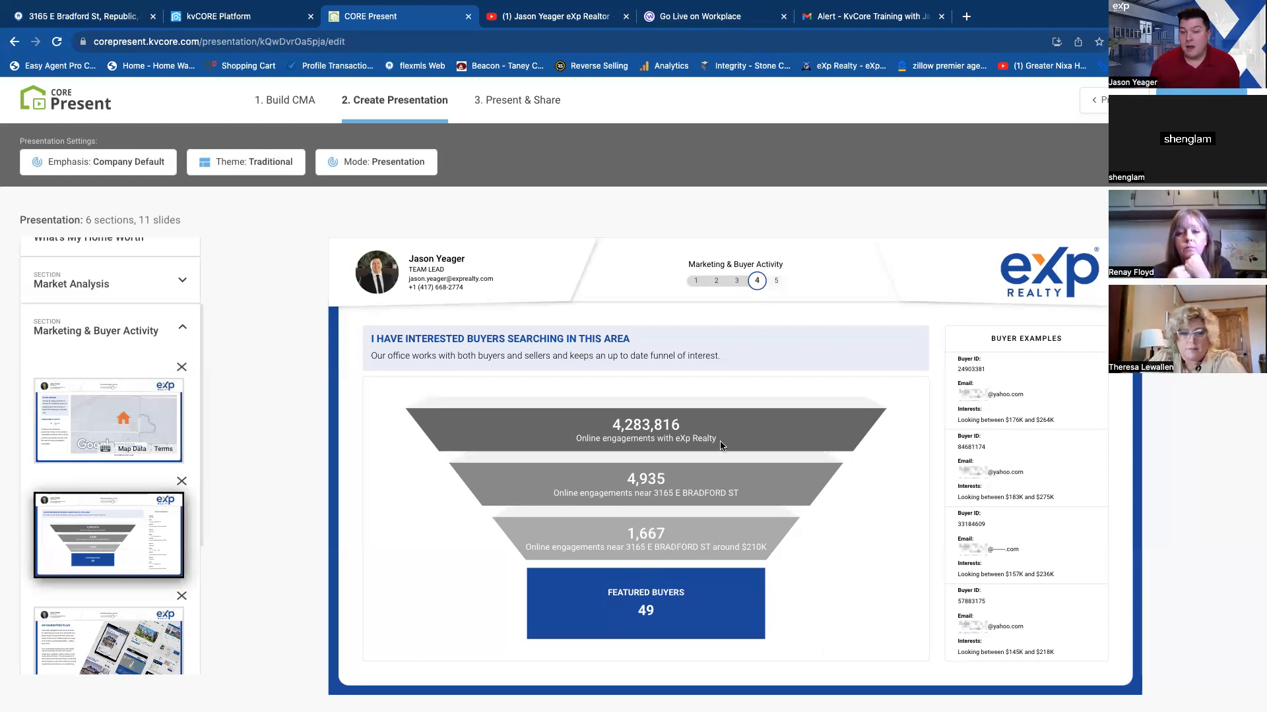
pyautogui.scroll(-4, 144, 496)
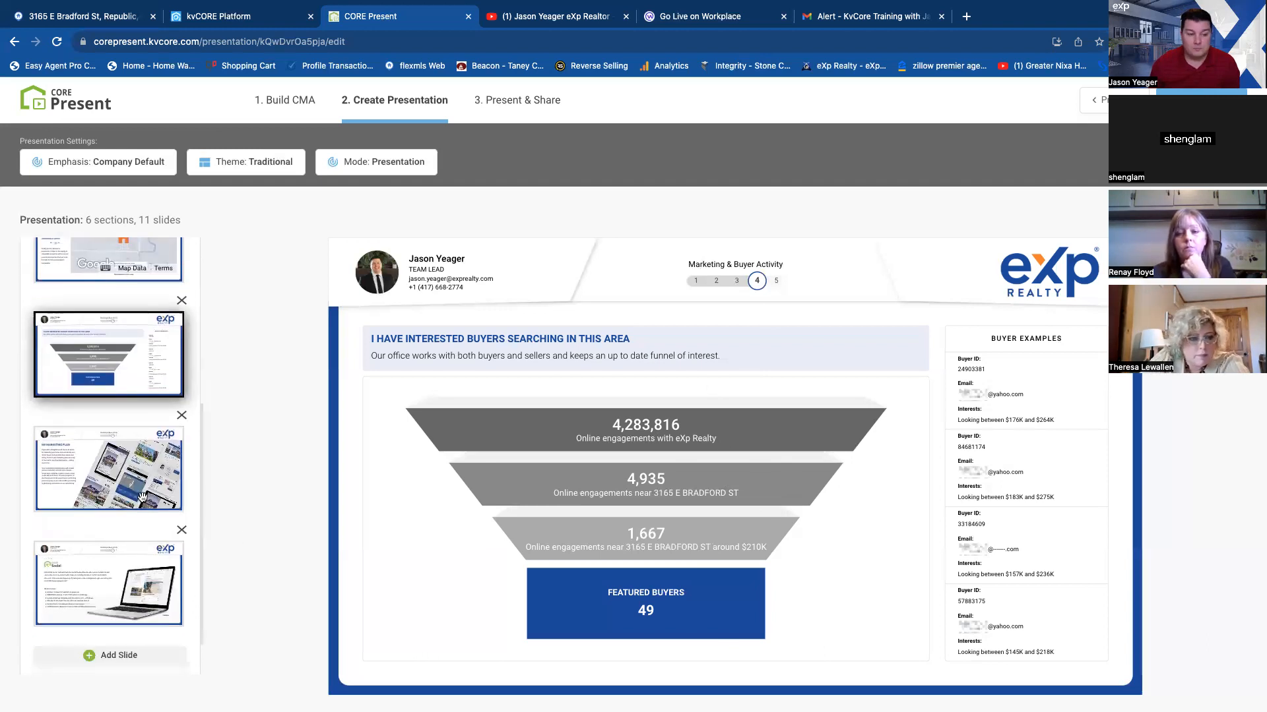
pyautogui.click(144, 496)
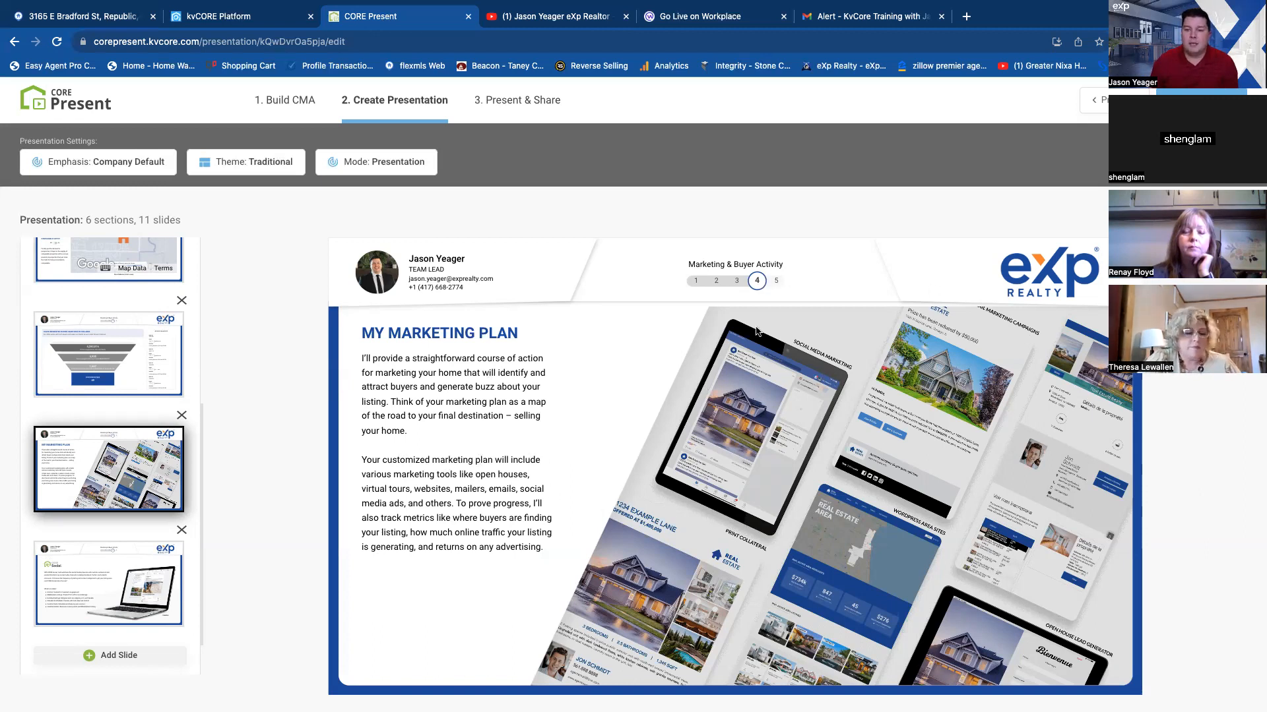
pyautogui.click(133, 579)
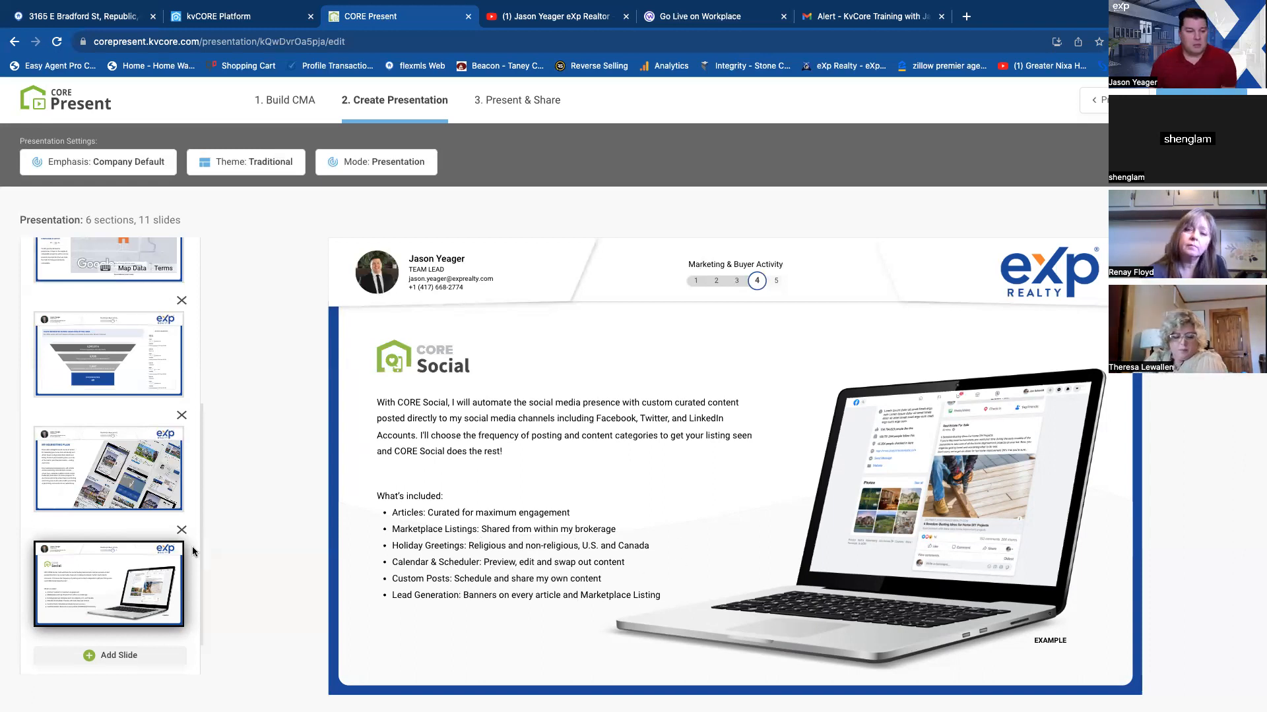
# Show the Thank You slide under Next Steps and try out its Let's Get Started option.
pyautogui.scroll(-2, 129, 606)
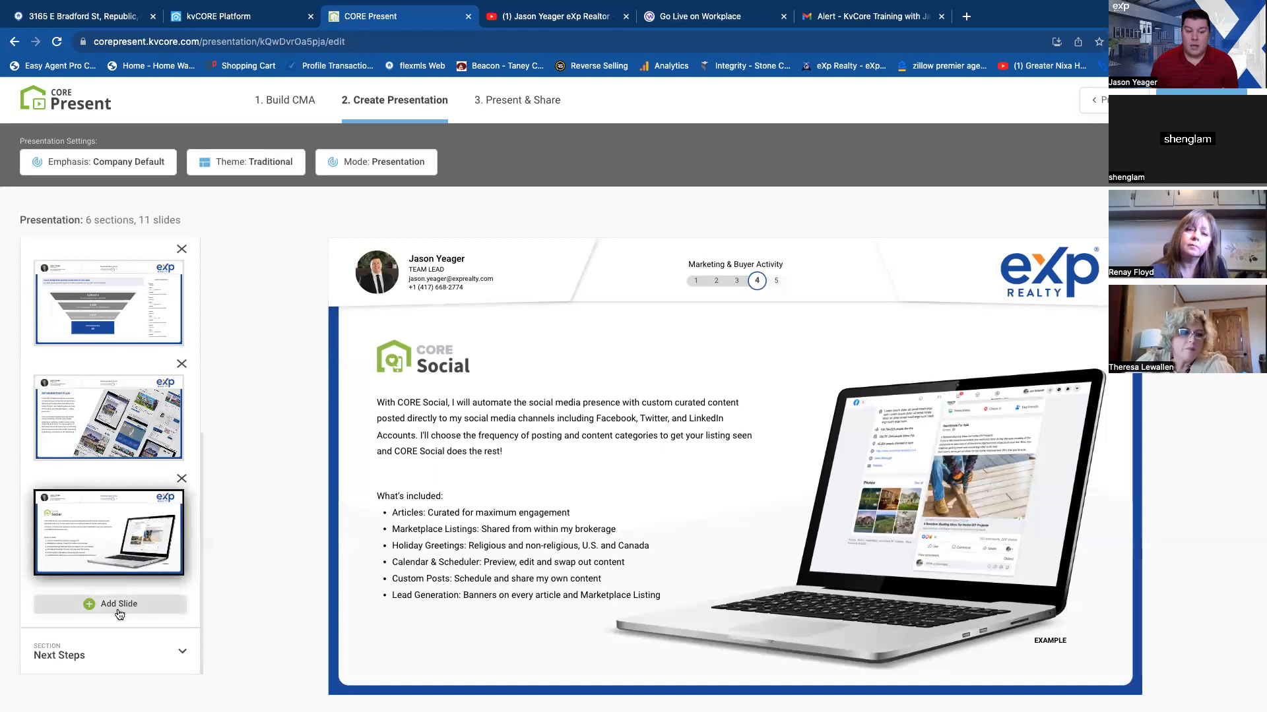
pyautogui.click(118, 655)
pyautogui.click(126, 550)
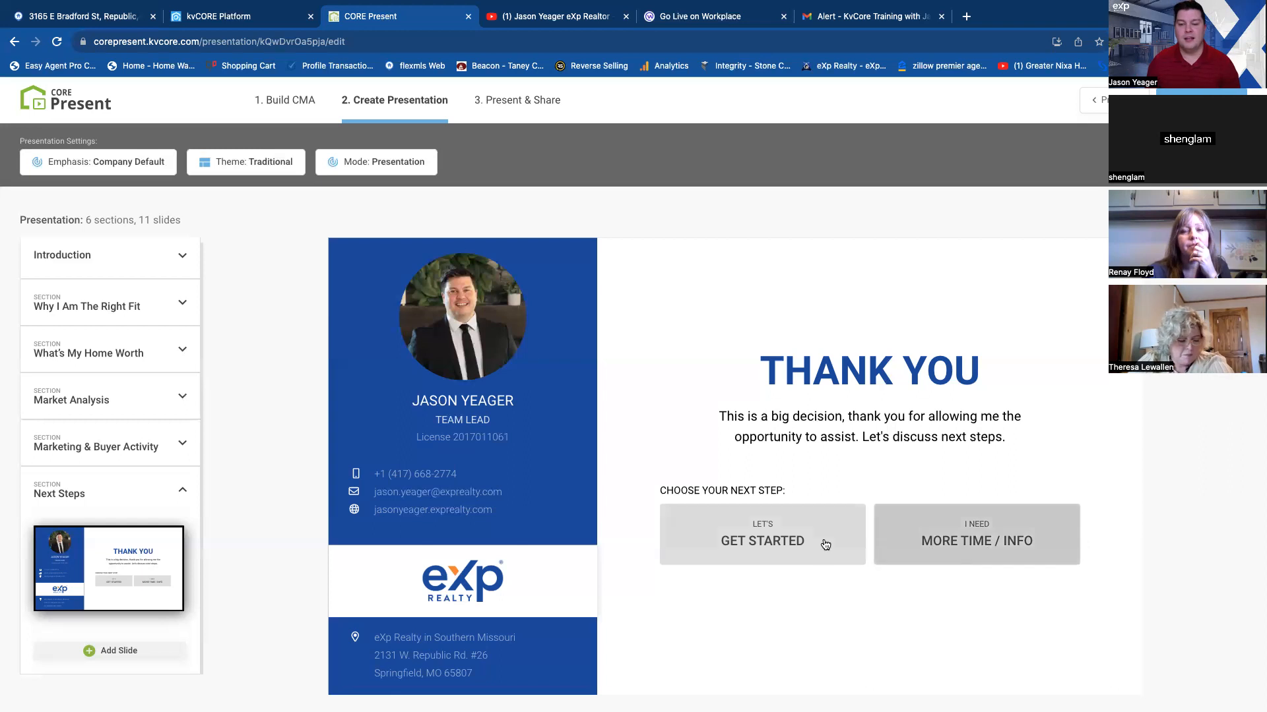
pyautogui.click(787, 539)
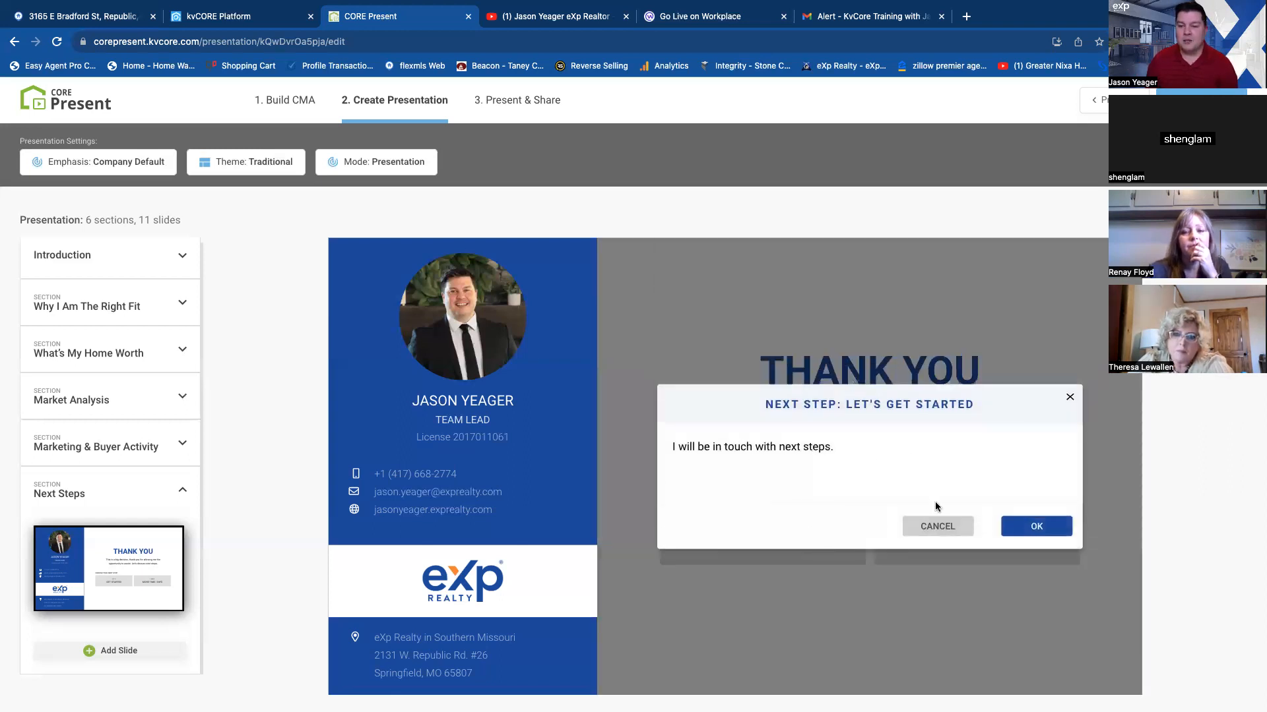
pyautogui.click(1033, 527)
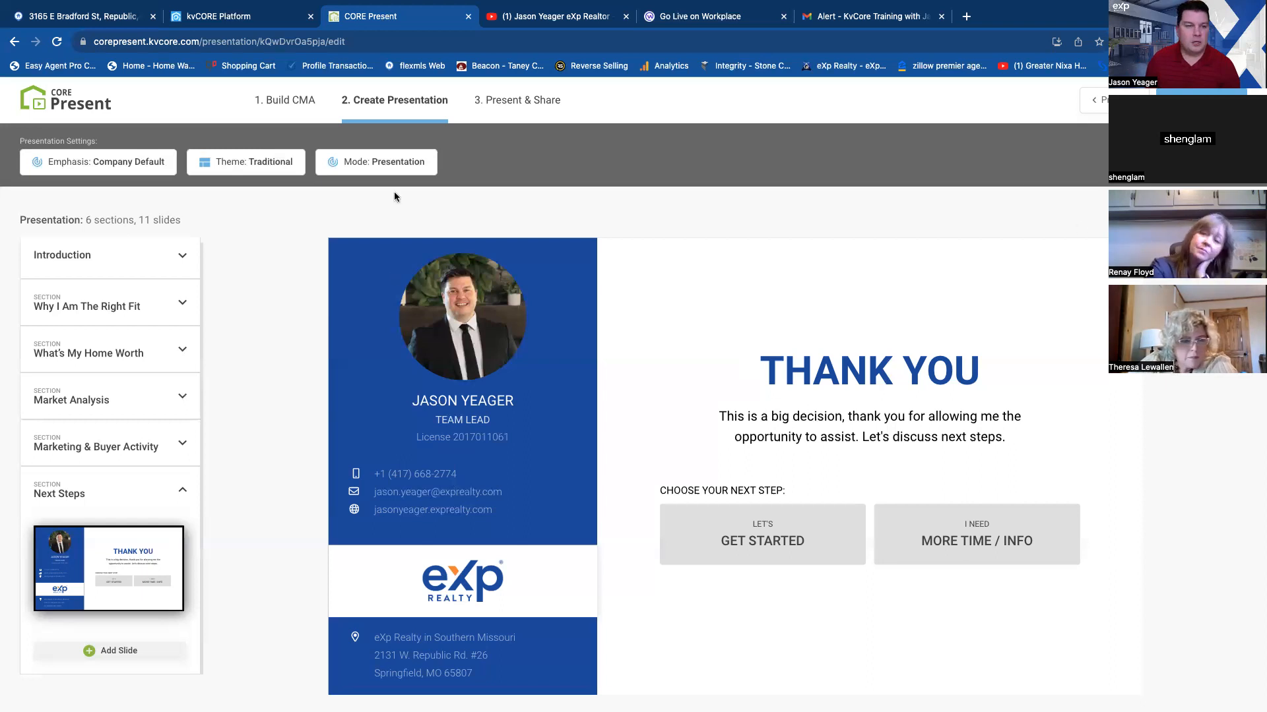
# Go back to the CORE Social slide and look over the available emphasis, mode and theme options.
pyautogui.click(114, 164)
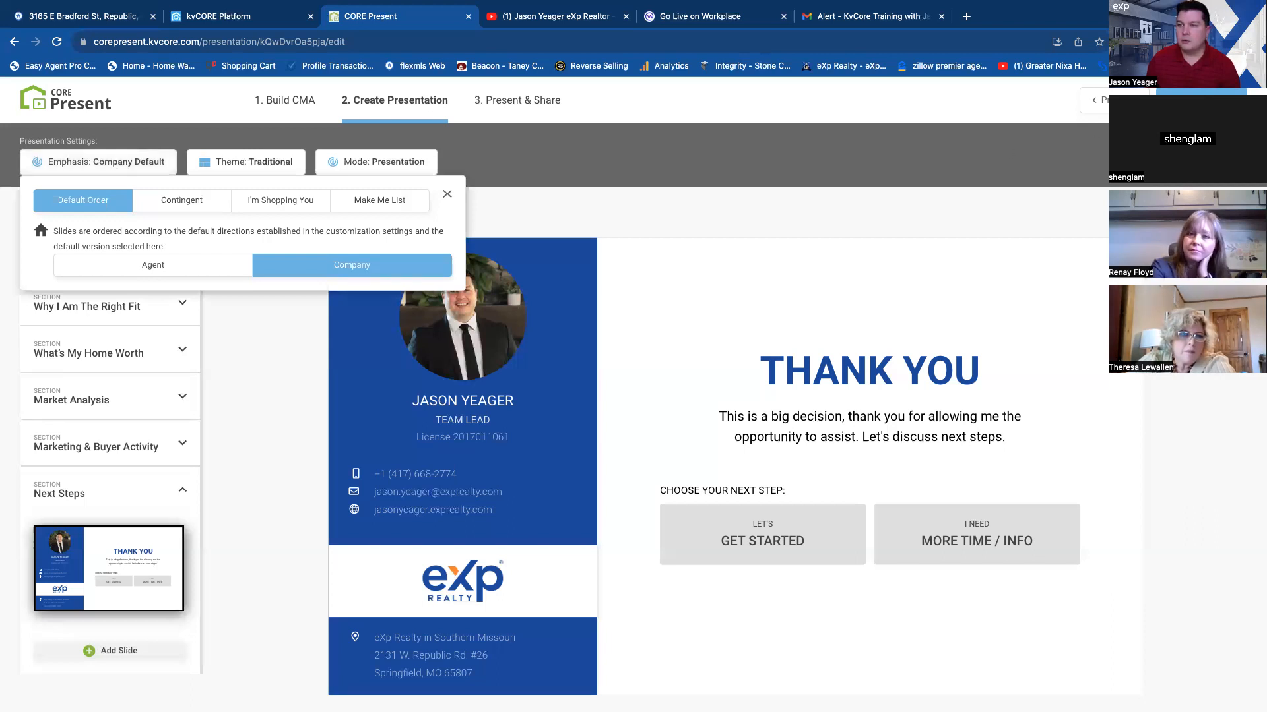
pyautogui.click(1116, 101)
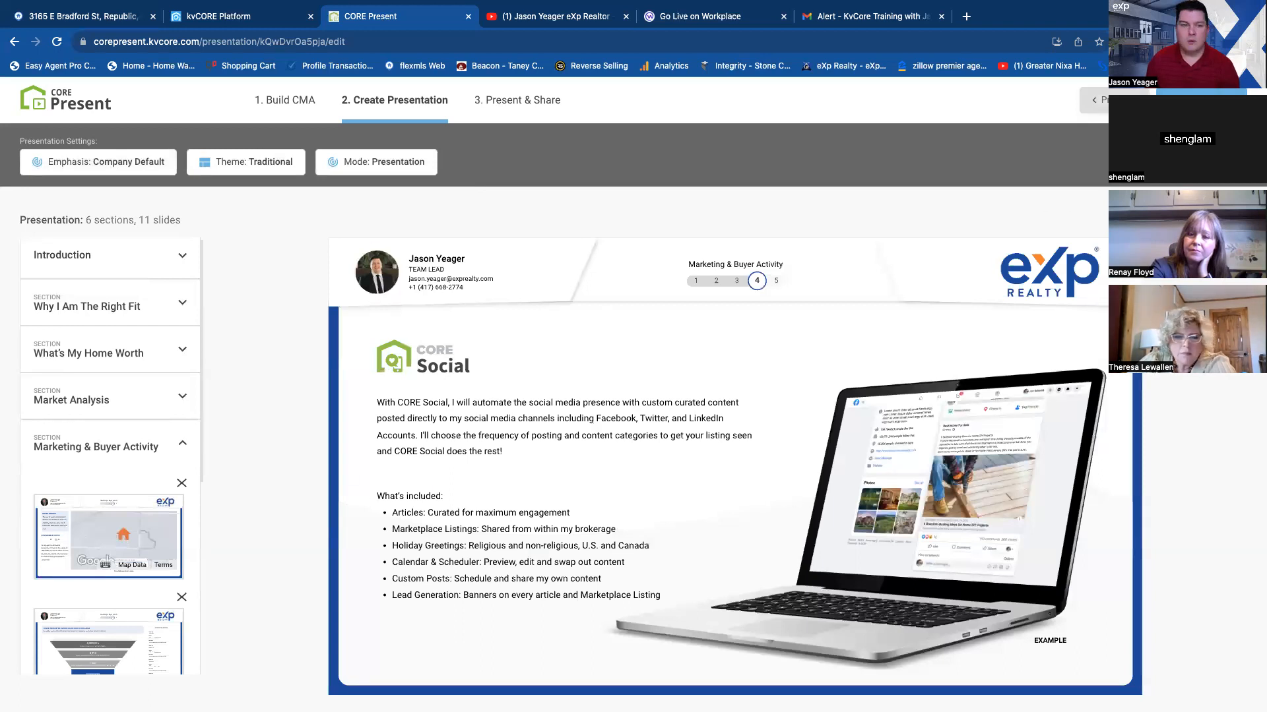
pyautogui.click(384, 165)
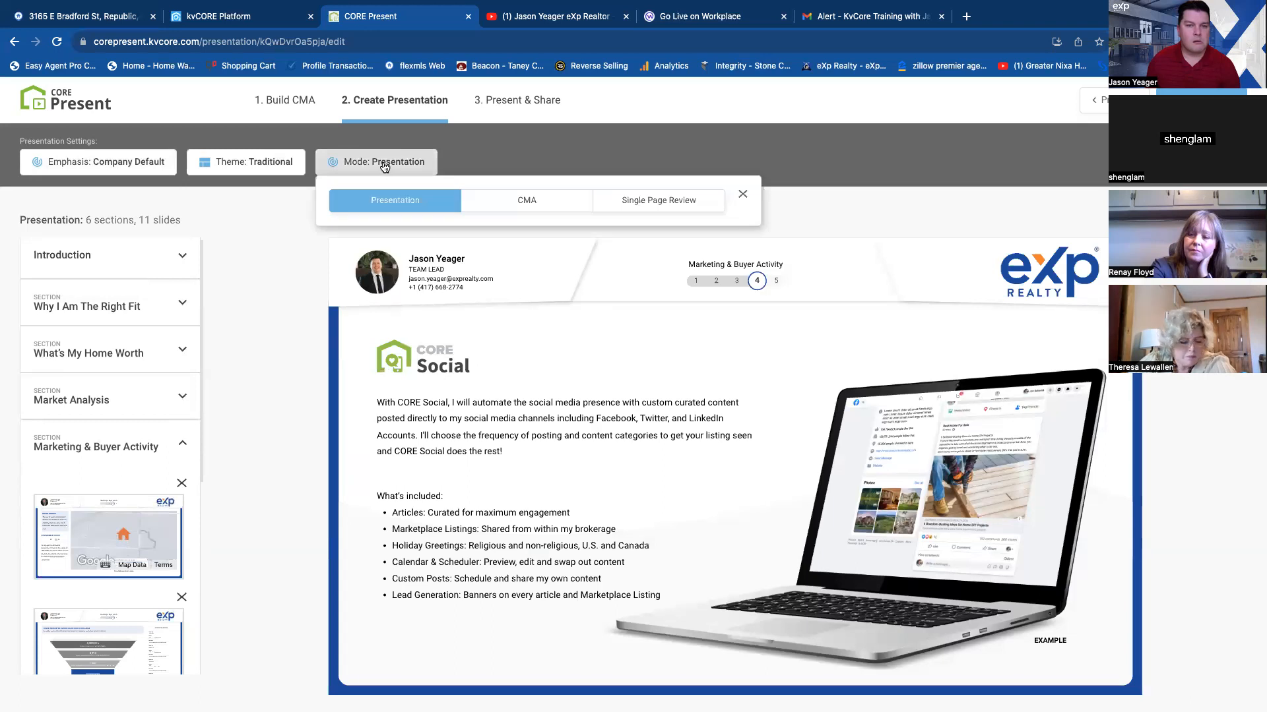
pyautogui.click(251, 165)
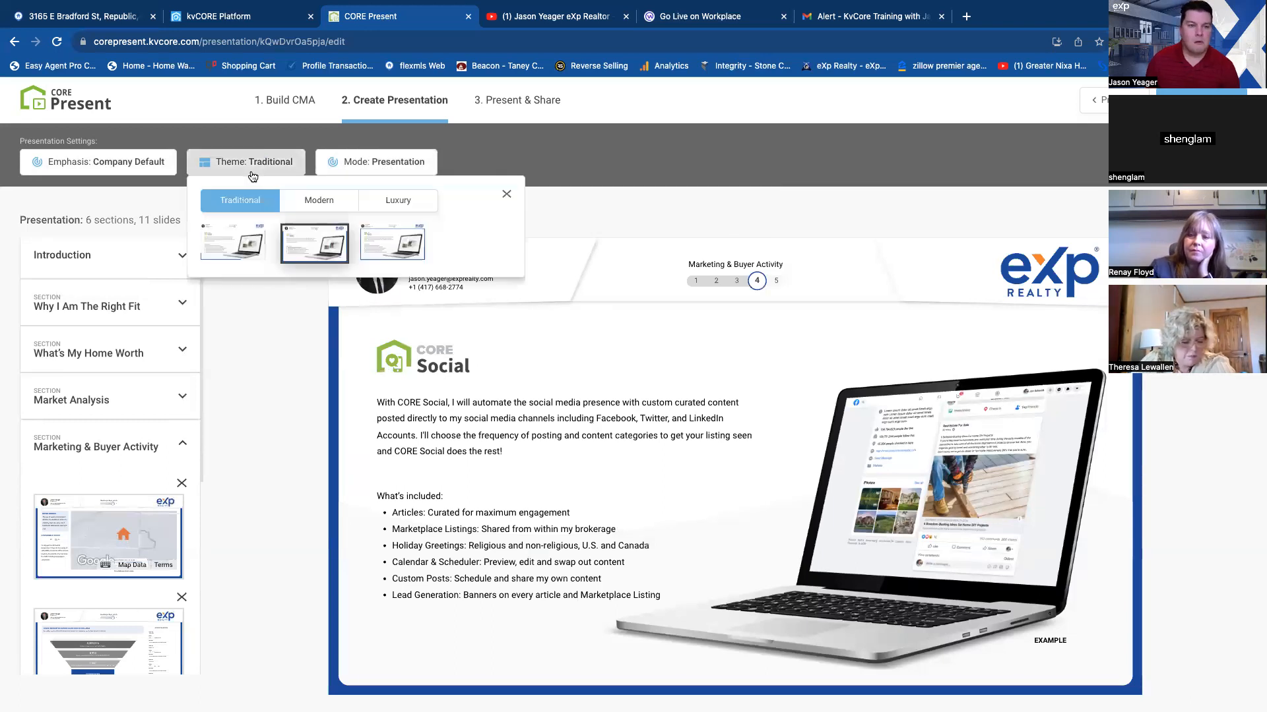
pyautogui.click(140, 164)
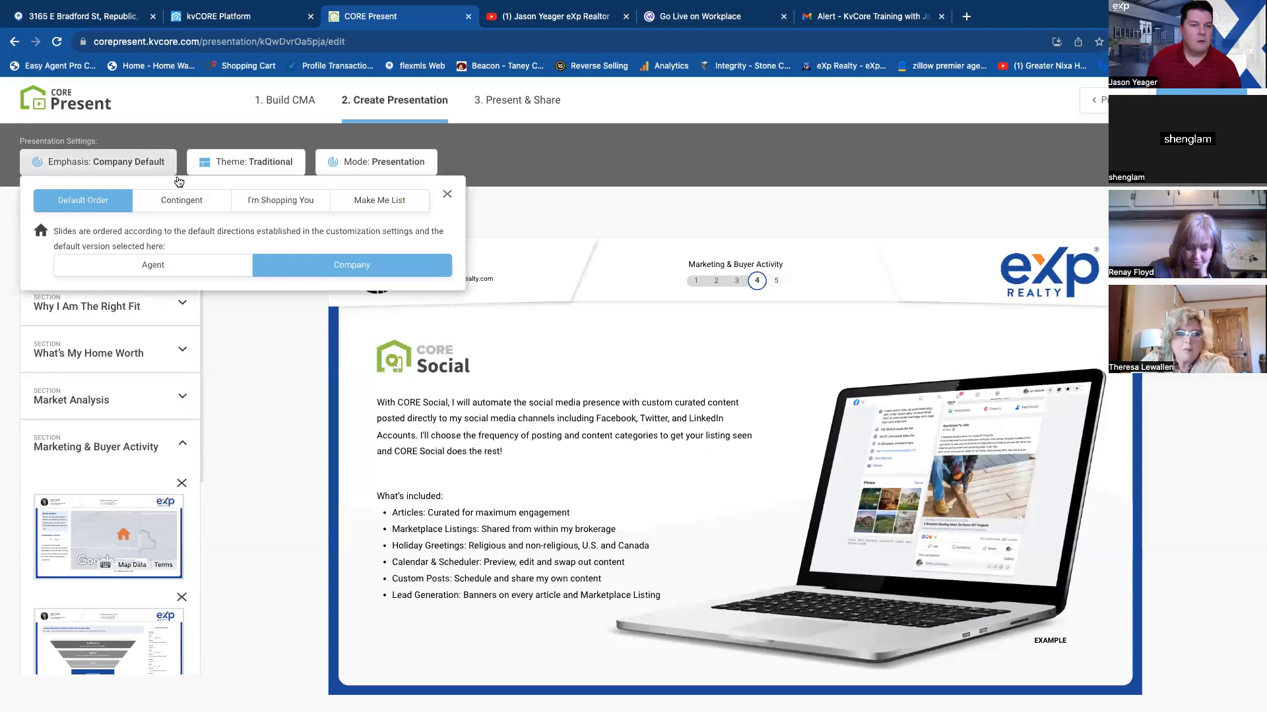
# Collapse the Marketing & Buyer Activity section and expand the Next Steps section.
pyautogui.scroll(-1, 125, 626)
pyautogui.scroll(1, 124, 626)
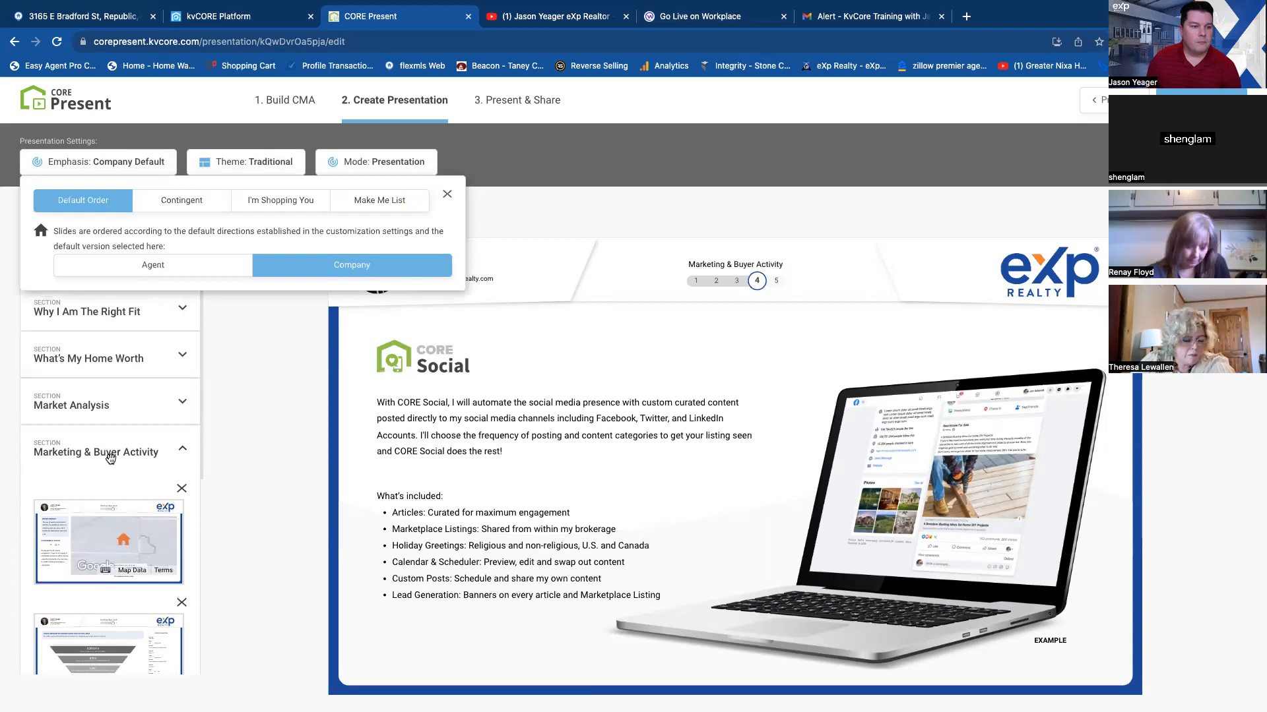
pyautogui.click(132, 450)
pyautogui.click(192, 450)
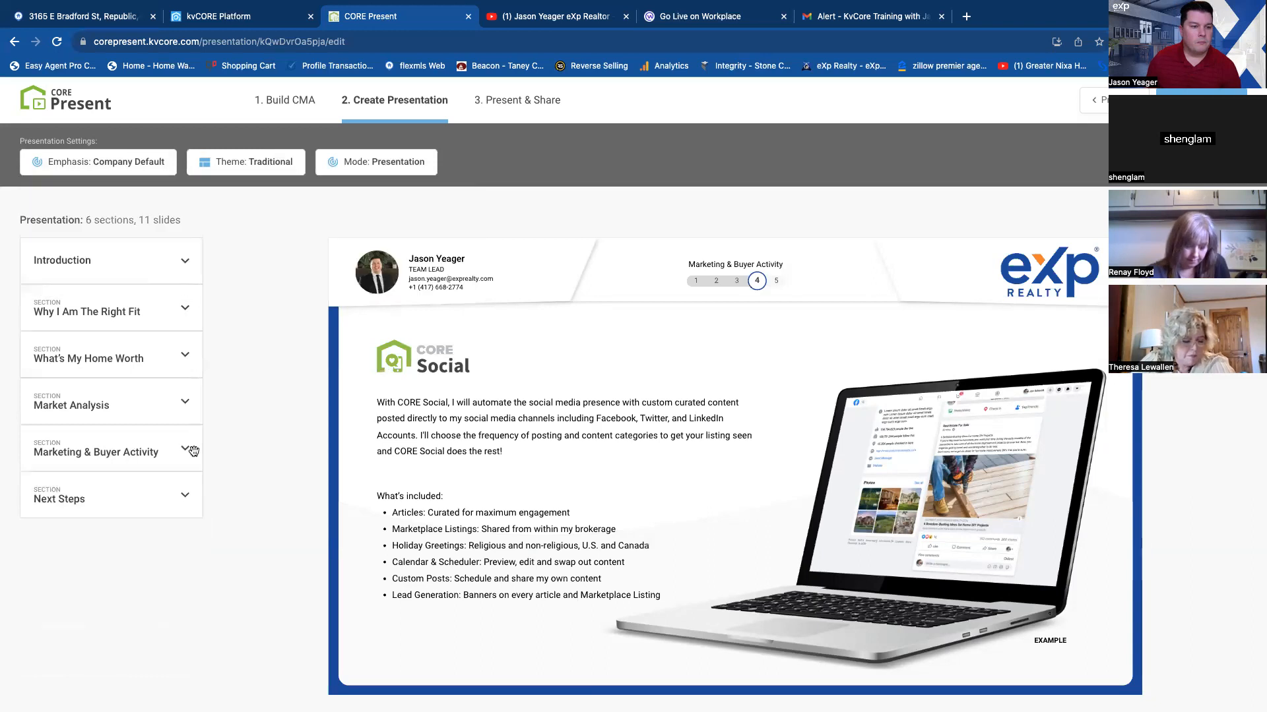
pyautogui.click(184, 496)
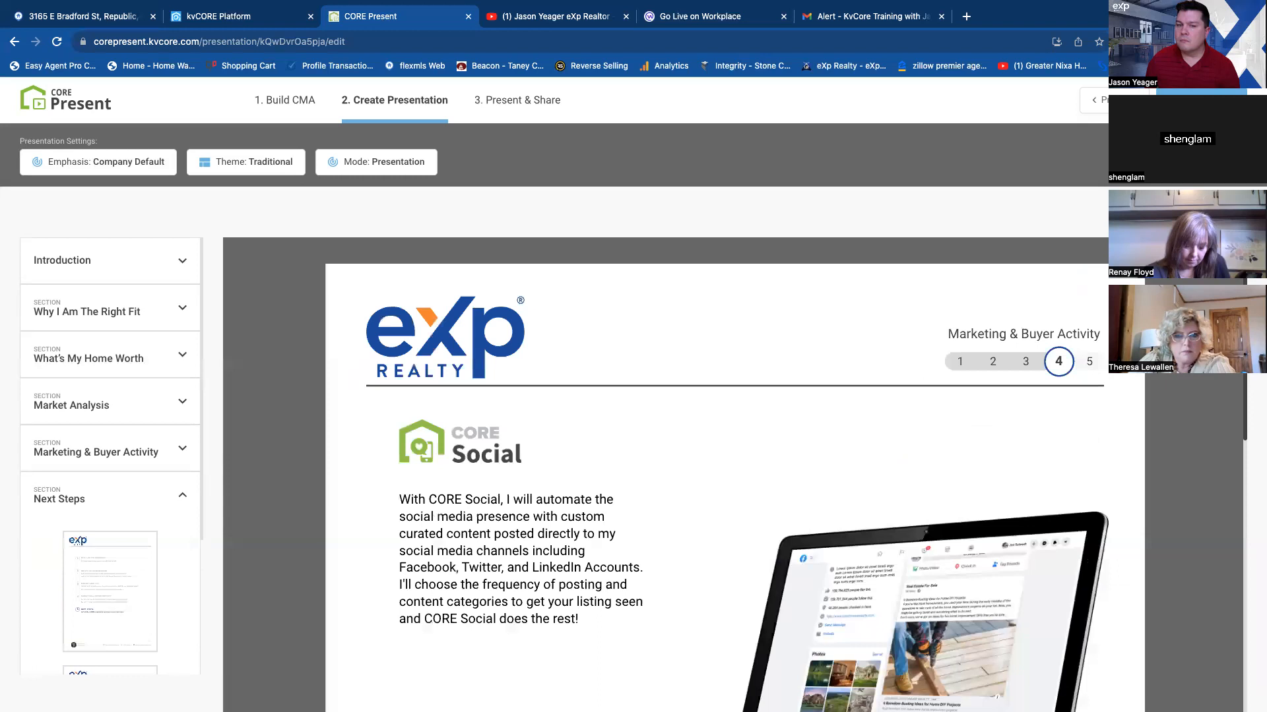
# Look over the portrait page version of the CORE Social slide.
pyautogui.scroll(-10, 857, 545)
pyautogui.scroll(5, 857, 544)
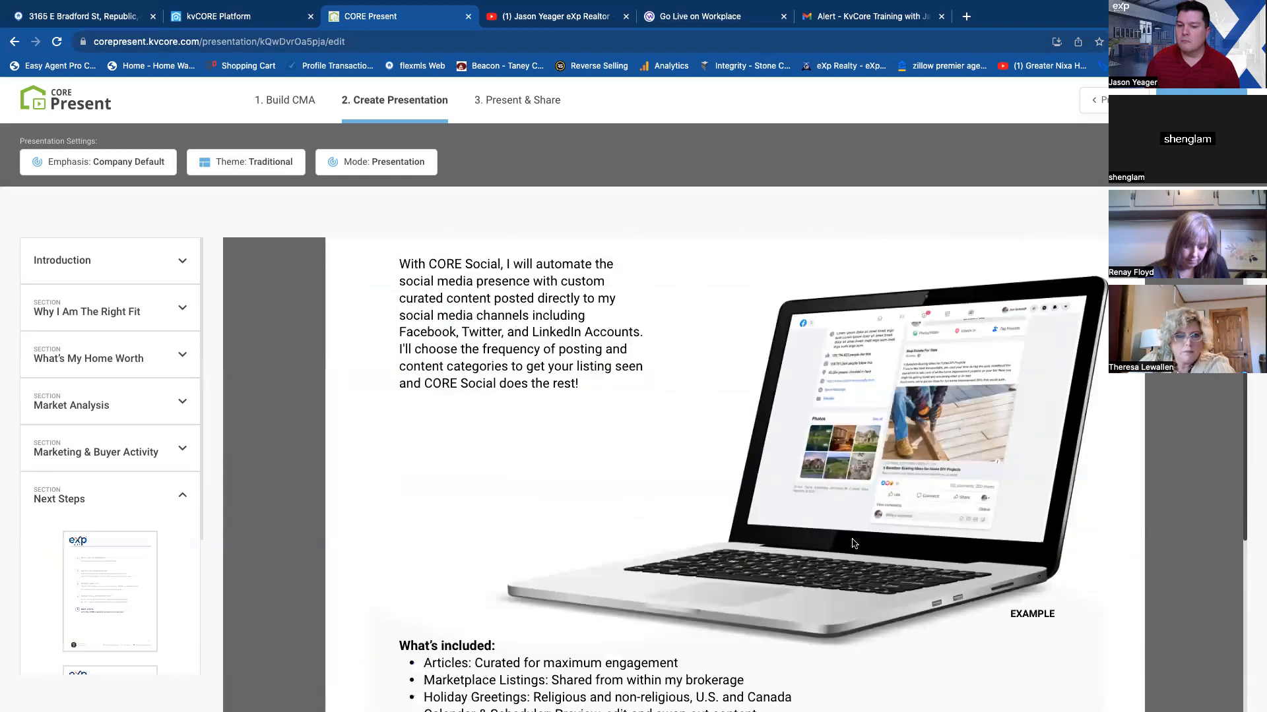
pyautogui.scroll(4, 853, 543)
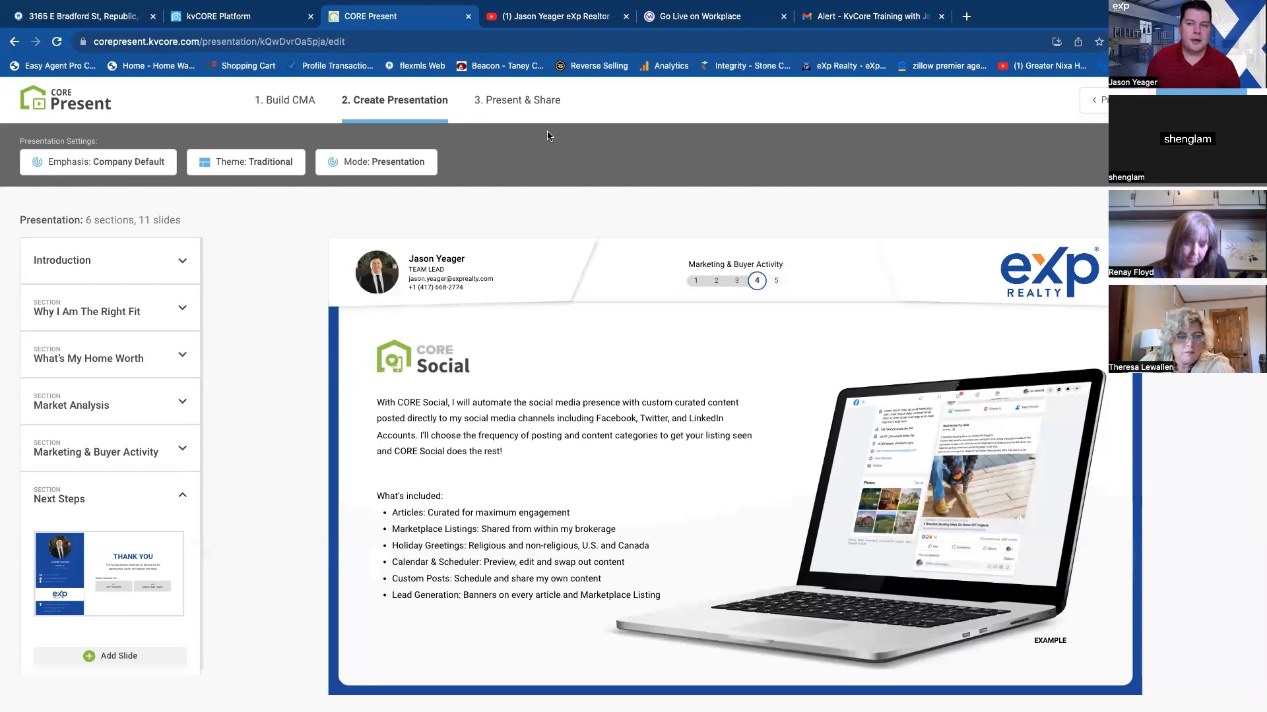
# Collapse the Next Steps section and toggle the Introduction section of the presentation.
pyautogui.click(79, 265)
pyautogui.click(80, 265)
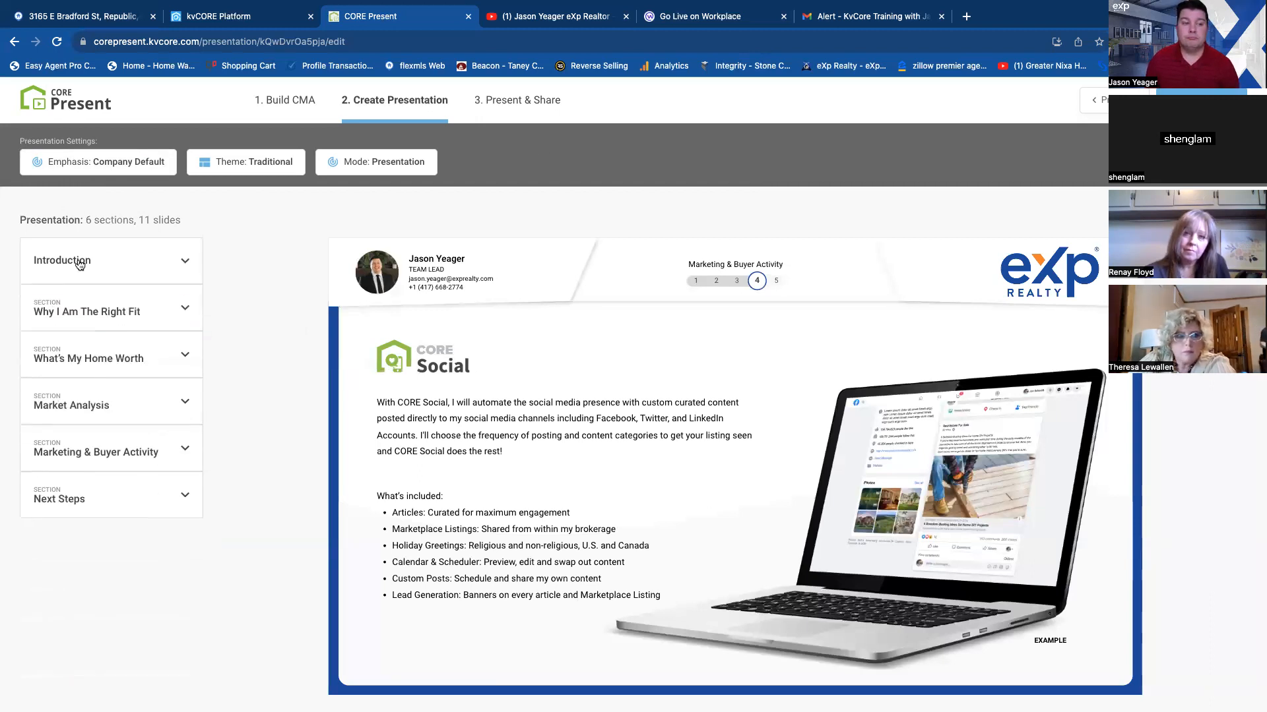
pyautogui.click(79, 265)
pyautogui.click(79, 265)
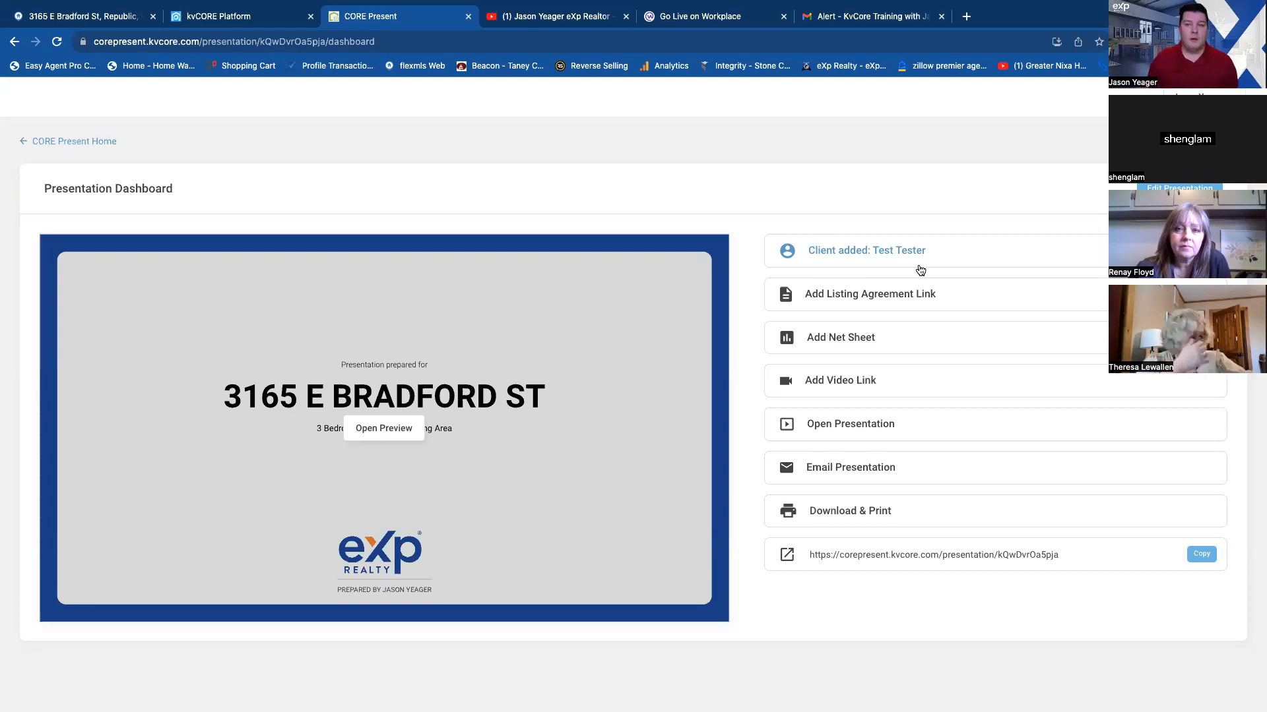
# Look over the options for adding a listing agreement by URL or PDF and leave without adding one.
pyautogui.click(872, 296)
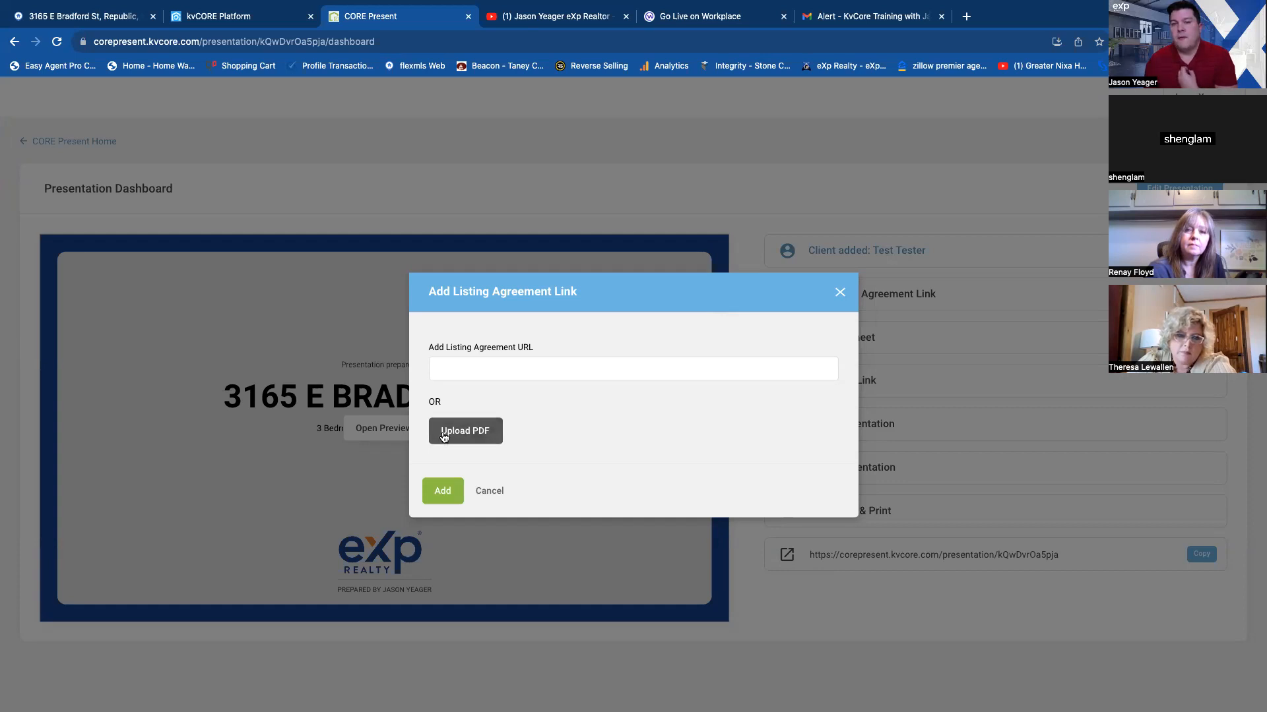
pyautogui.click(489, 492)
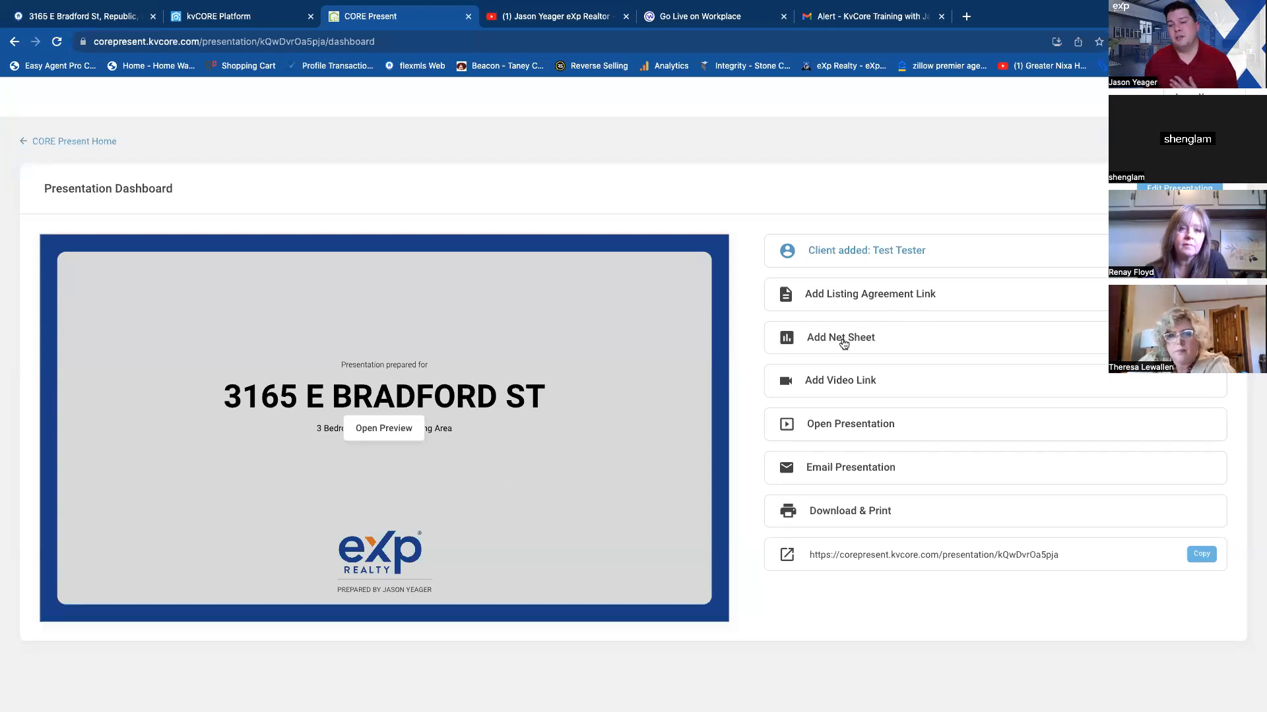
# Return to the CORE Present home and open the web version of the most recently updated past presentation.
pyautogui.click(97, 143)
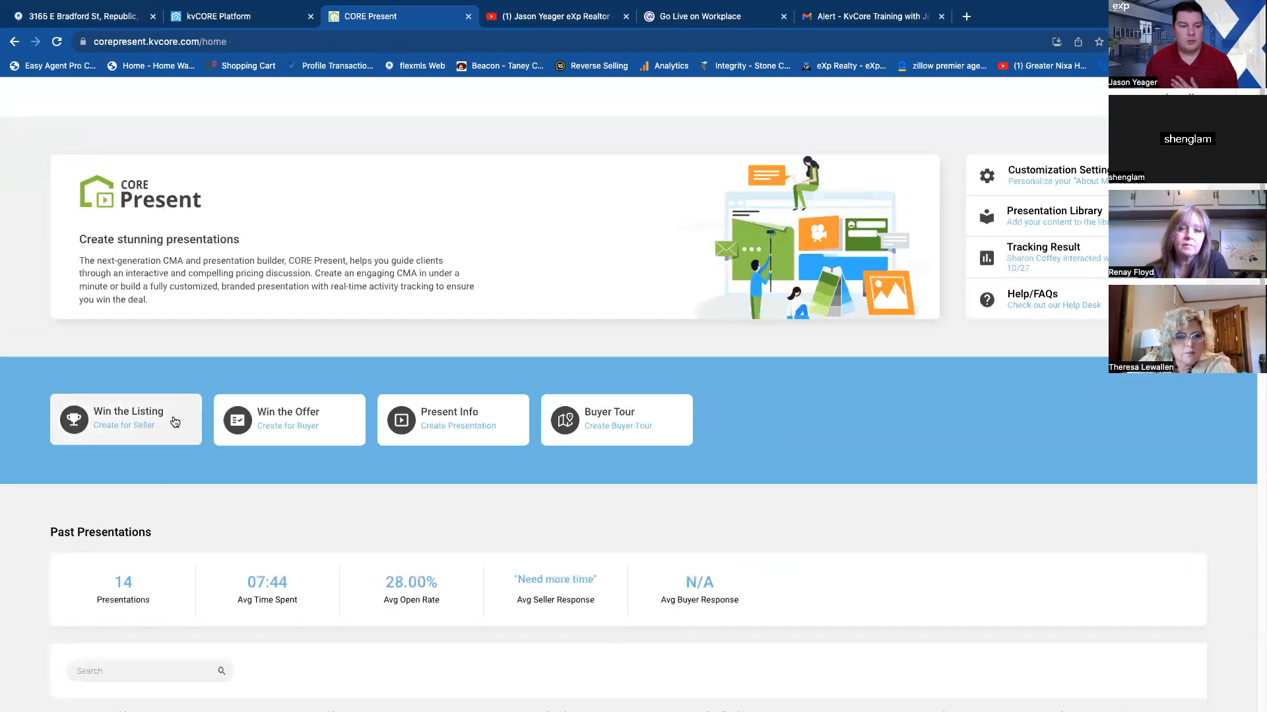
pyautogui.scroll(-3, 152, 452)
pyautogui.scroll(-3, 147, 452)
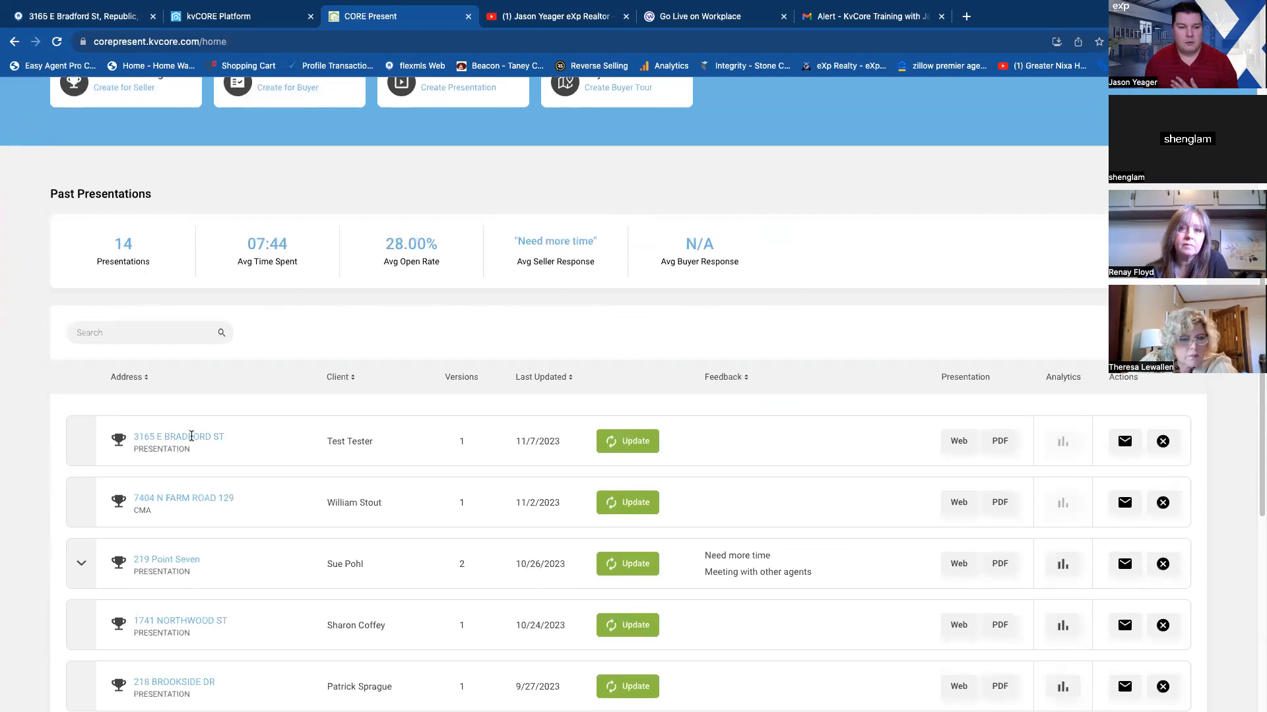
pyautogui.click(960, 442)
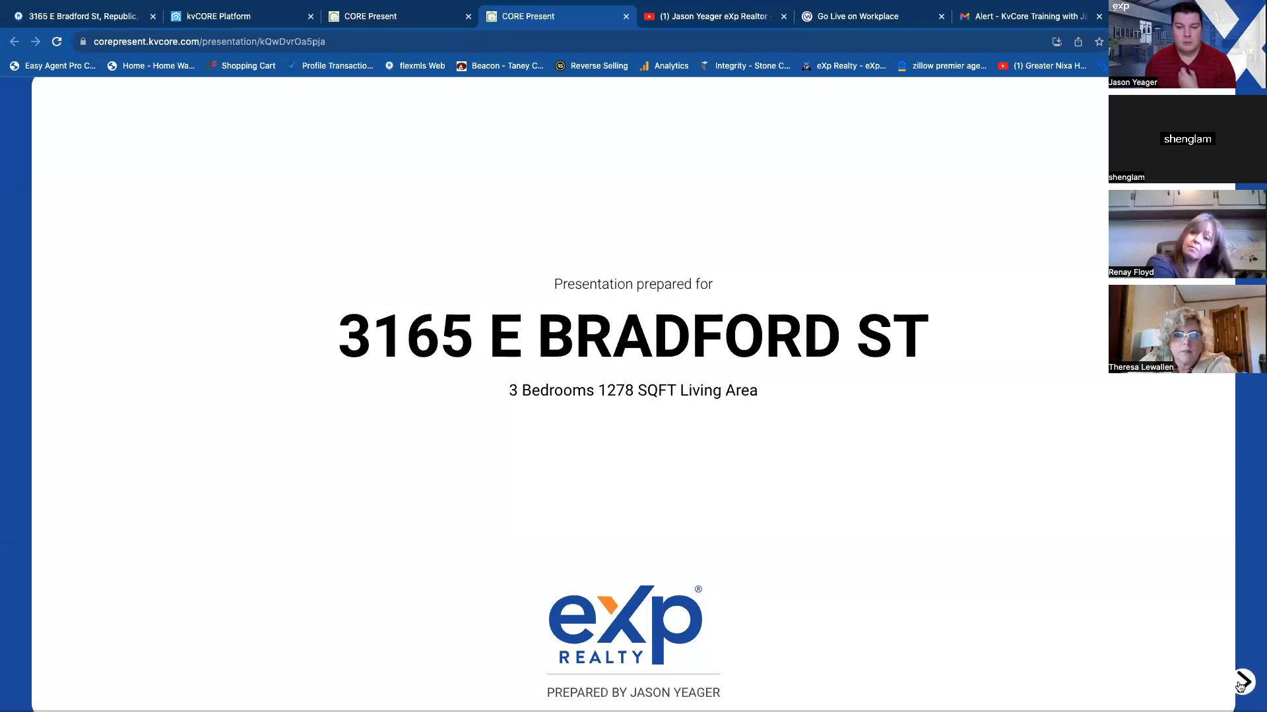
# Page through the web presentation from the cover to the Thank You slide, rechecking the CORE Social slide.
pyautogui.click(1238, 684)
pyautogui.click(1241, 684)
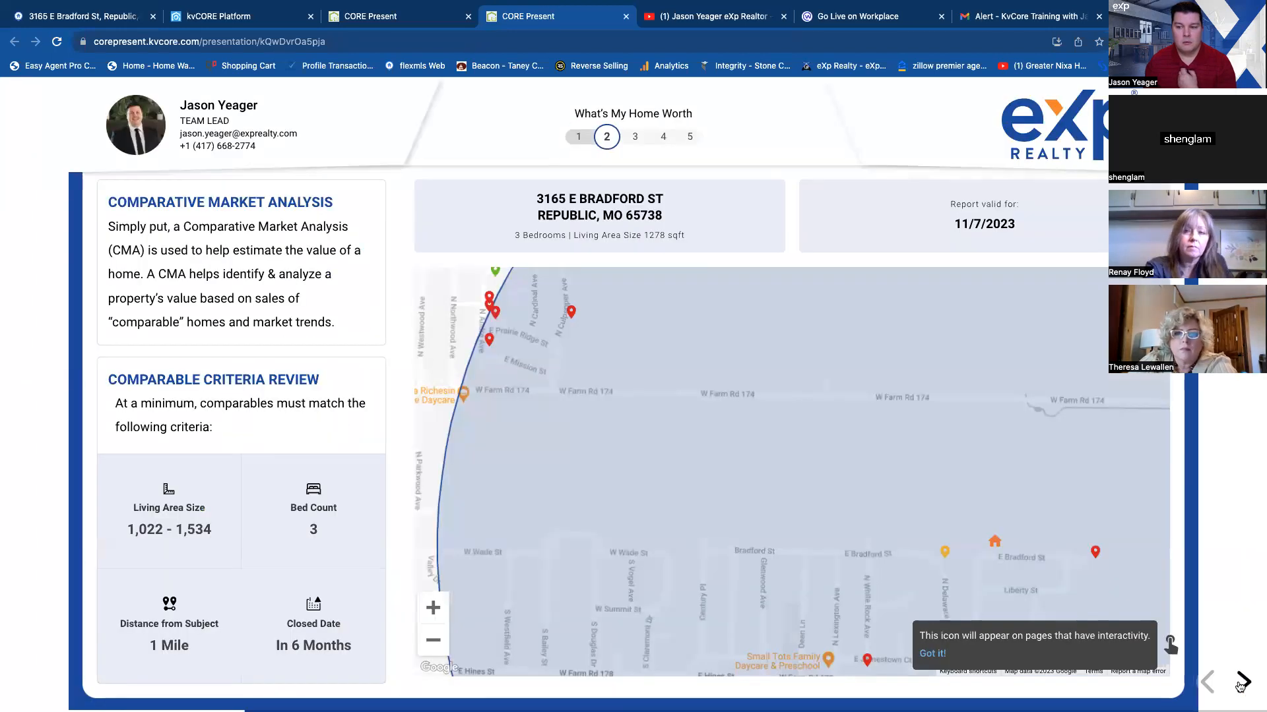
pyautogui.click(1240, 684)
pyautogui.click(1240, 684)
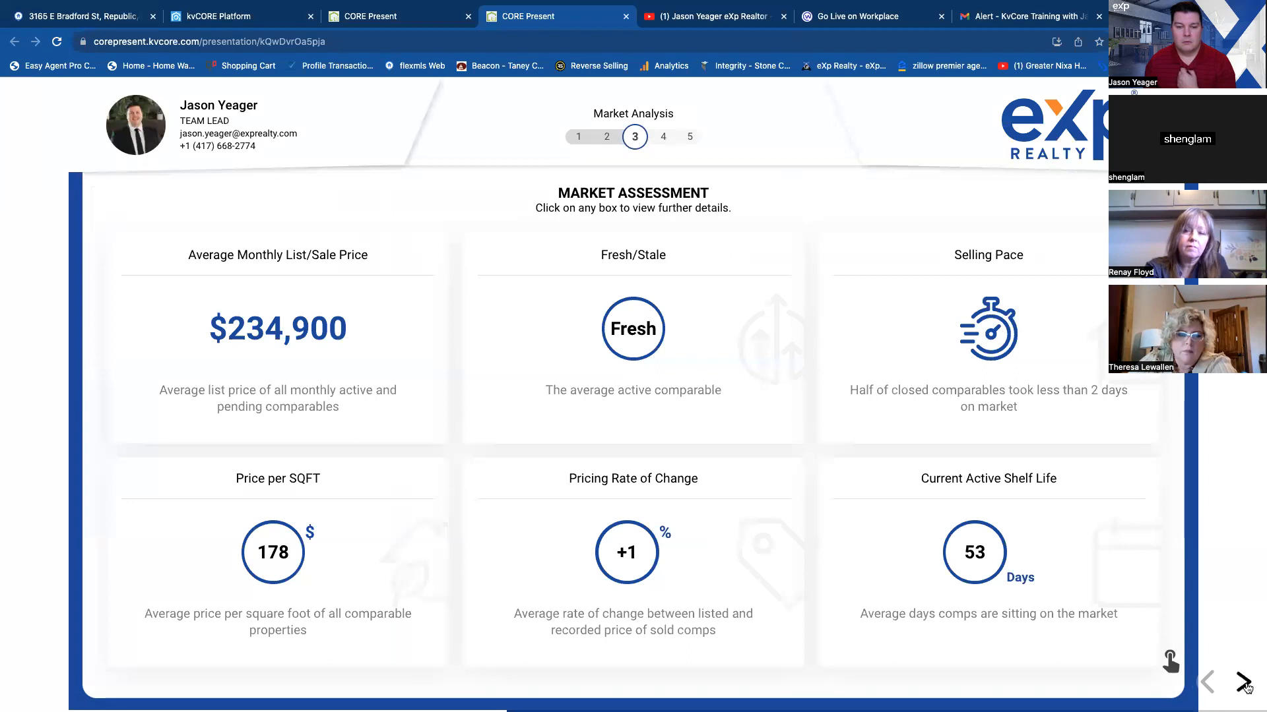
pyautogui.click(1244, 685)
pyautogui.click(1244, 684)
pyautogui.click(1244, 684)
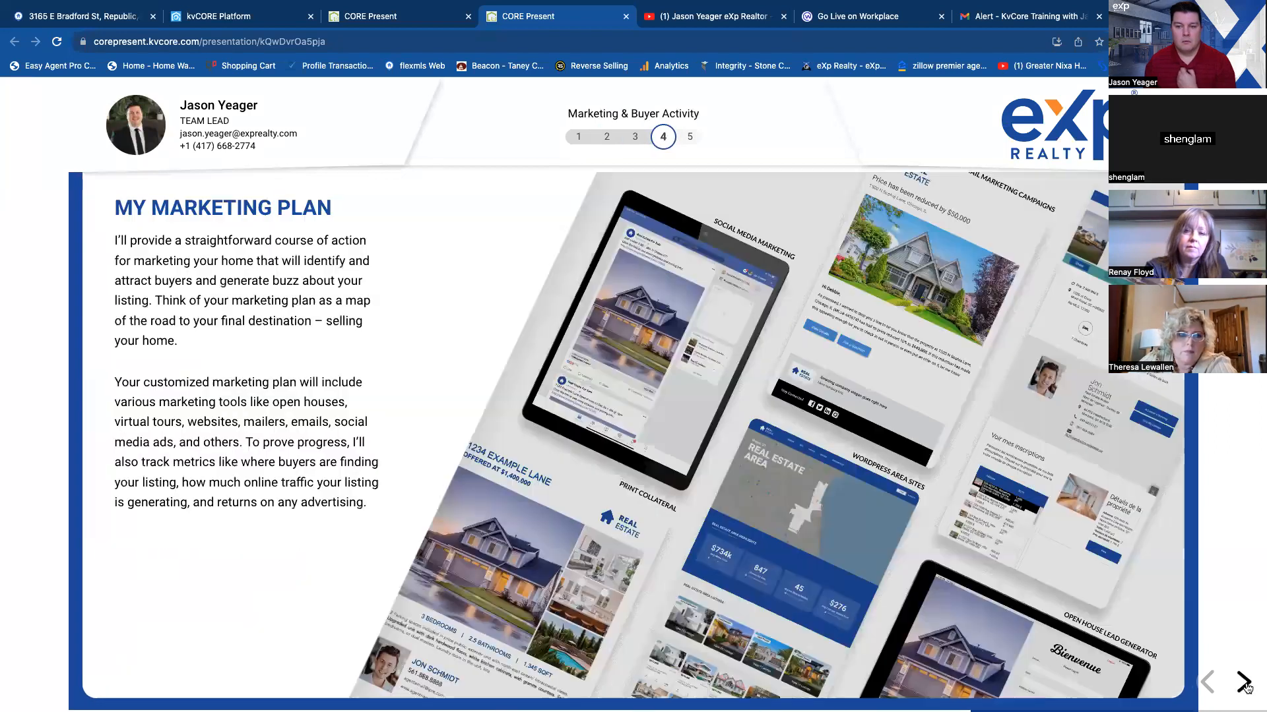
pyautogui.click(1243, 684)
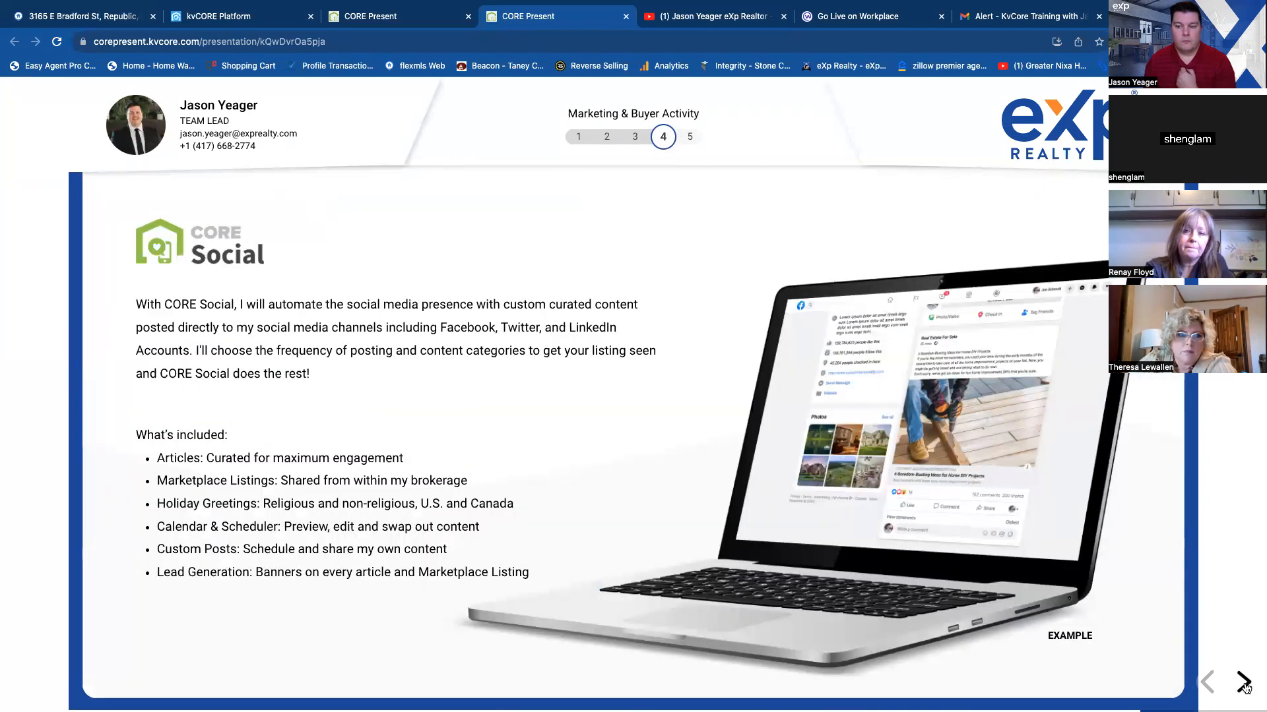
pyautogui.click(1243, 684)
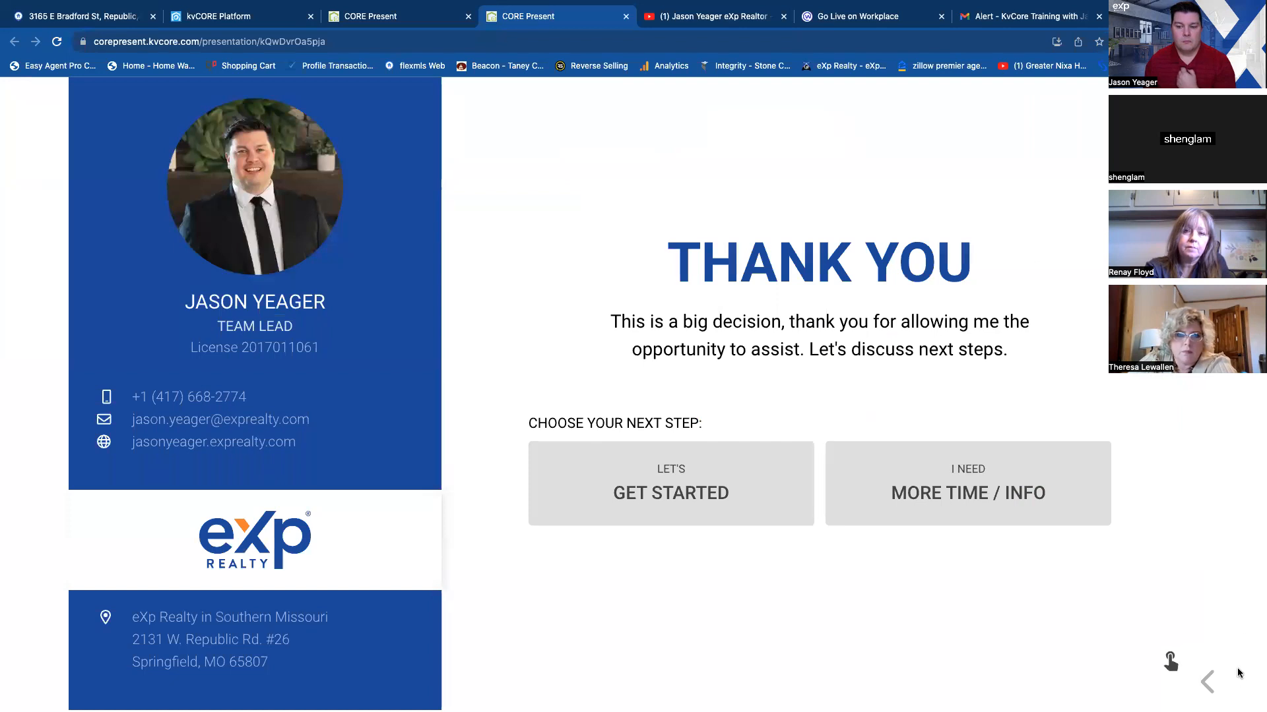
pyautogui.click(1207, 682)
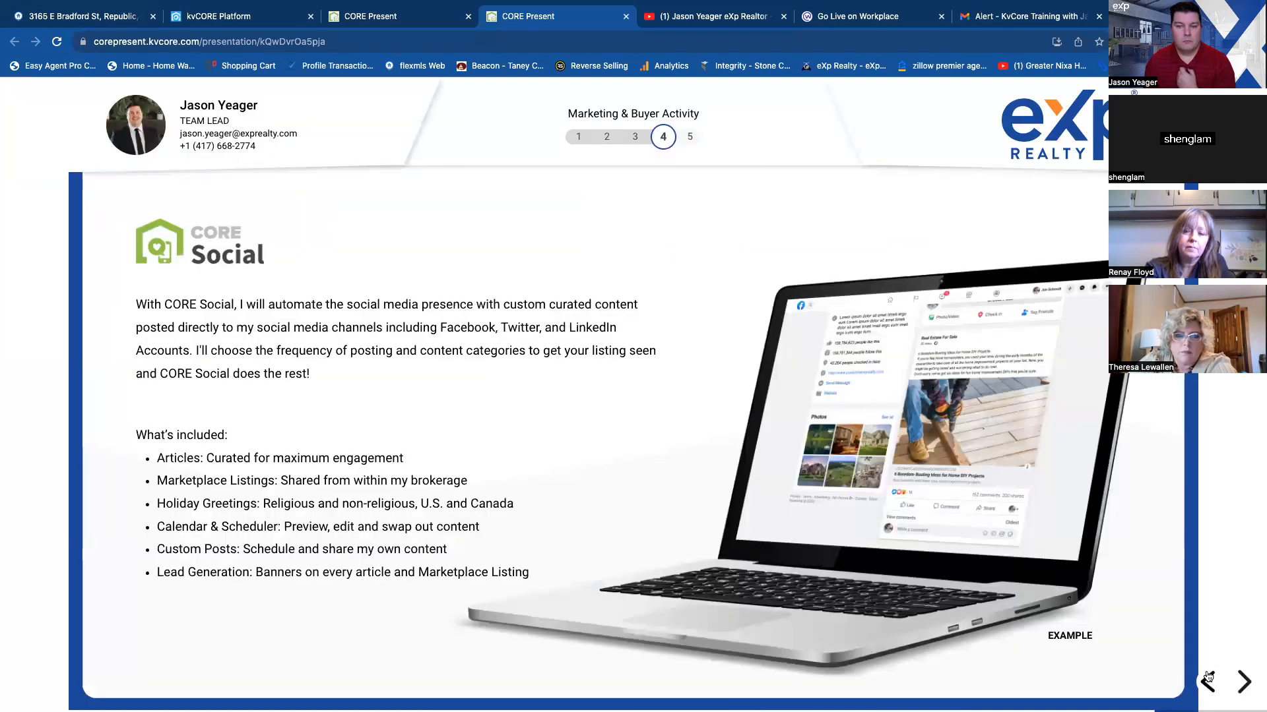
pyautogui.click(1244, 684)
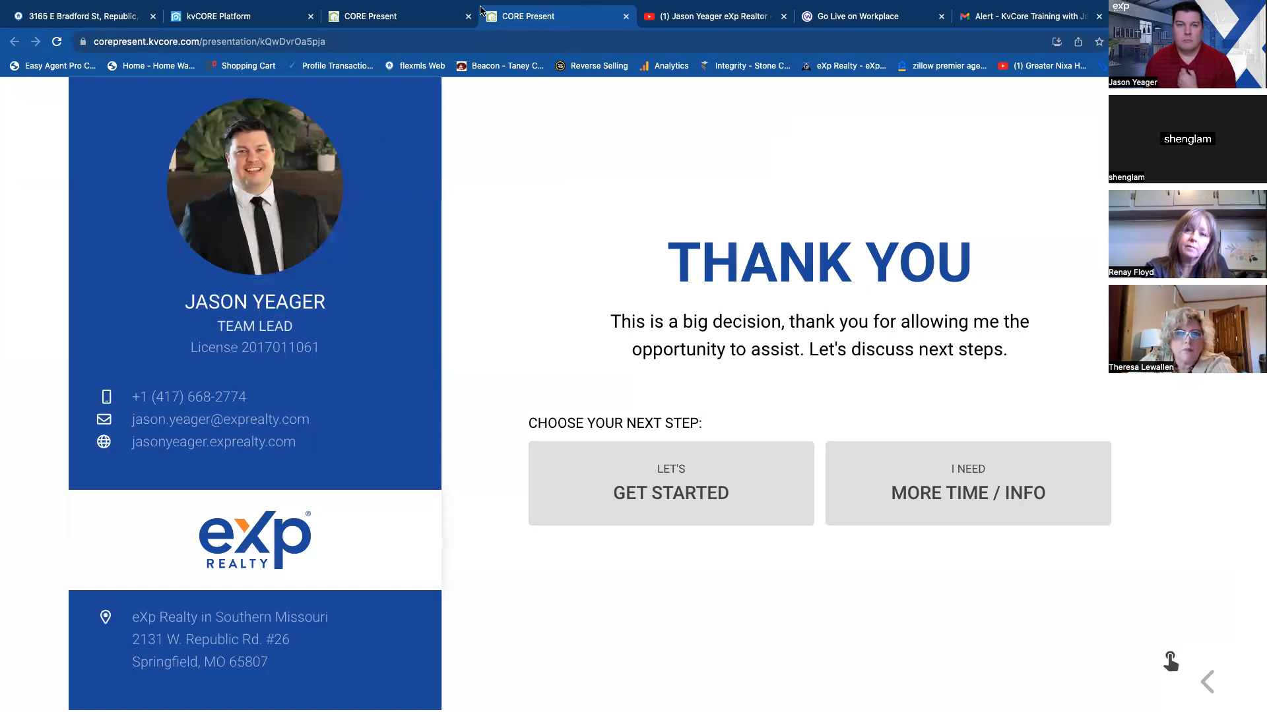
# Go back to the CORE Present home page and look over its customization, library and tracking options.
pyautogui.click(379, 20)
pyautogui.scroll(5, 607, 370)
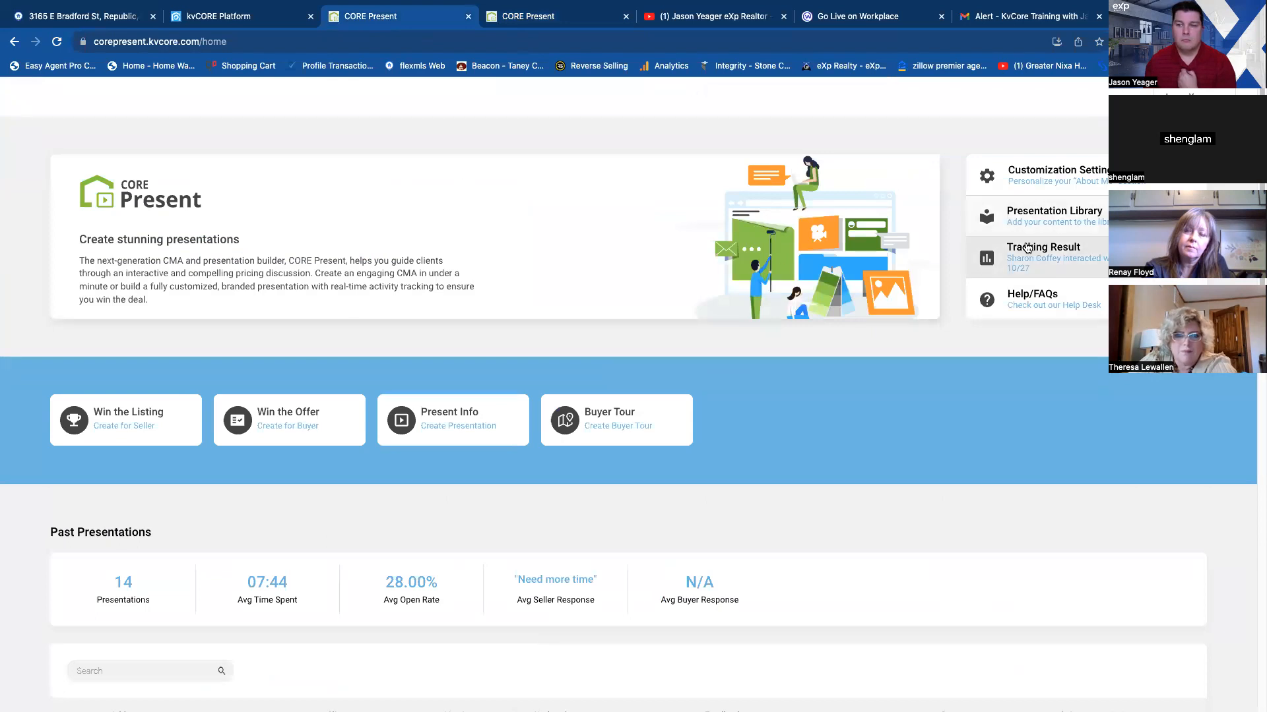
# Switch to the kvCORE contact record, add a CORE Present presentation from it, and close the resulting CMA page.
pyautogui.click(254, 20)
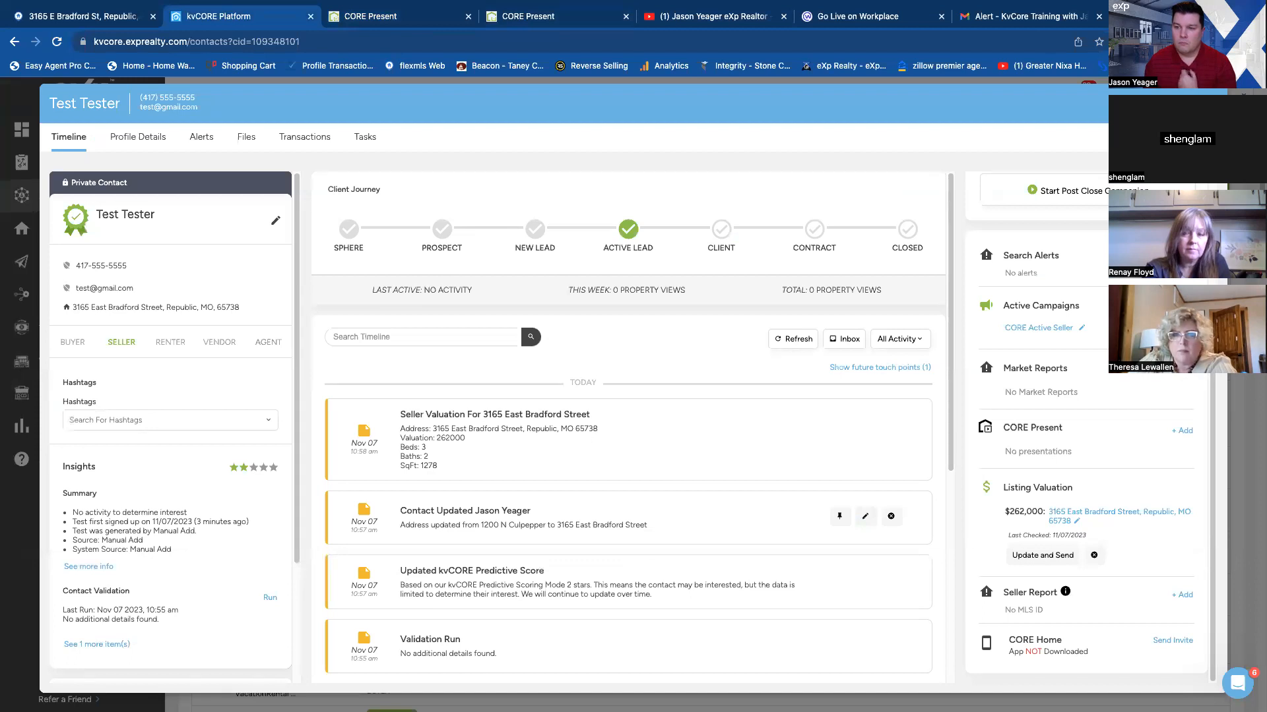
pyautogui.click(1183, 432)
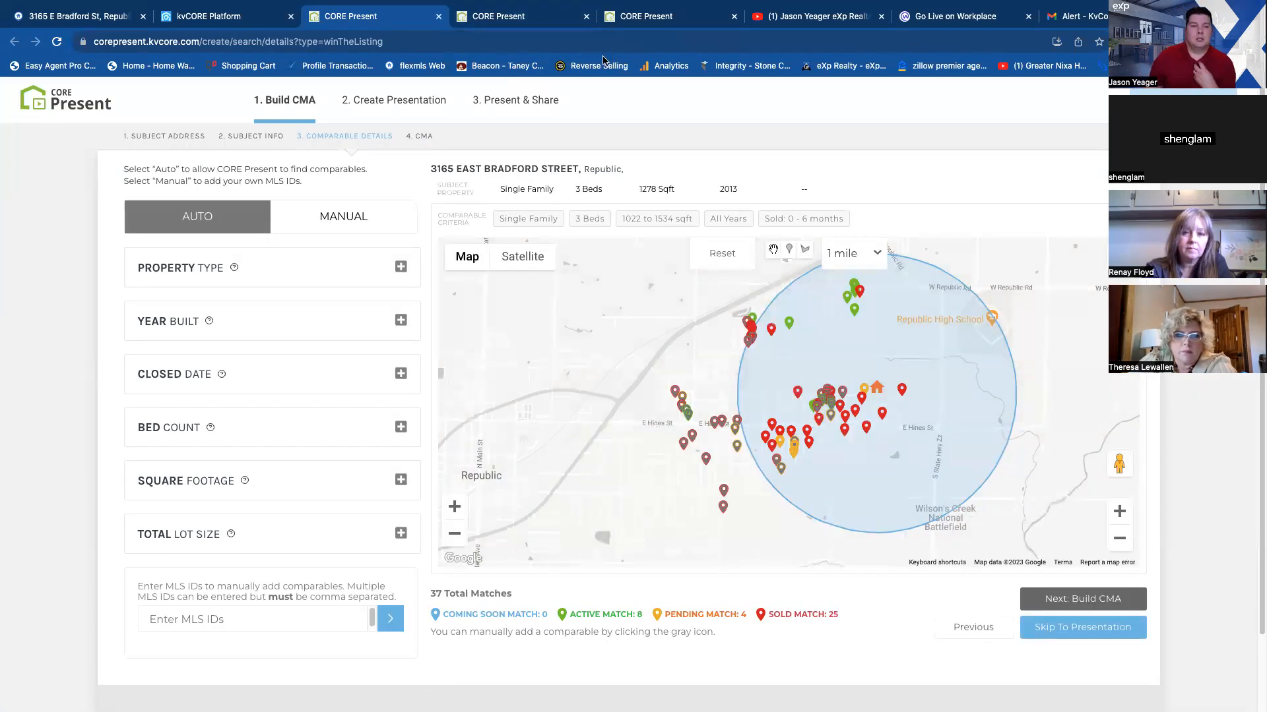
pyautogui.moveTo(822, 6)
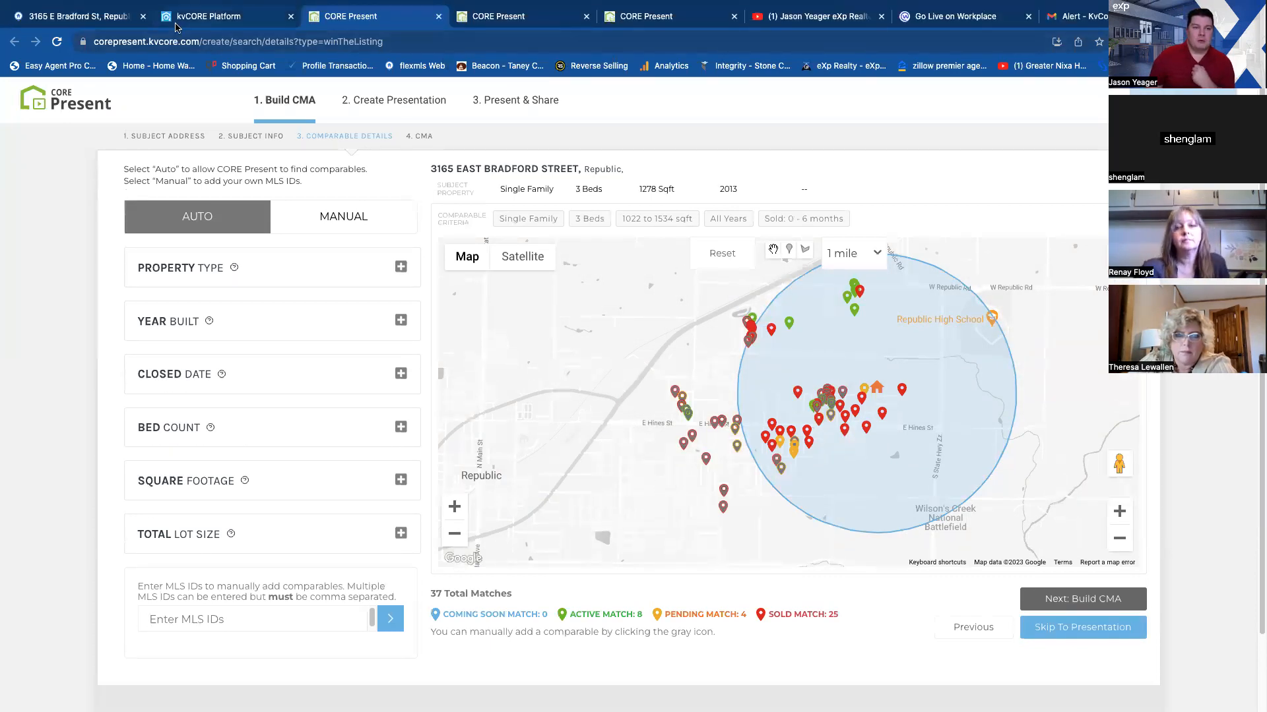
pyautogui.click(439, 17)
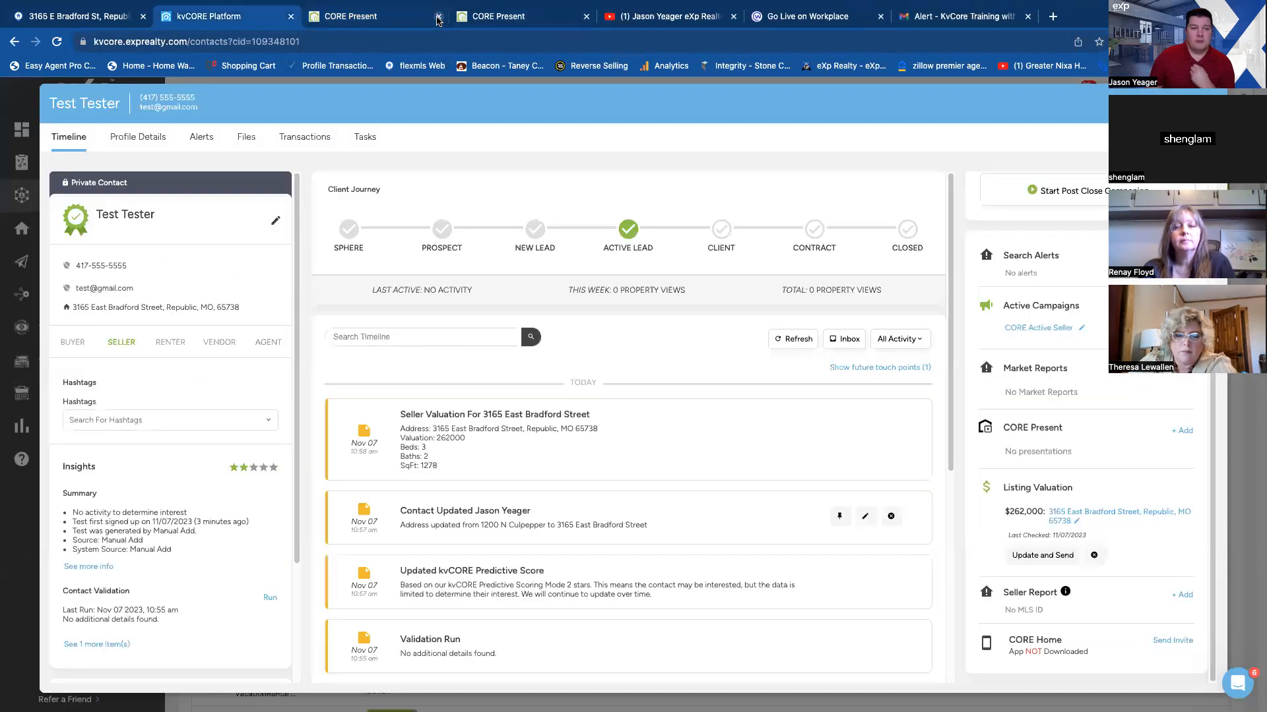
# Close the web presentation and start a new Buyer Tour from the CORE Present home page.
pyautogui.click(531, 18)
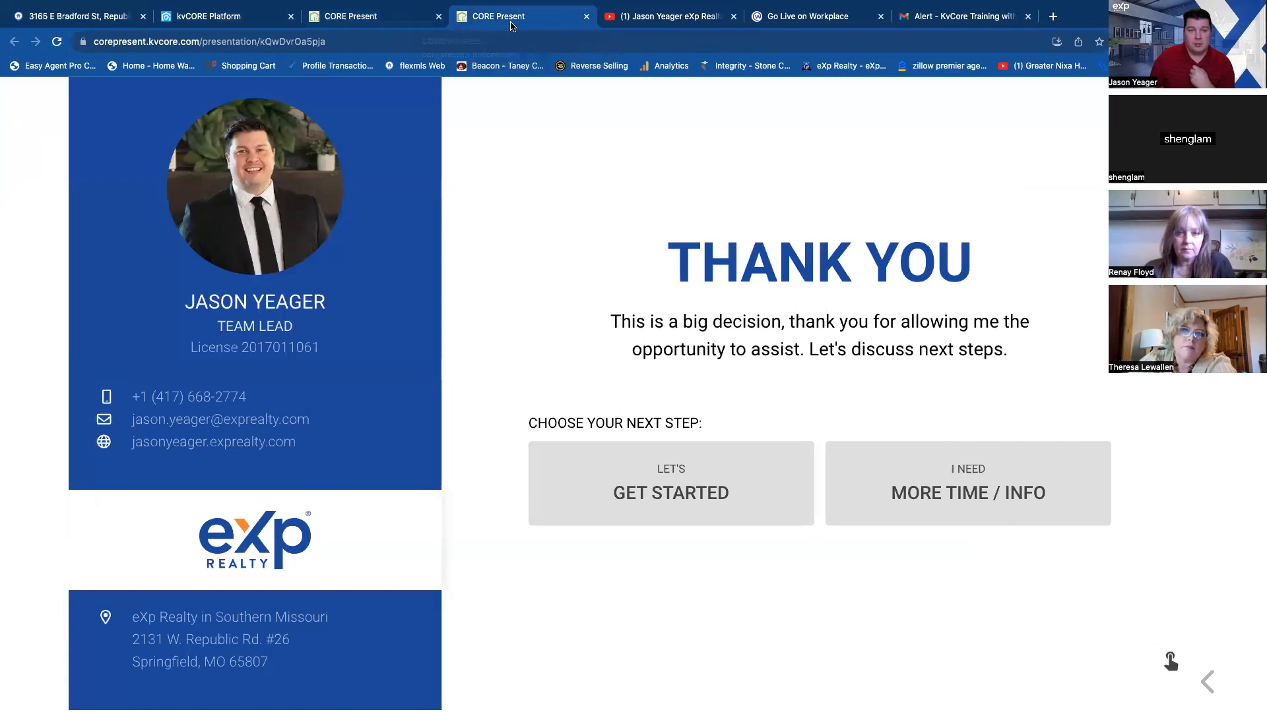
pyautogui.moveTo(550, 23); pyautogui.dragTo(460, 29)
pyautogui.click(468, 16)
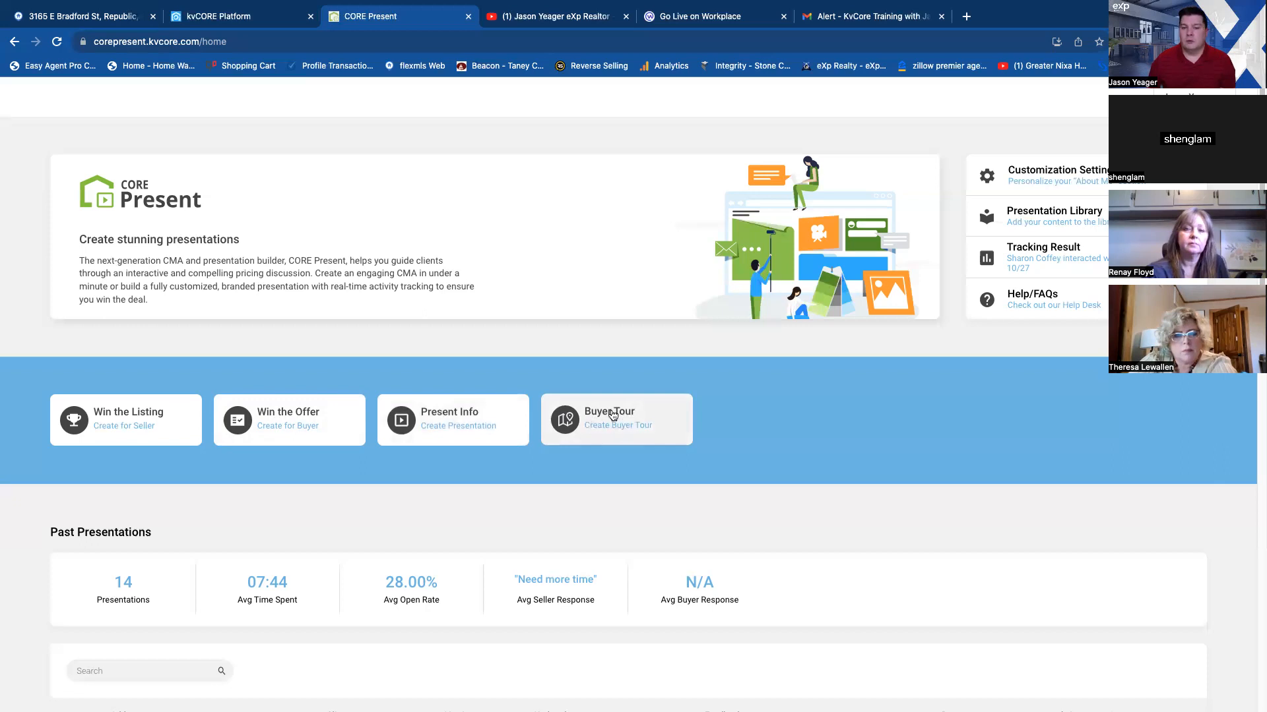
pyautogui.click(612, 420)
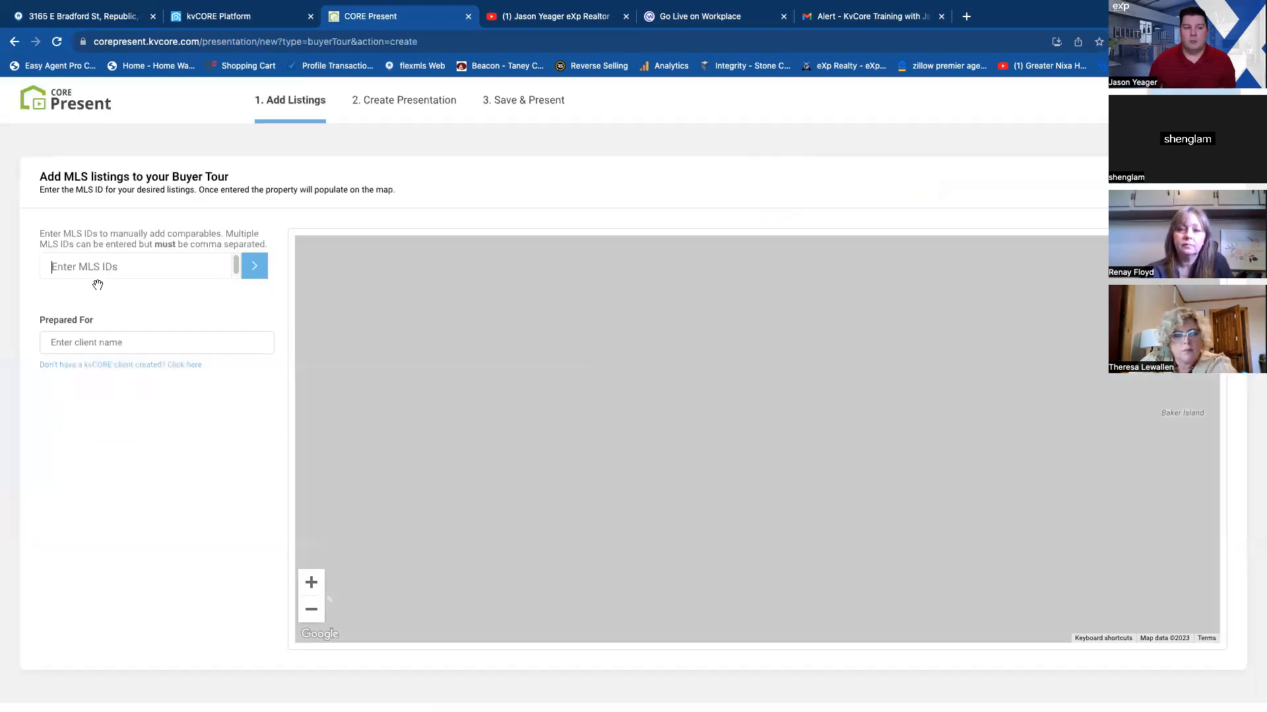
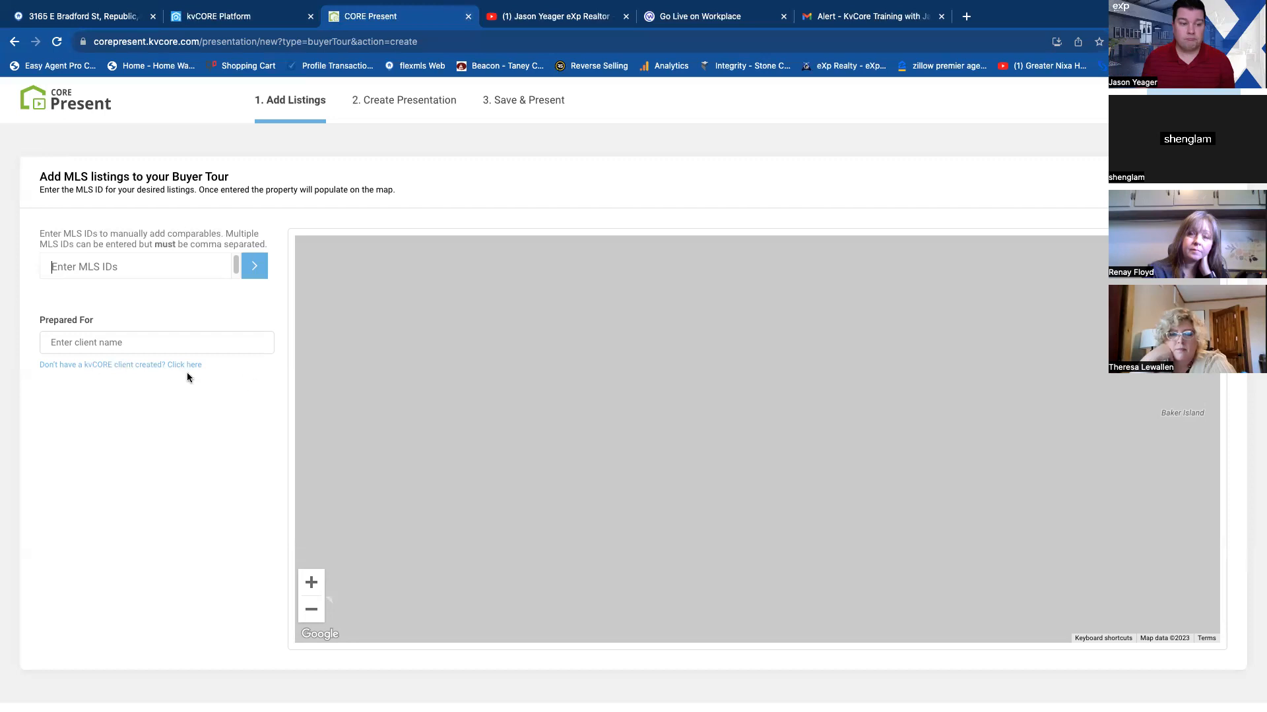
# Close the unfinished Buyer Tour page and bring up the agent's YouTube channel page with the kvCORE training videos.
pyautogui.click(469, 17)
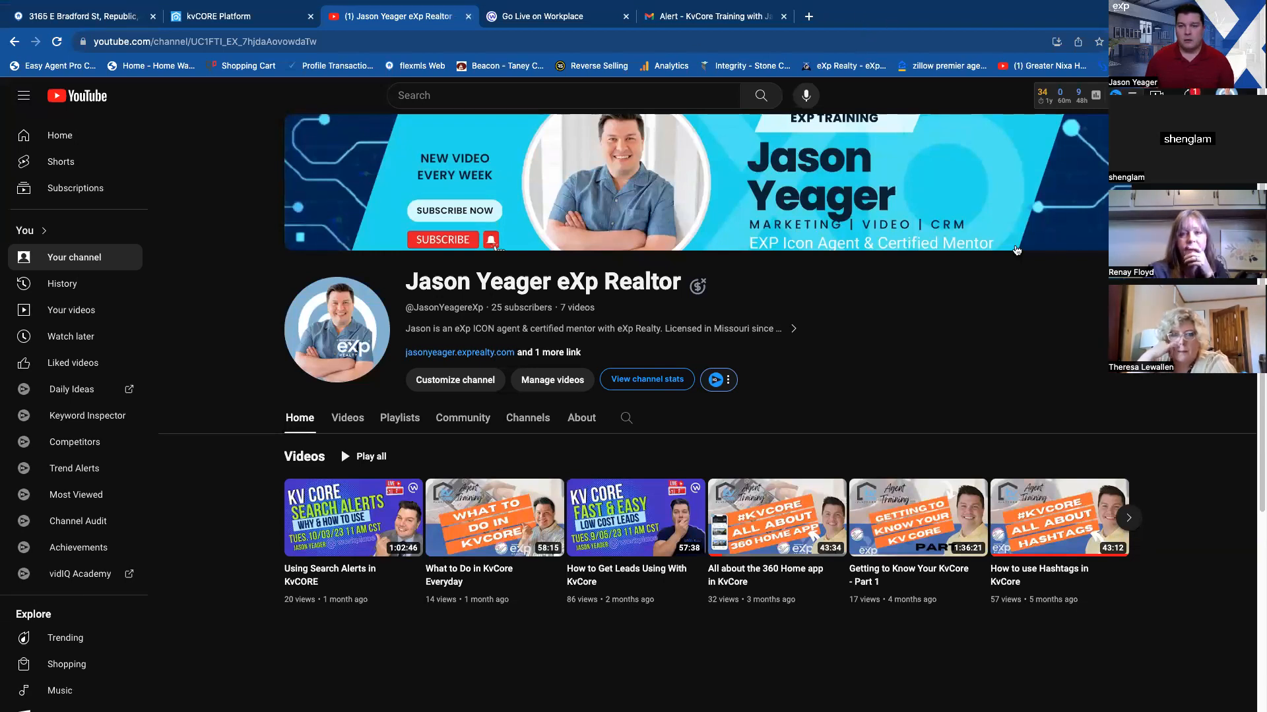
pyautogui.moveTo(1096, 96)
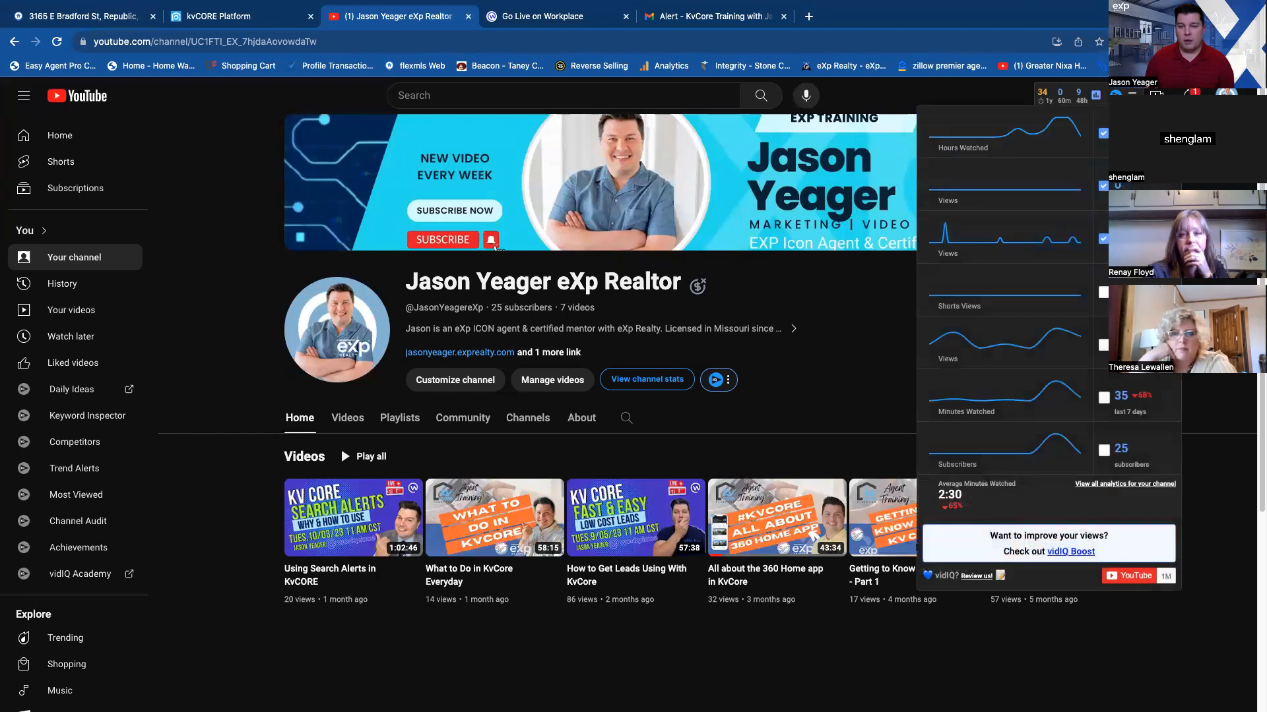